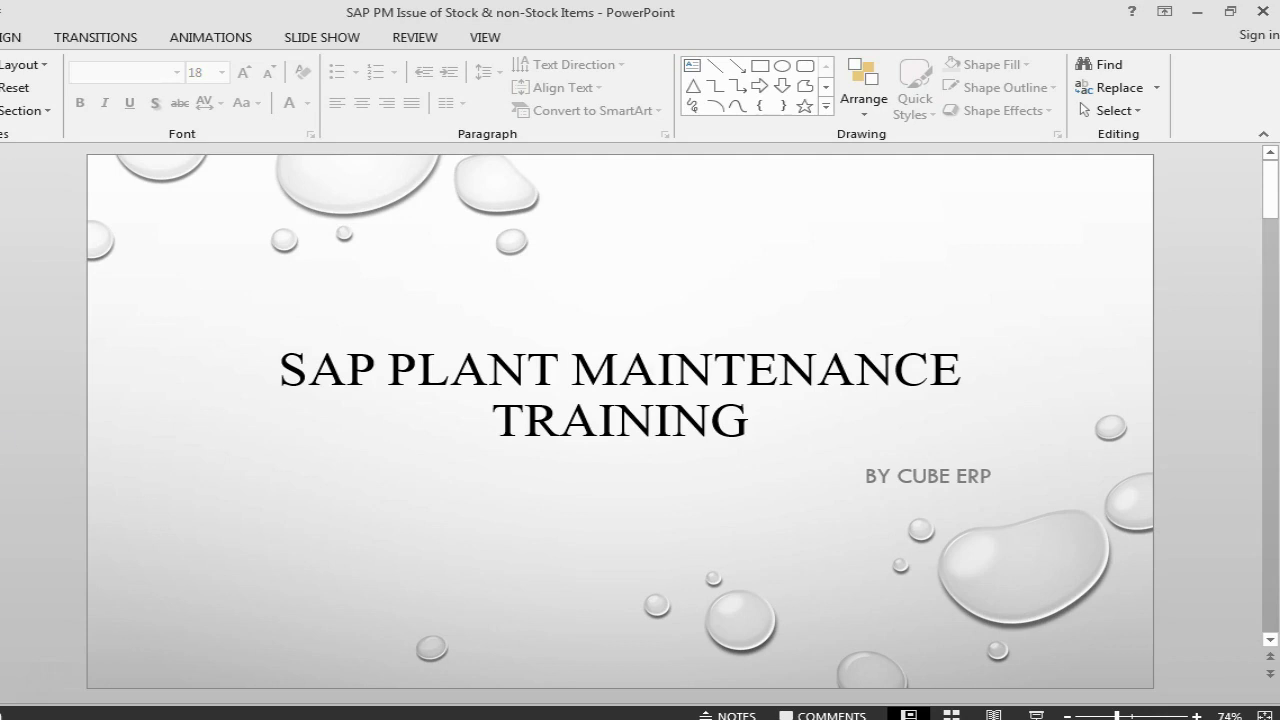
# Jump to the last slide on issuing serial-numbered stock items, then bring SAP Easy Access forward
pyautogui.press('End')
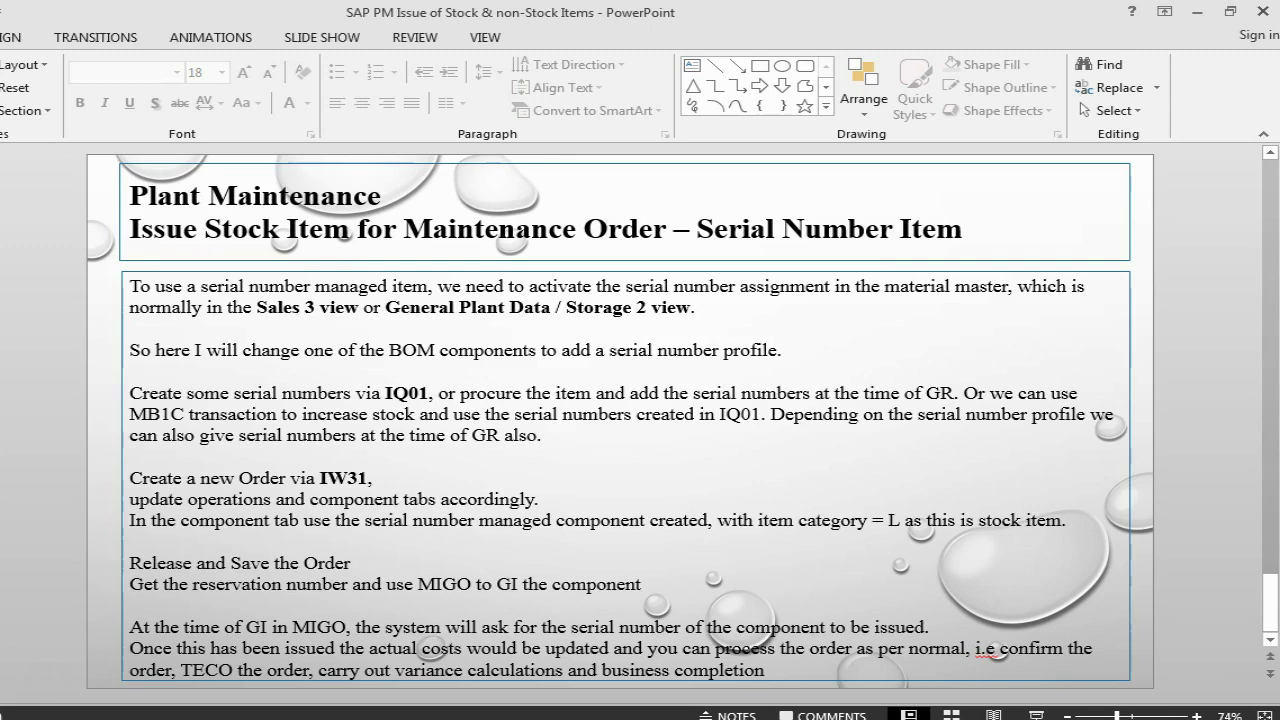
pyautogui.moveTo(797, 715)
pyautogui.click(850, 630)
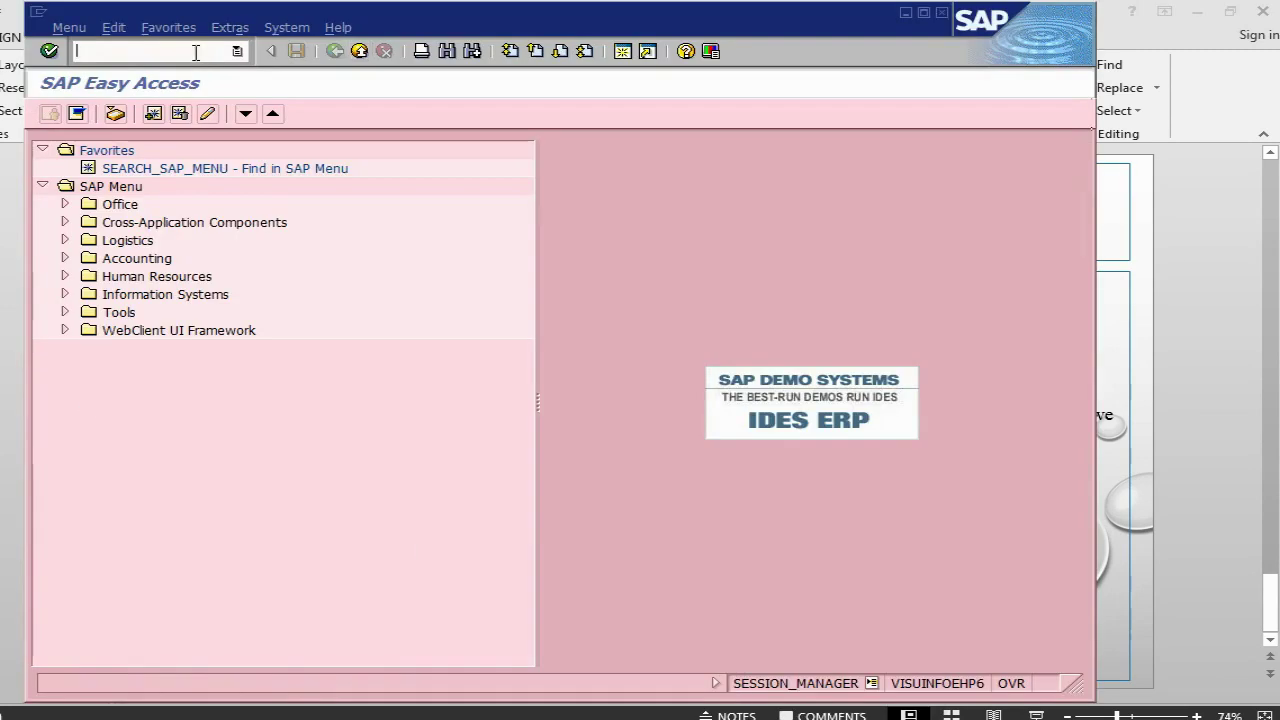
# Start an IW31 order for equipment DESKTOP with planning plant 1000 and business area 1000
pyautogui.write('/niw31')
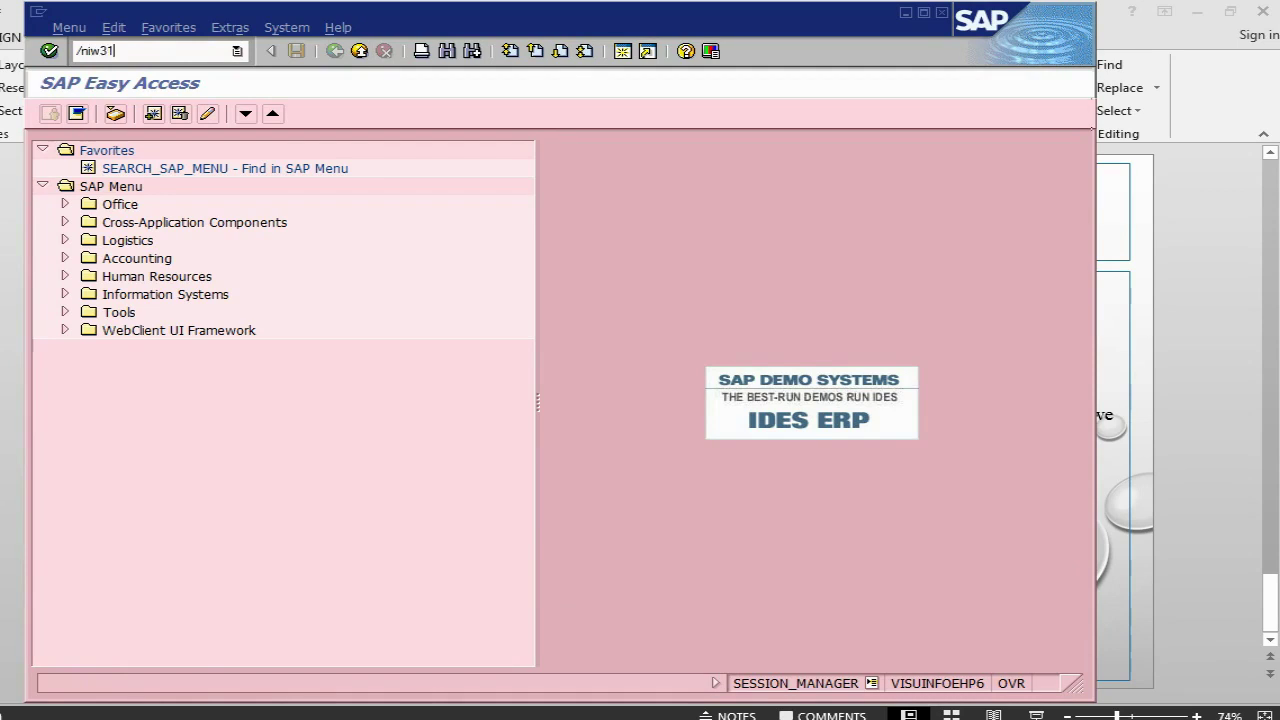
pyautogui.press('Return')
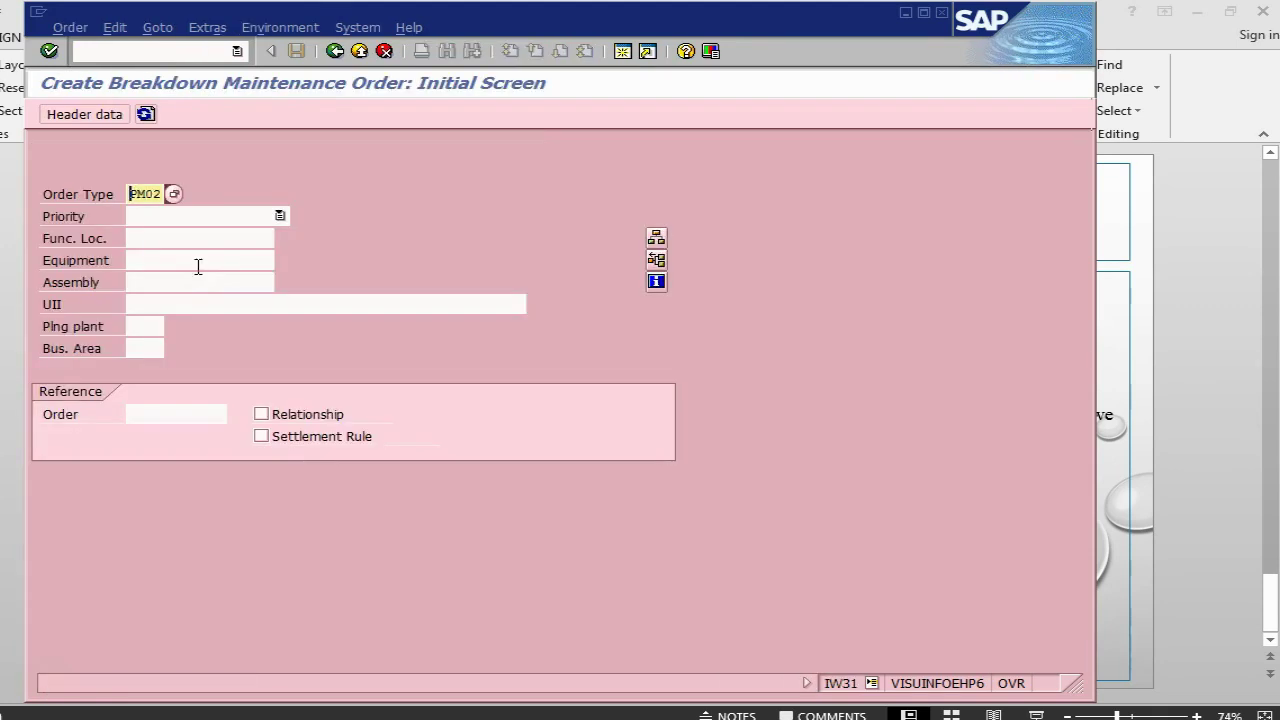
pyautogui.click(197, 260)
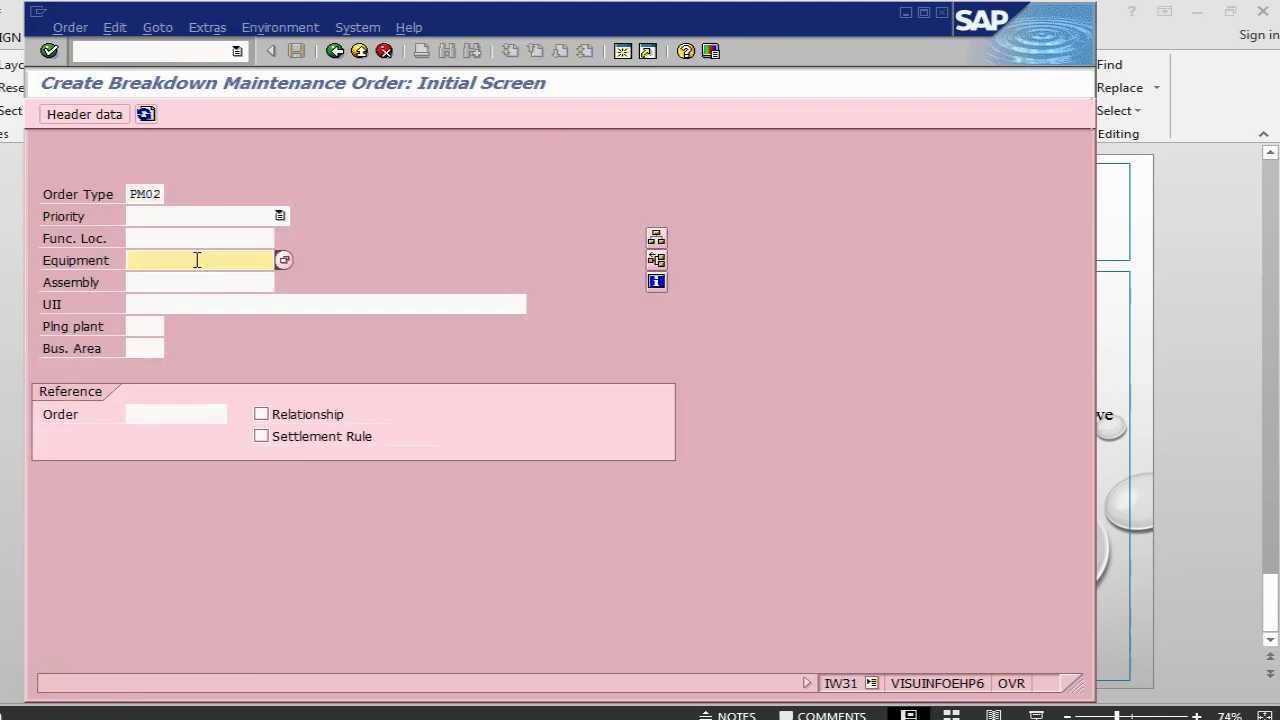
pyautogui.write('d')
pyautogui.click(194, 276)
pyautogui.click(154, 324)
pyautogui.write('1')
pyautogui.click(148, 346)
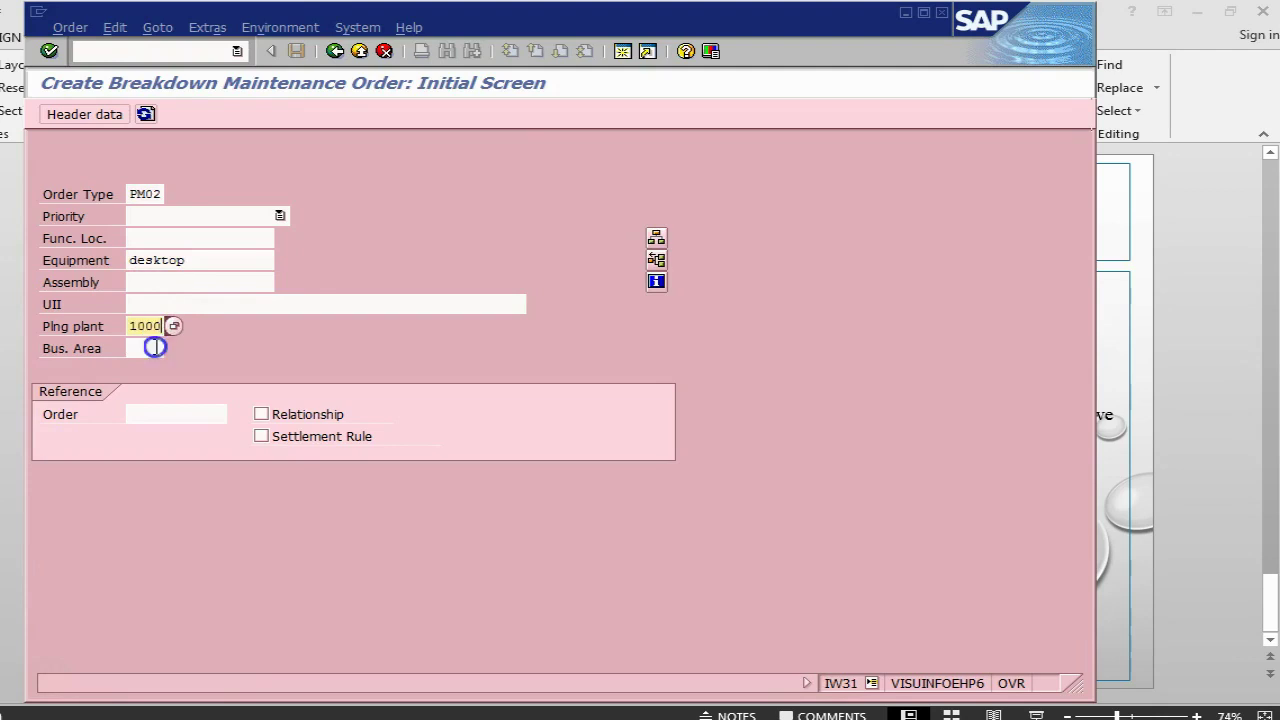
pyautogui.click(150, 348)
pyautogui.write('1')
pyautogui.click(147, 368)
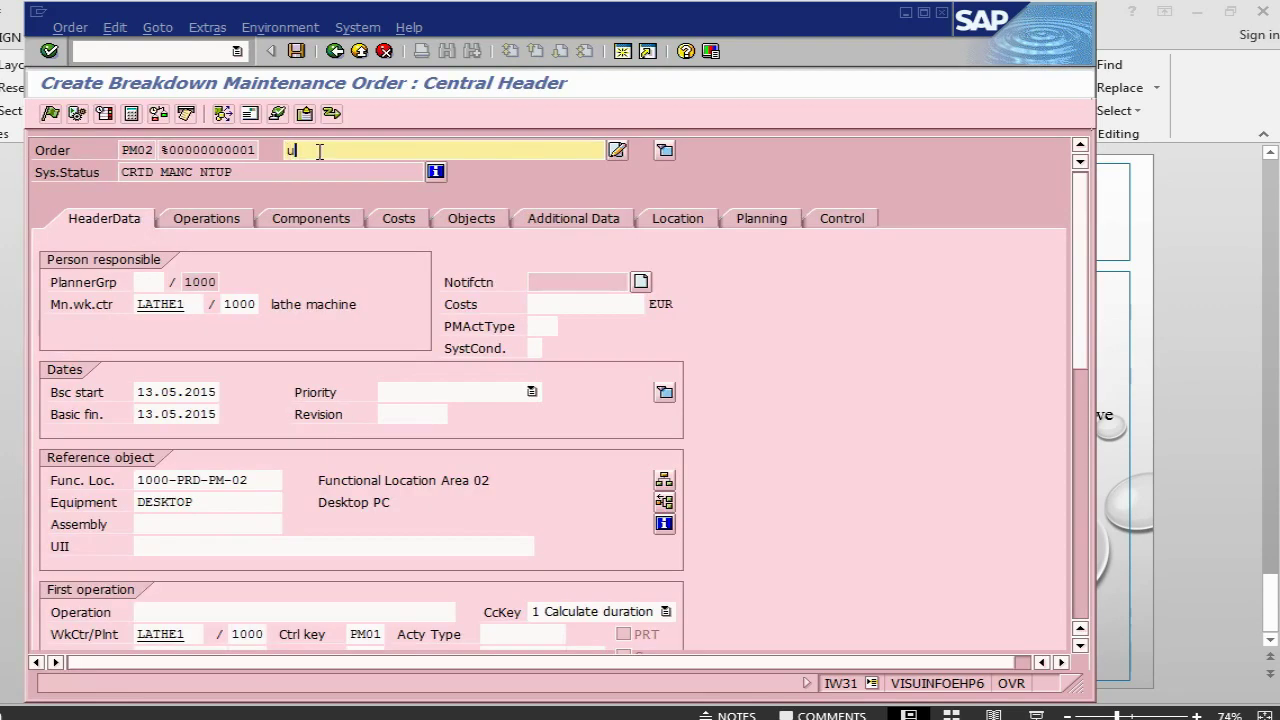
# Describe the order as 'upgrade of the memeory module'
pyautogui.click(319, 150)
pyautogui.write('upgrade of the memeory module')
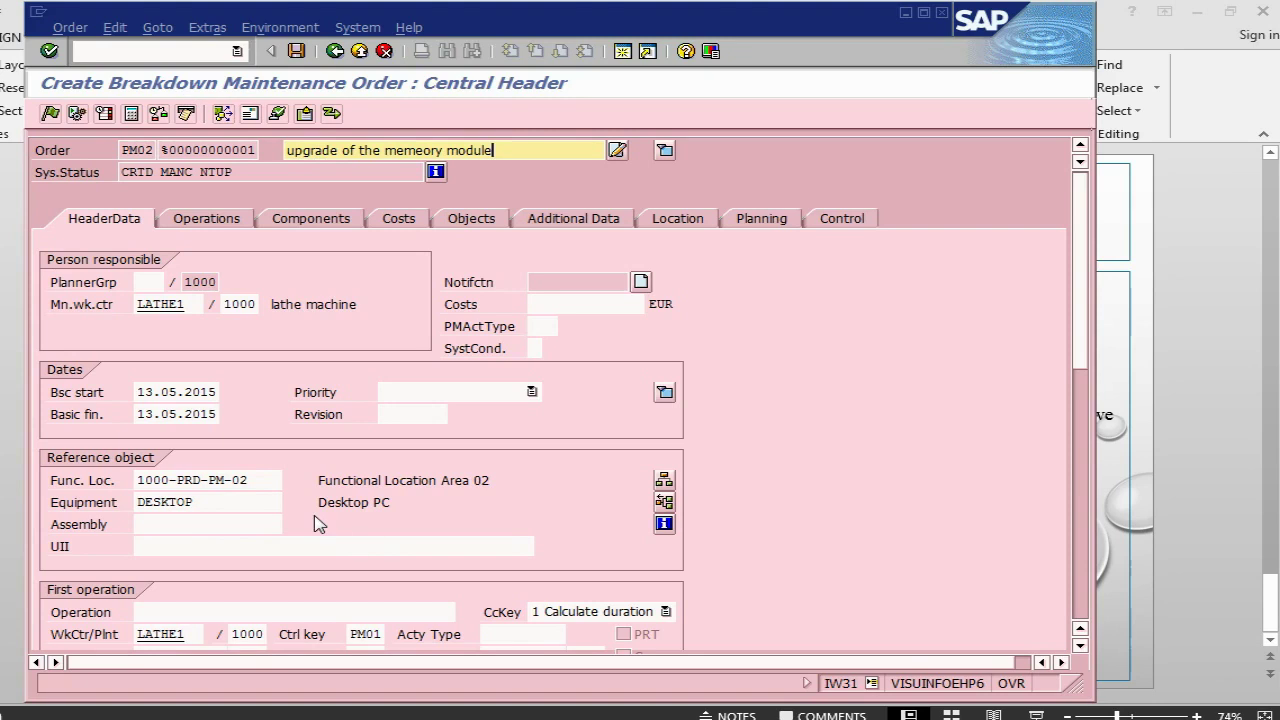
pyautogui.click(228, 222)
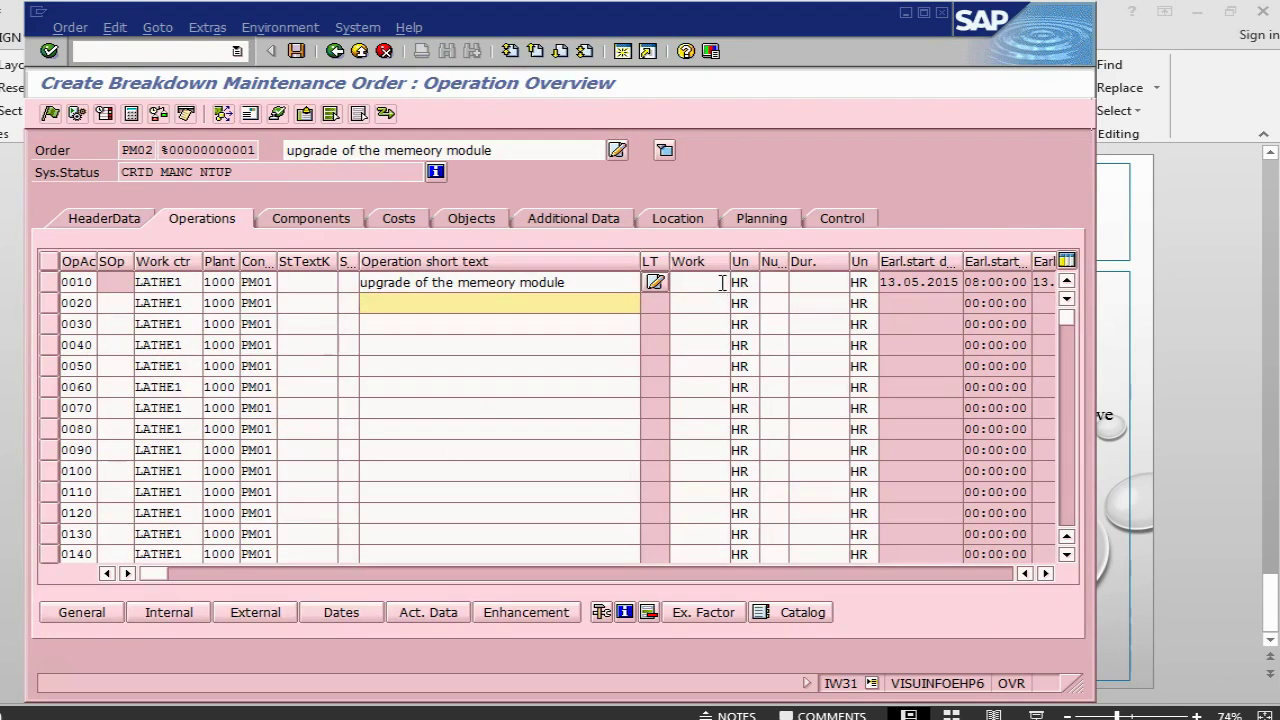
# Give operation 0010 work 1, number 1 and duration 1 hour
pyautogui.click(722, 283)
pyautogui.write('1')
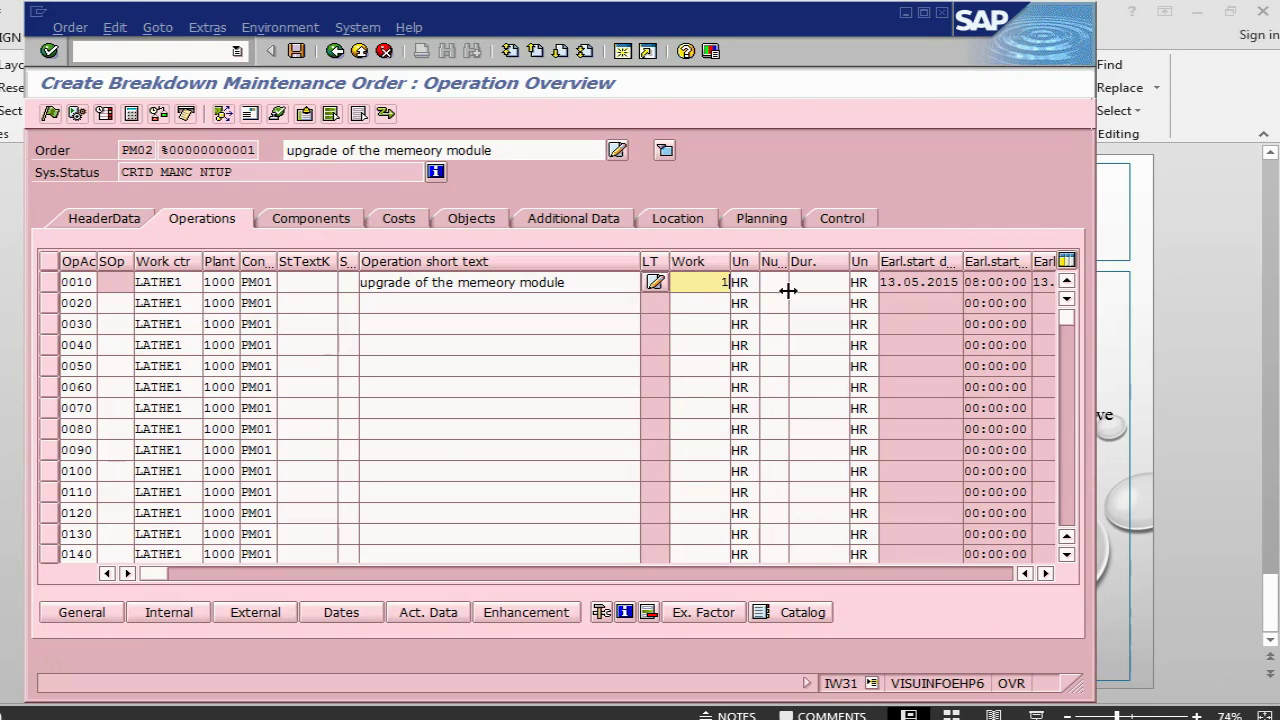
pyautogui.click(780, 282)
pyautogui.write('1')
pyautogui.click(818, 283)
pyautogui.write('1')
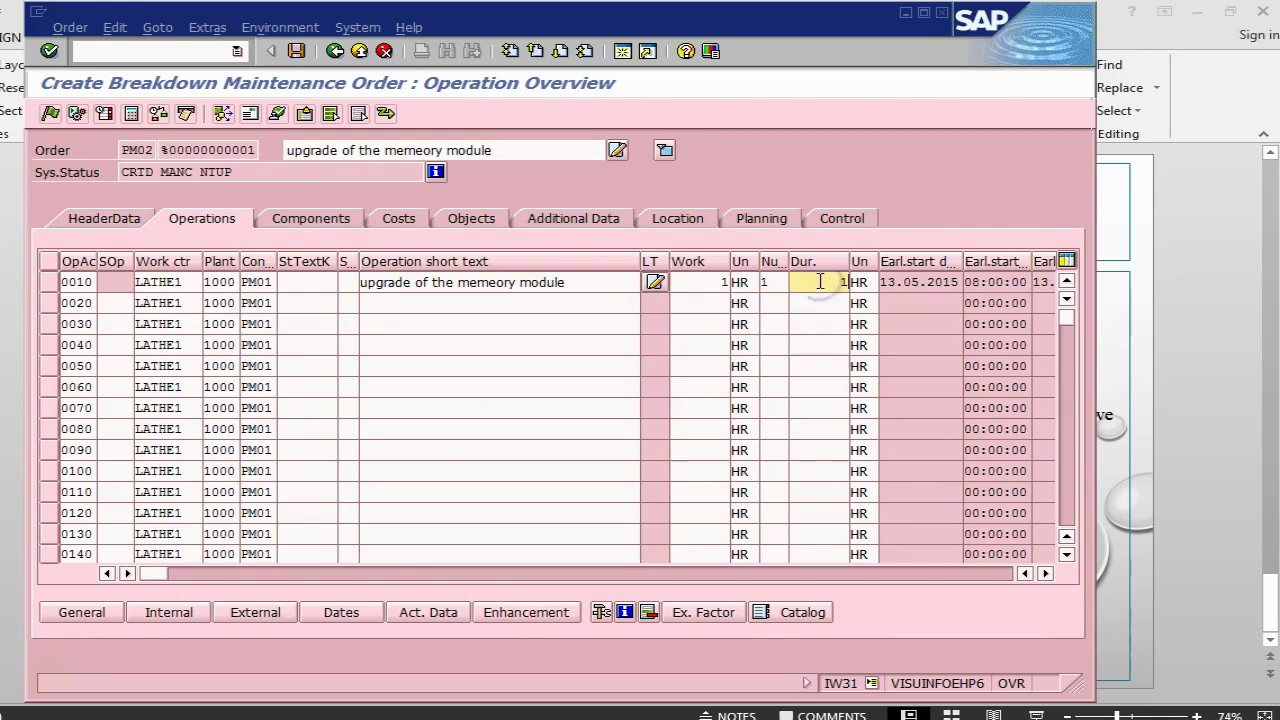
pyautogui.press('Return')
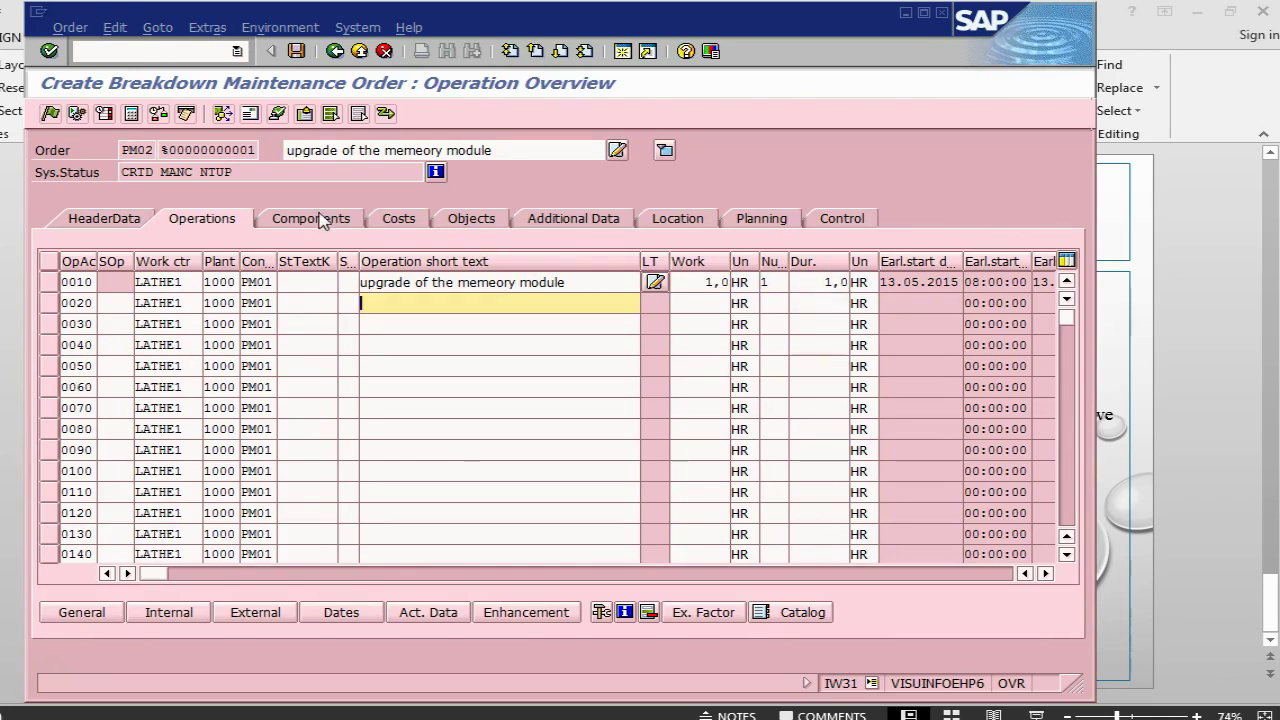
pyautogui.click(328, 222)
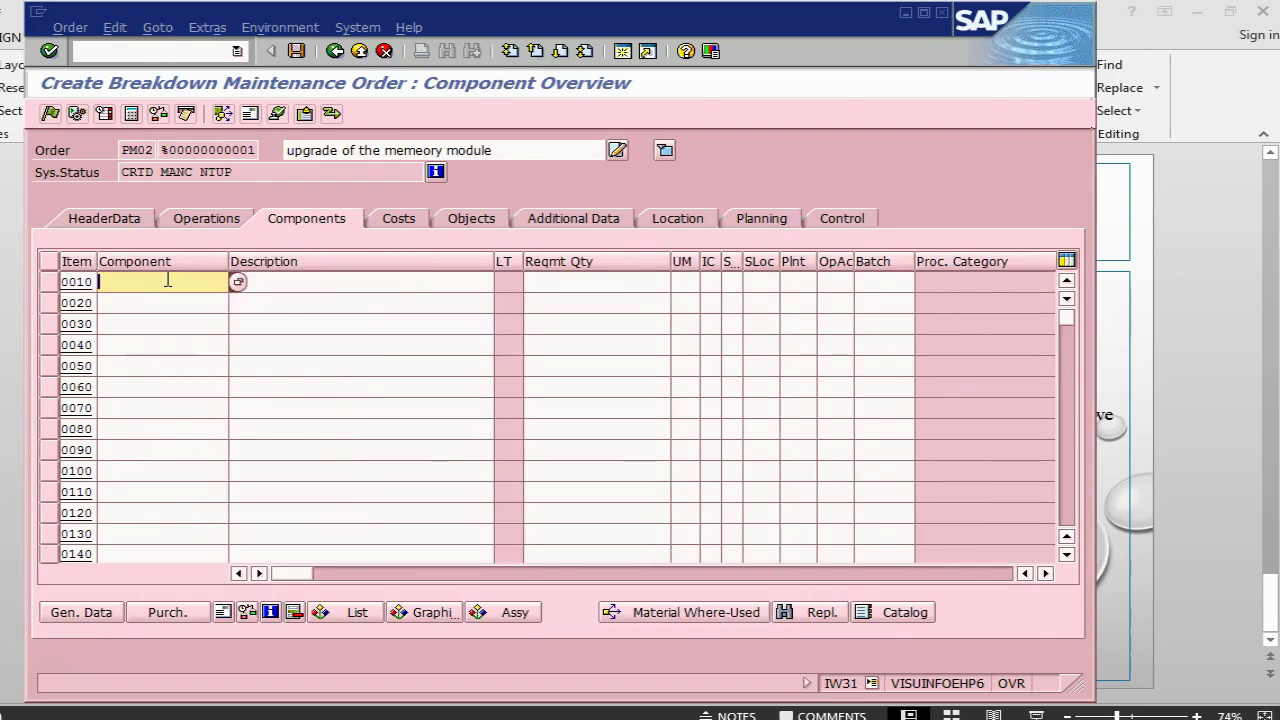
# Add component MEMORY, quantity 2, item category L, storage location 0001, plant 1000
pyautogui.write('m')
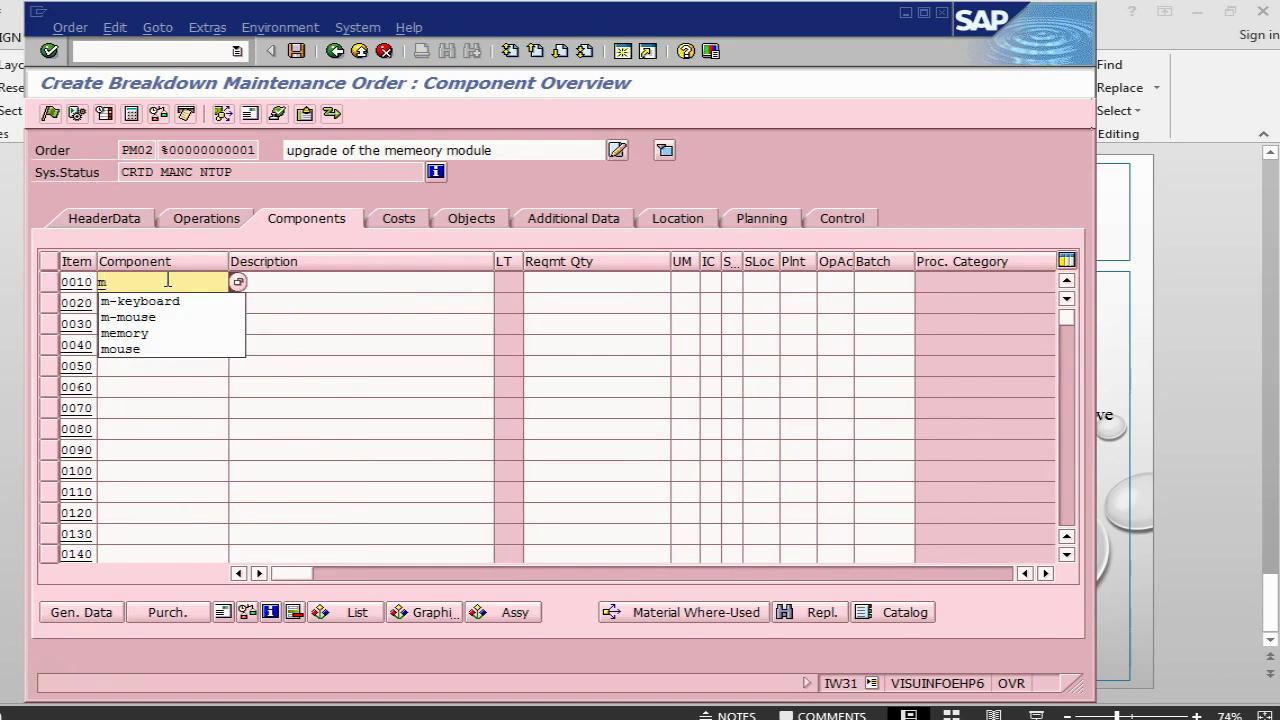
pyautogui.click(157, 333)
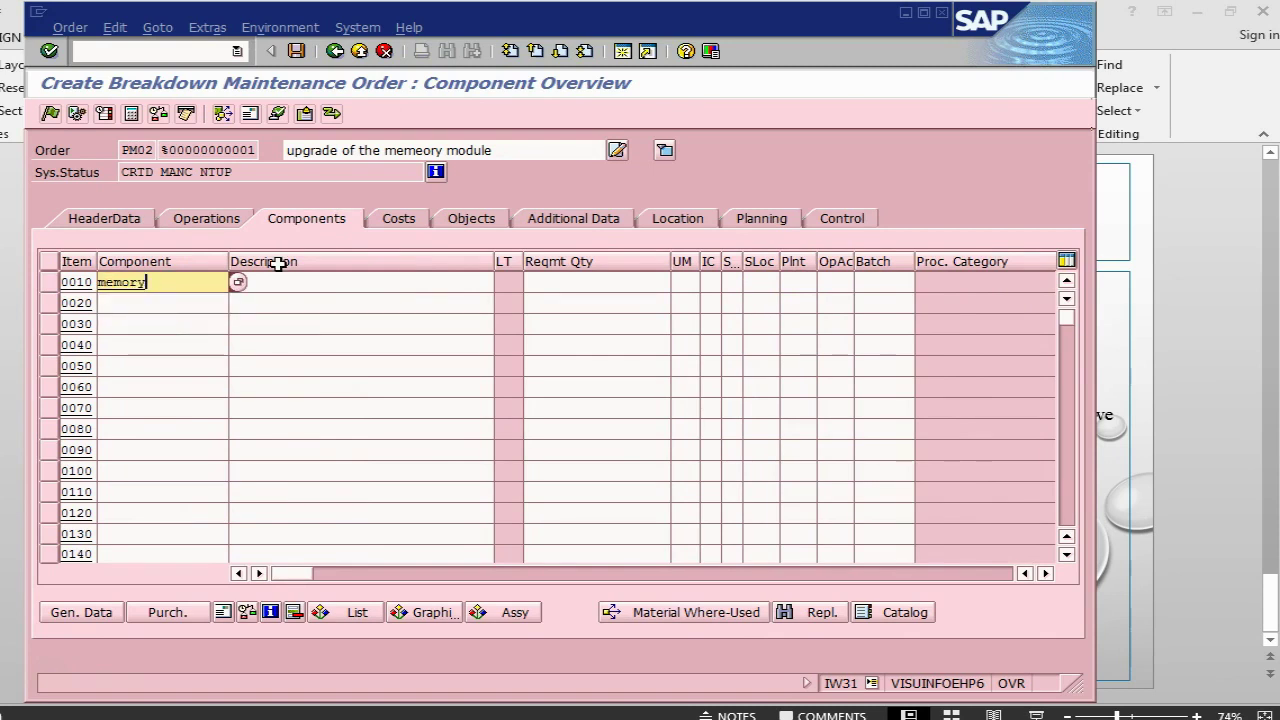
pyautogui.click(581, 281)
pyautogui.write('1')
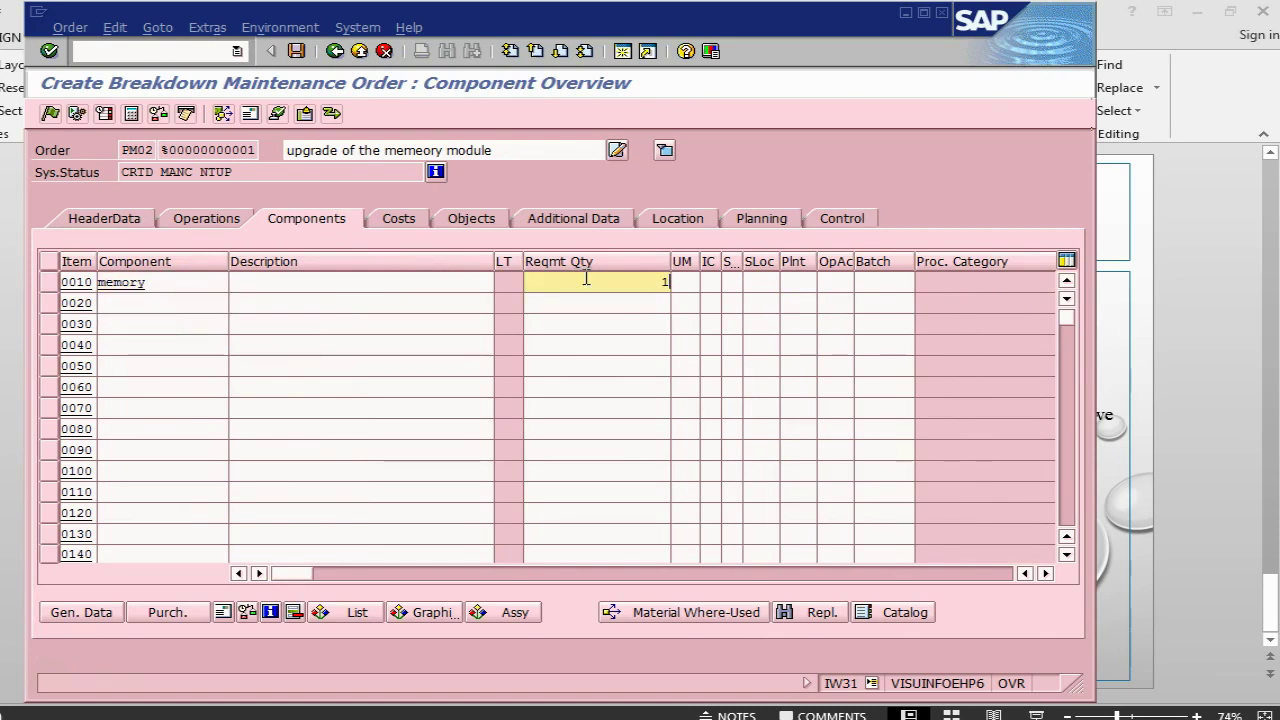
pyautogui.write('2')
pyautogui.click(712, 282)
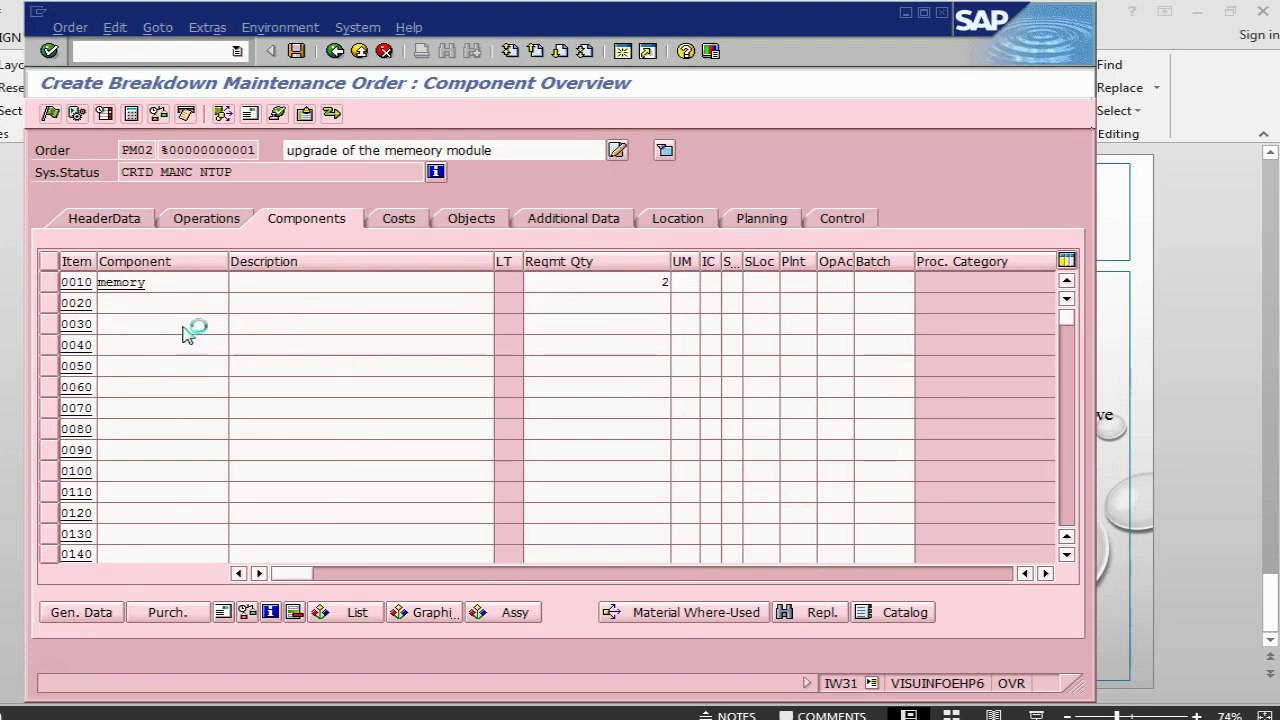
pyautogui.doubleClick(80, 145)
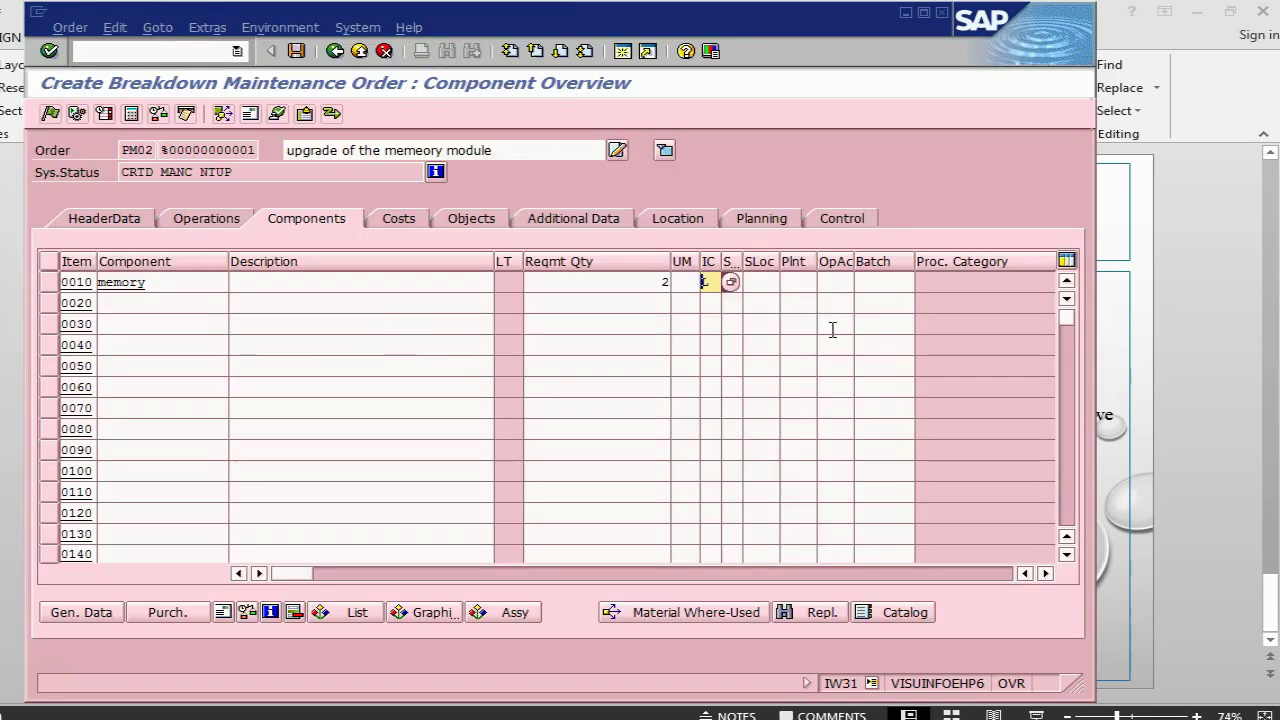
pyautogui.click(776, 281)
pyautogui.write('0001')
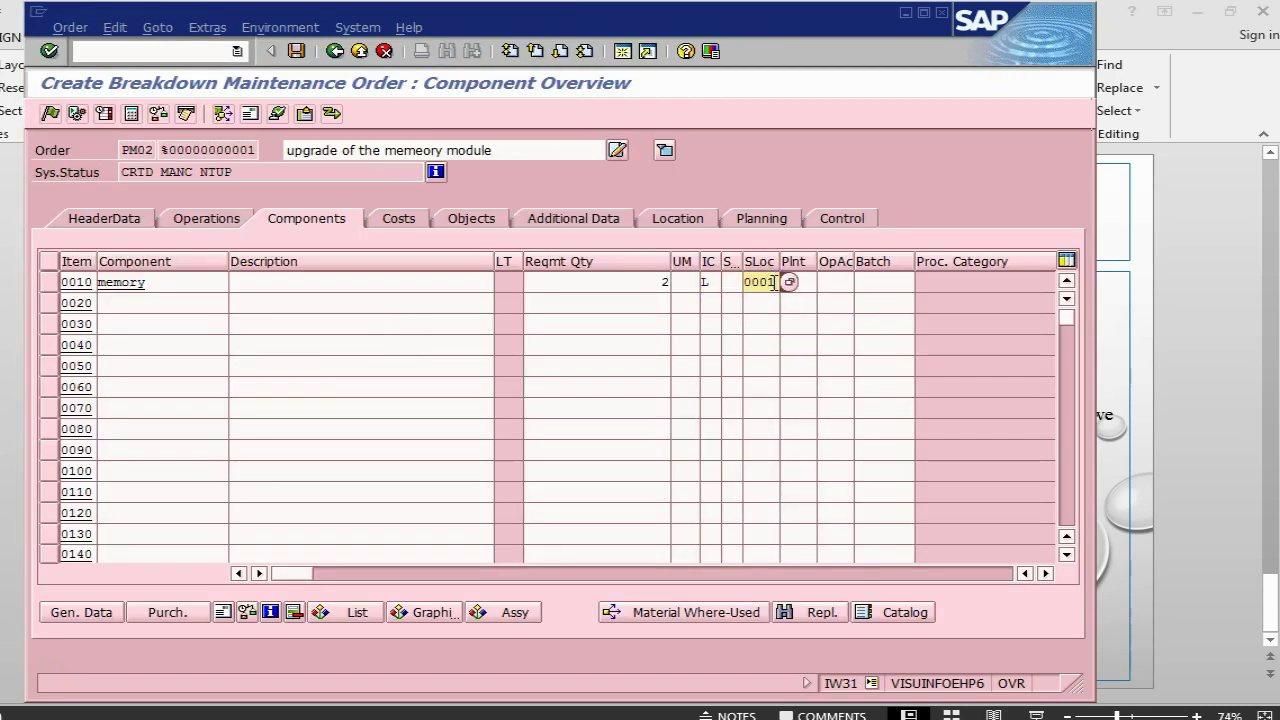
pyautogui.press('Tab')
pyautogui.write('1000')
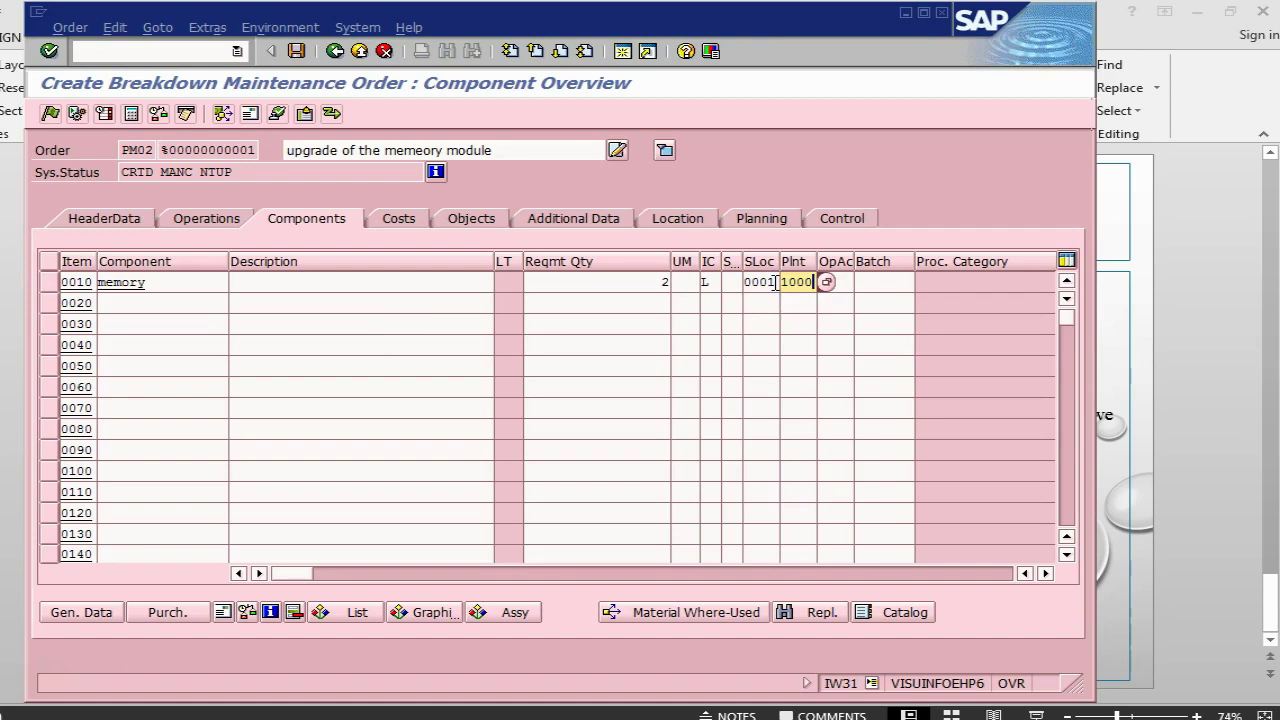
pyautogui.press('Return')
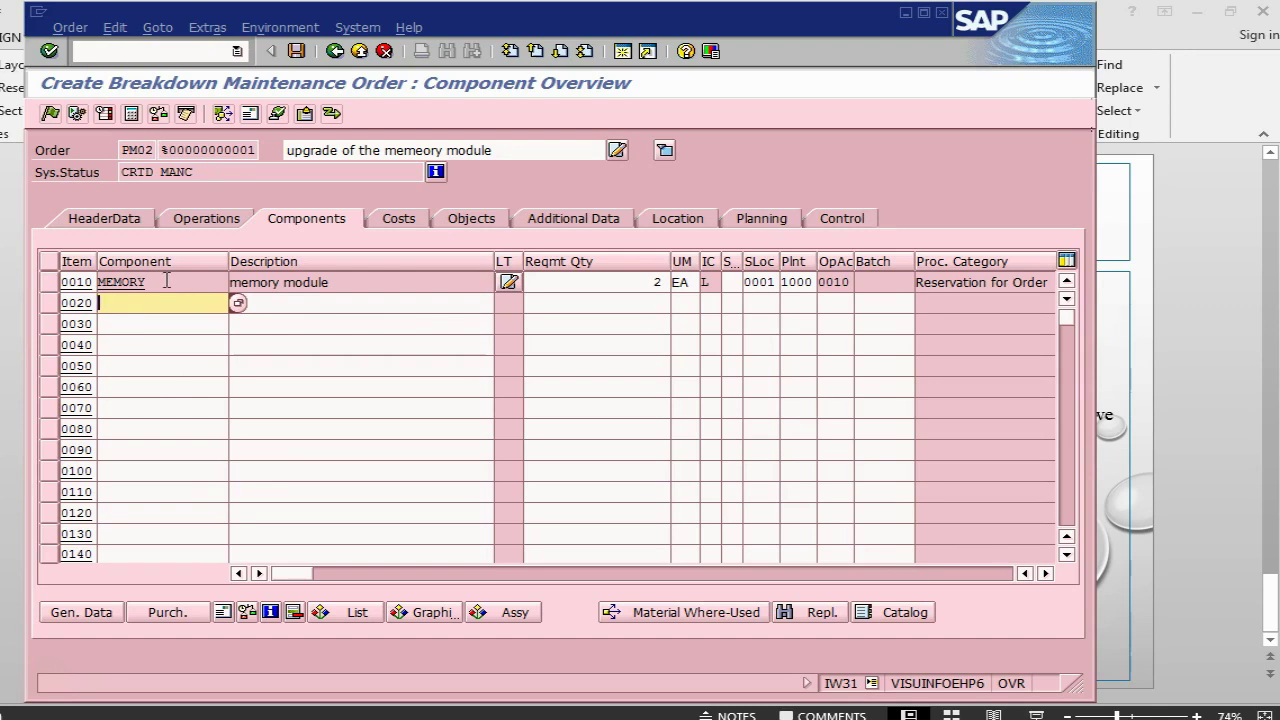
# Enter the approver's name on the order permit, then release and save the order
pyautogui.click(157, 28)
pyautogui.click(195, 118)
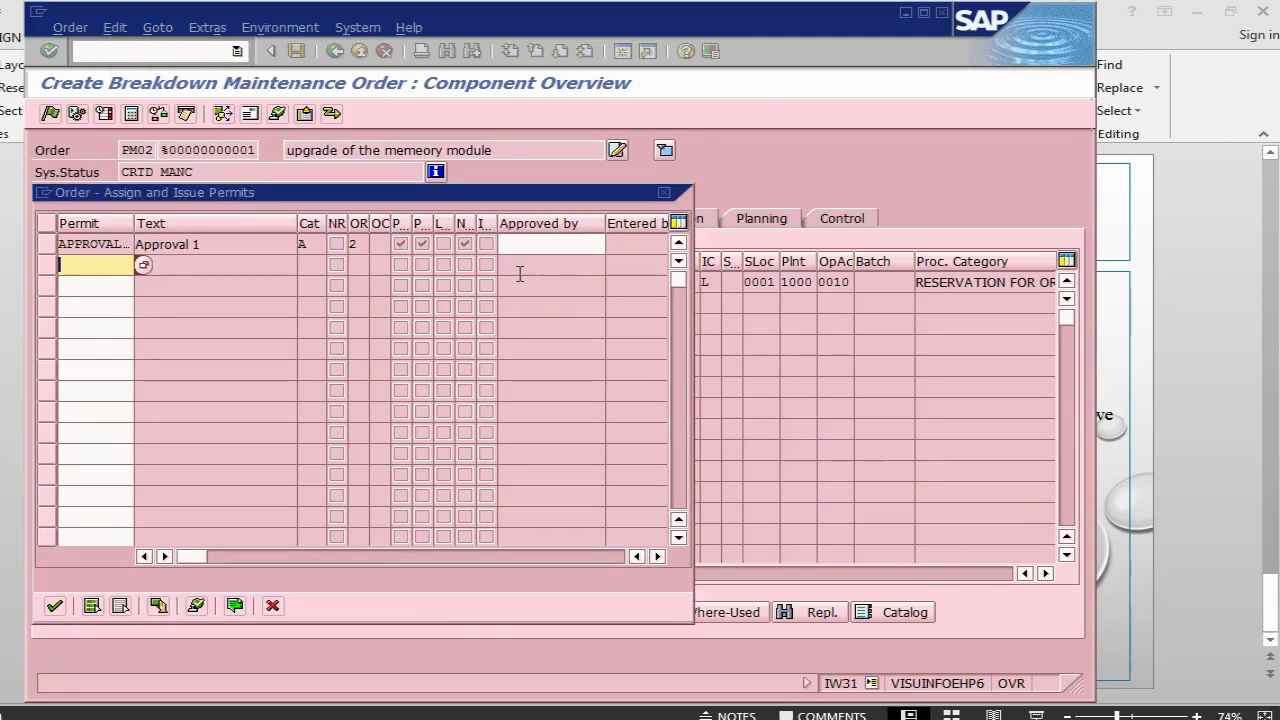
pyautogui.click(528, 243)
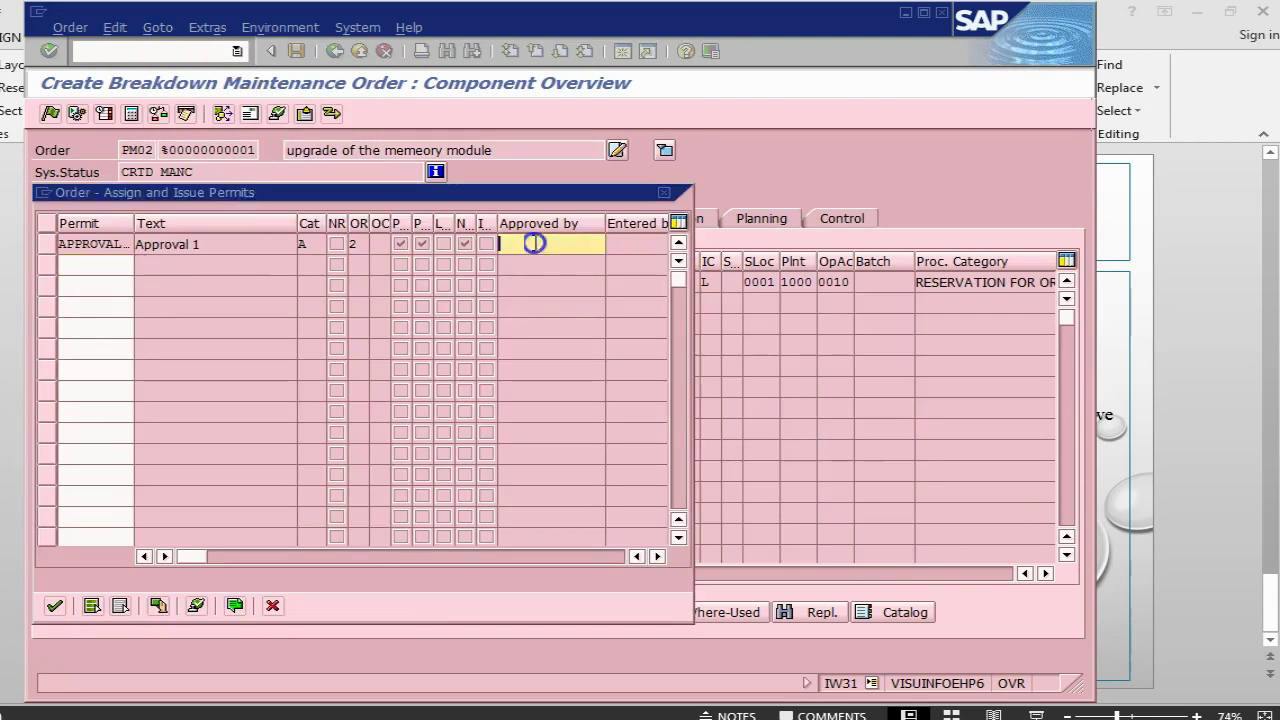
pyautogui.write('farrukh')
pyautogui.click(54, 605)
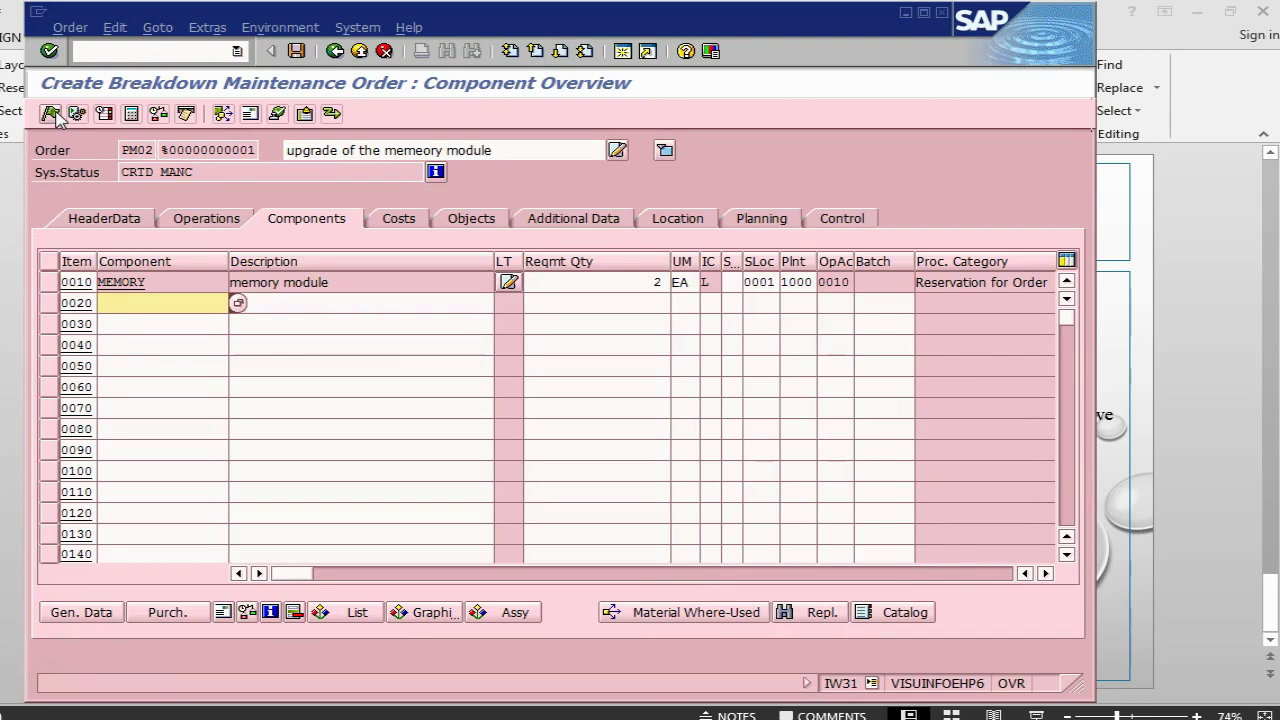
pyautogui.click(50, 116)
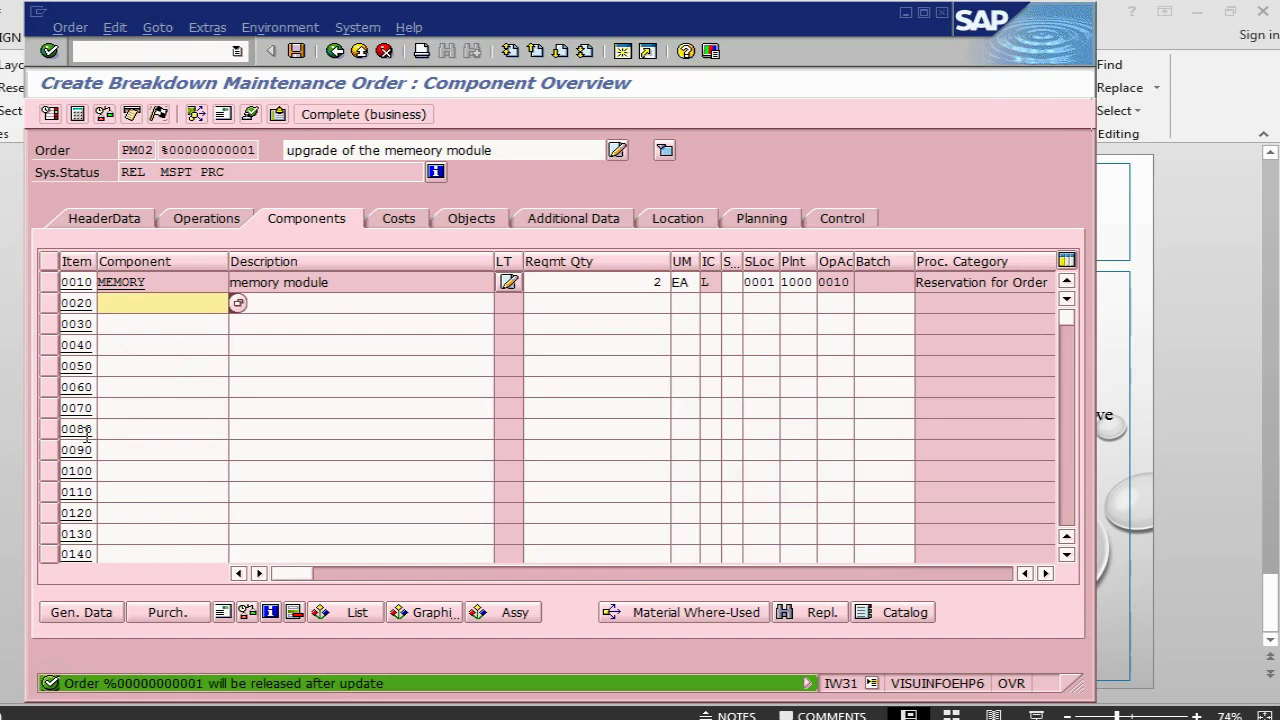
pyautogui.click(296, 51)
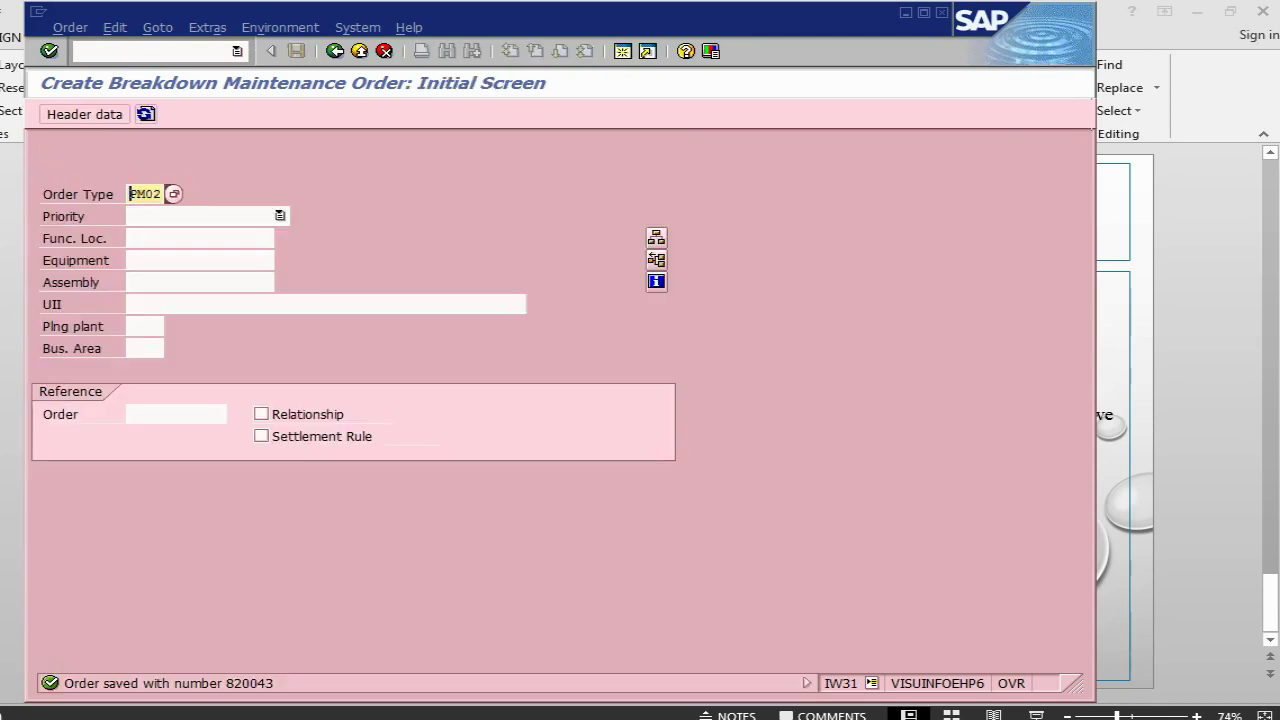
pyautogui.hotkey('alt', 'Tab')
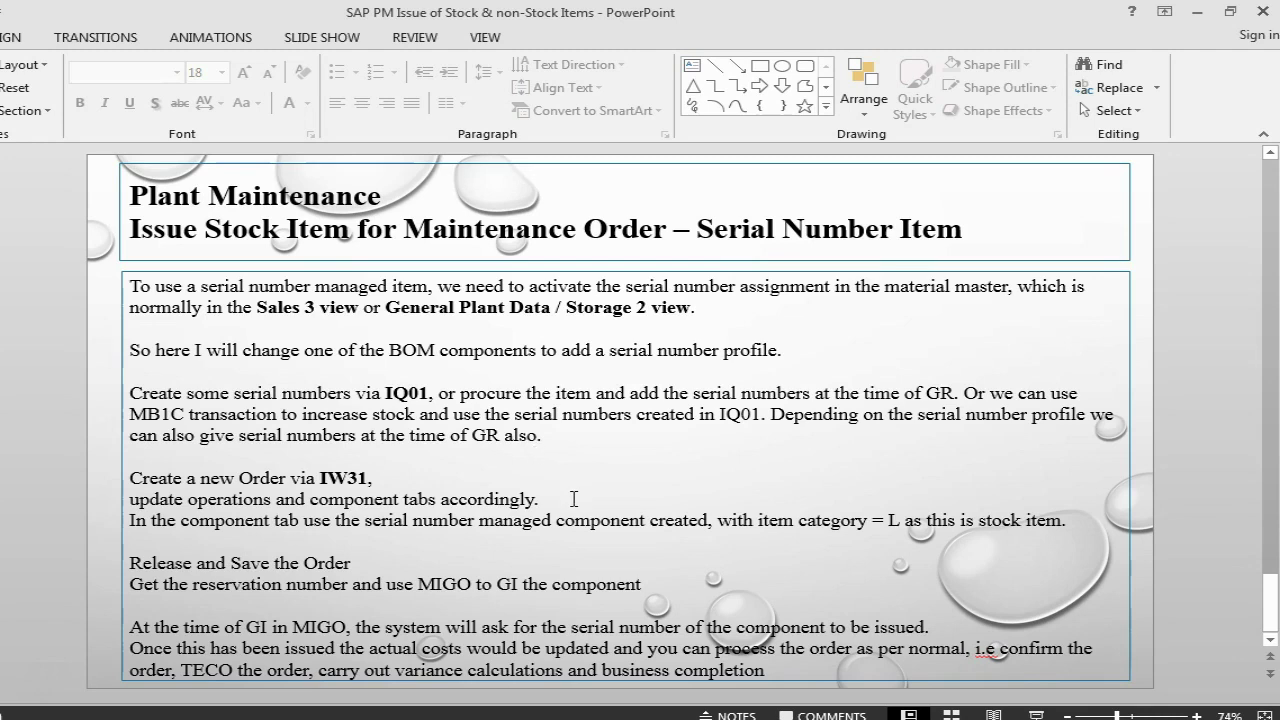
pyautogui.hotkey('alt', 'Tab')
pyautogui.click(172, 50)
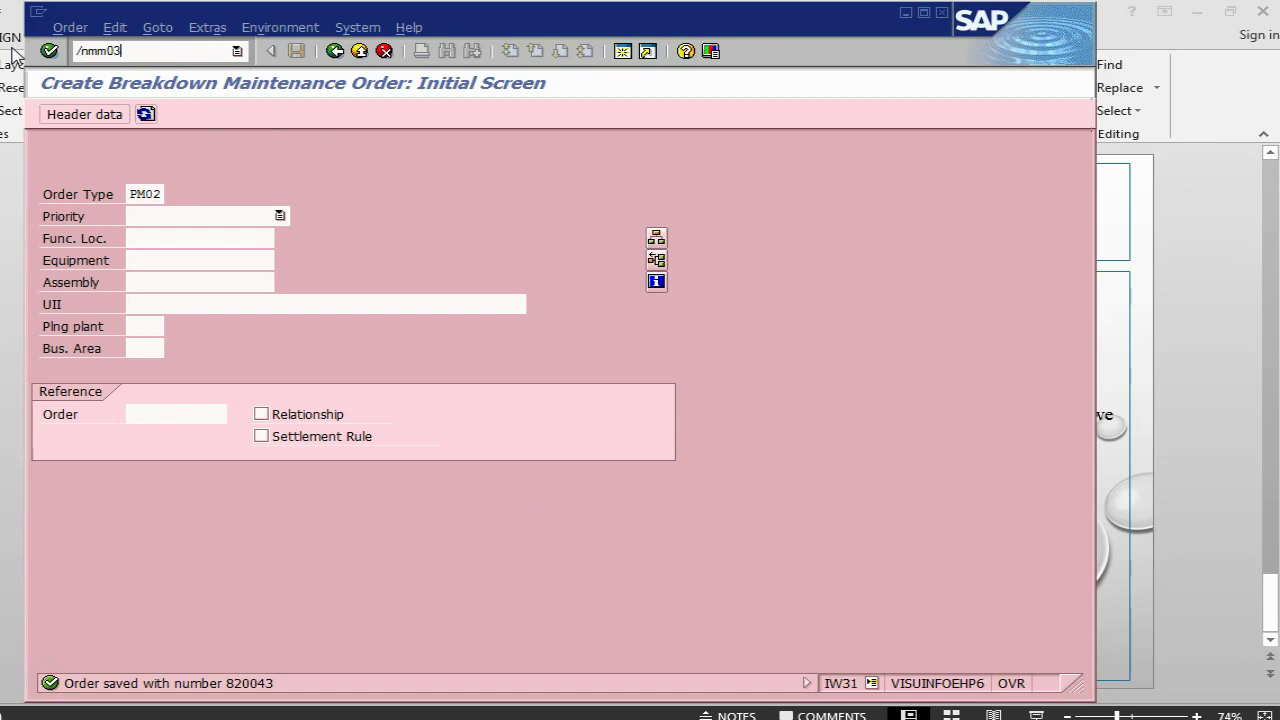
# Open material MEMORY in the MM03 material display
pyautogui.press('Return')
pyautogui.write('m')
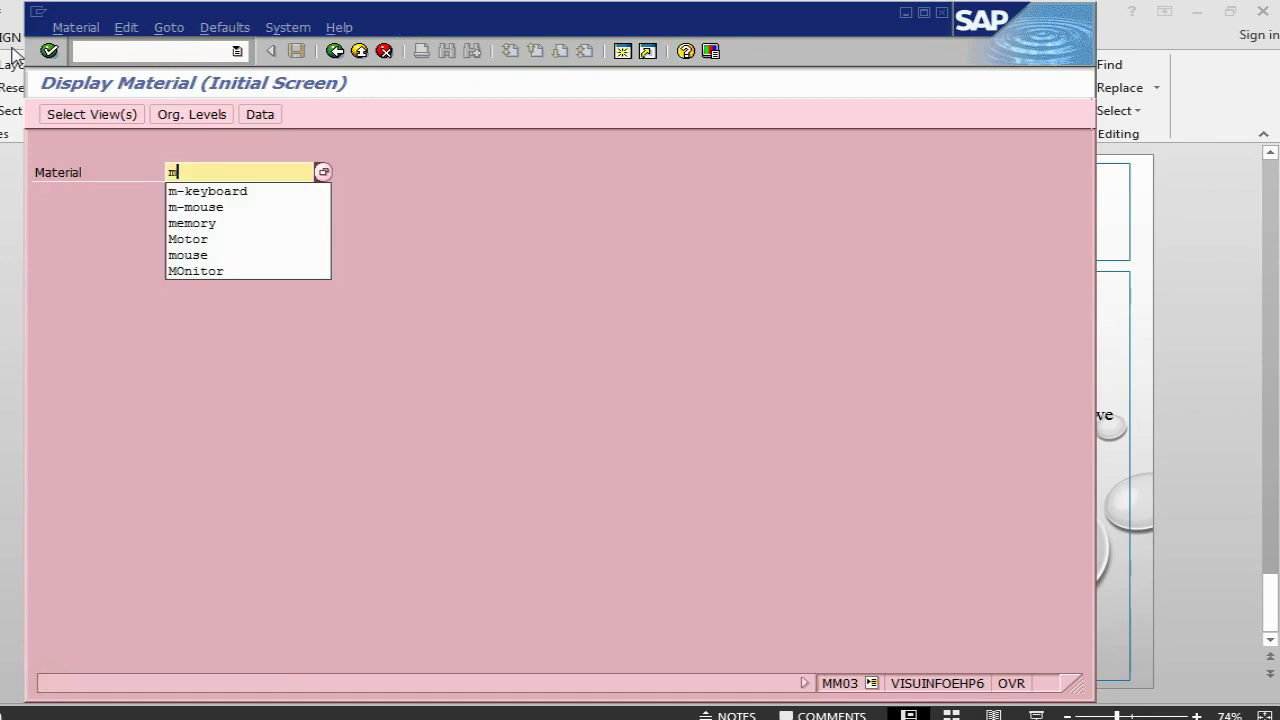
pyautogui.click(203, 224)
pyautogui.press('Return')
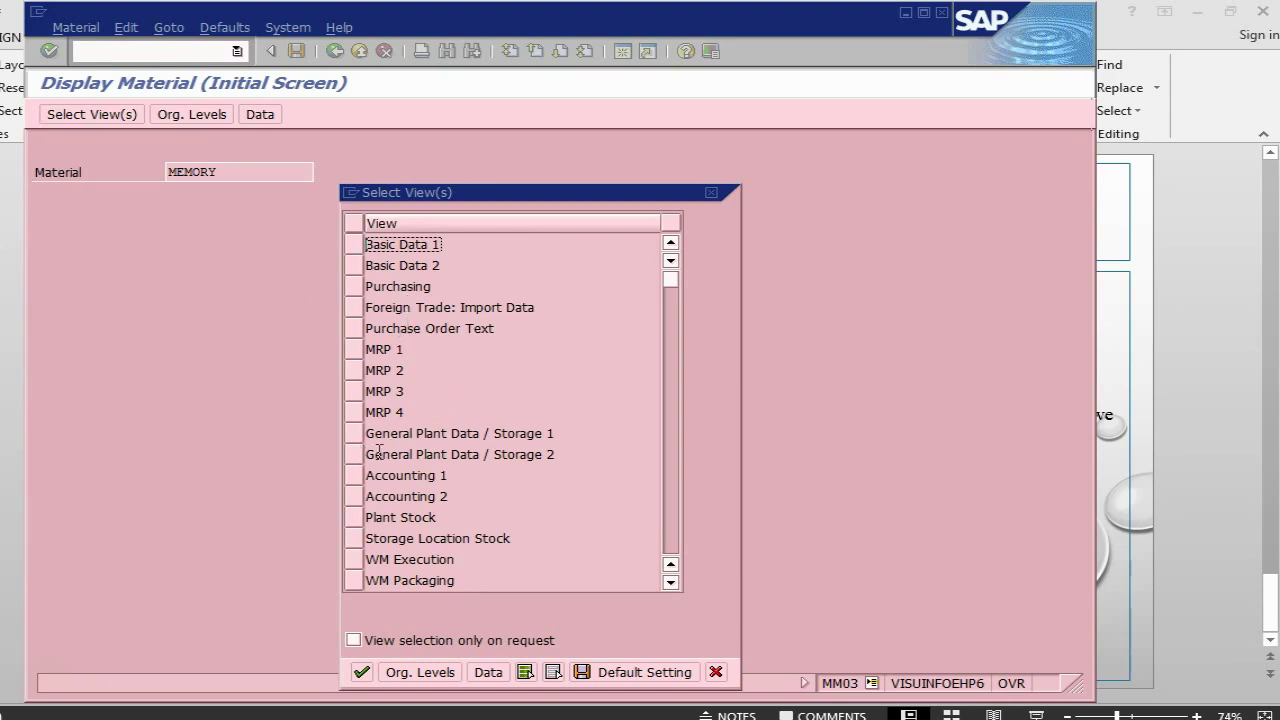
# Select the General Plant Data / Storage 2 view, checking it against the slide
pyautogui.hotkey('alt', 'Tab')
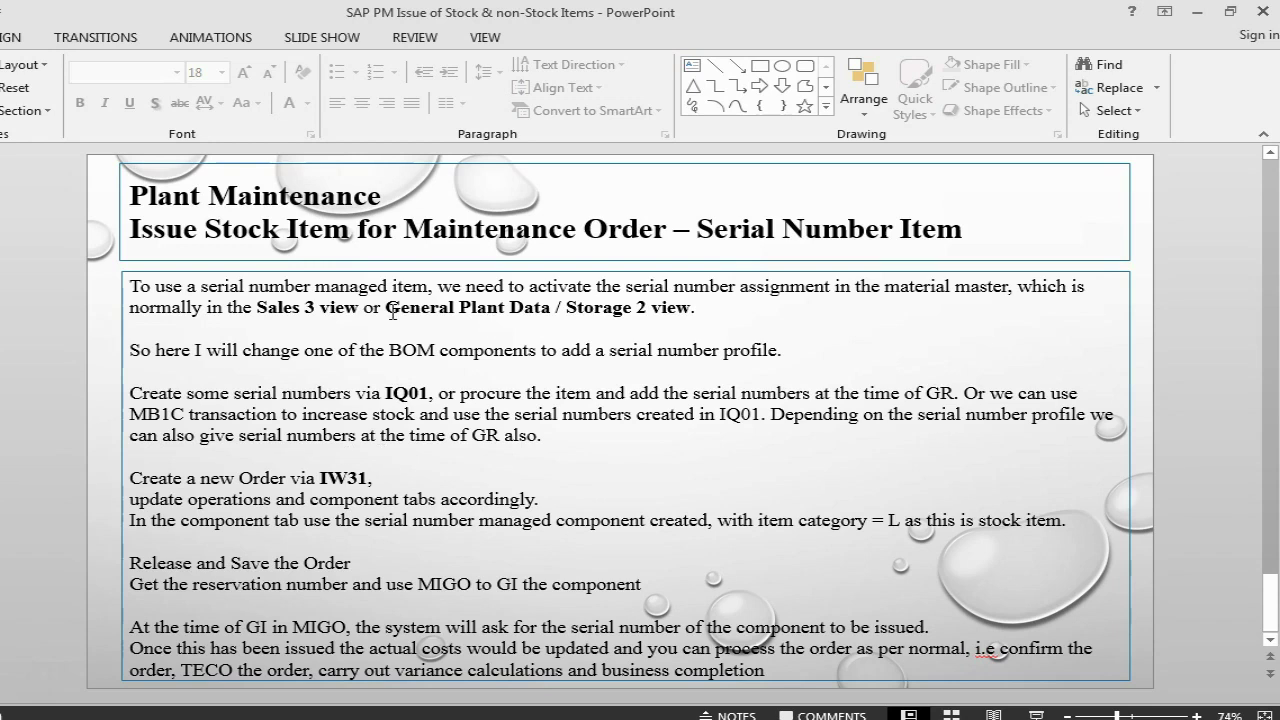
pyautogui.moveTo(393, 312); pyautogui.dragTo(686, 310)
pyautogui.hotkey('alt', 'Tab')
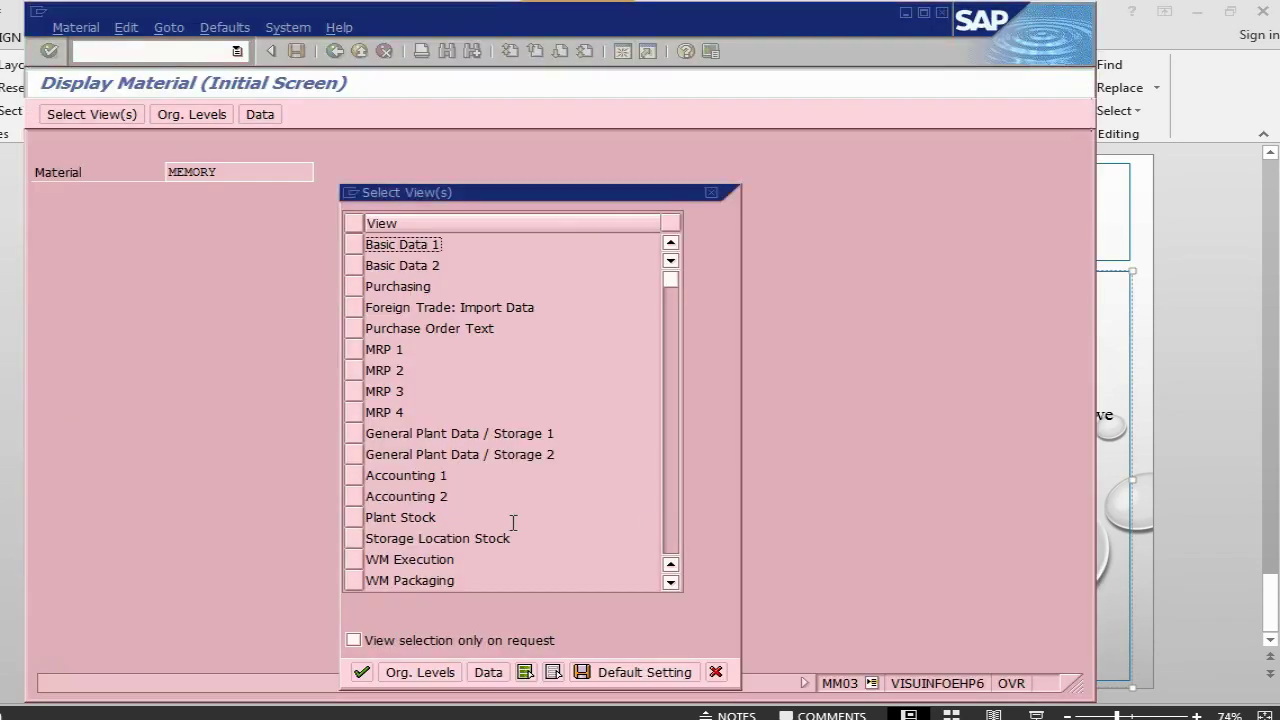
pyautogui.click(357, 456)
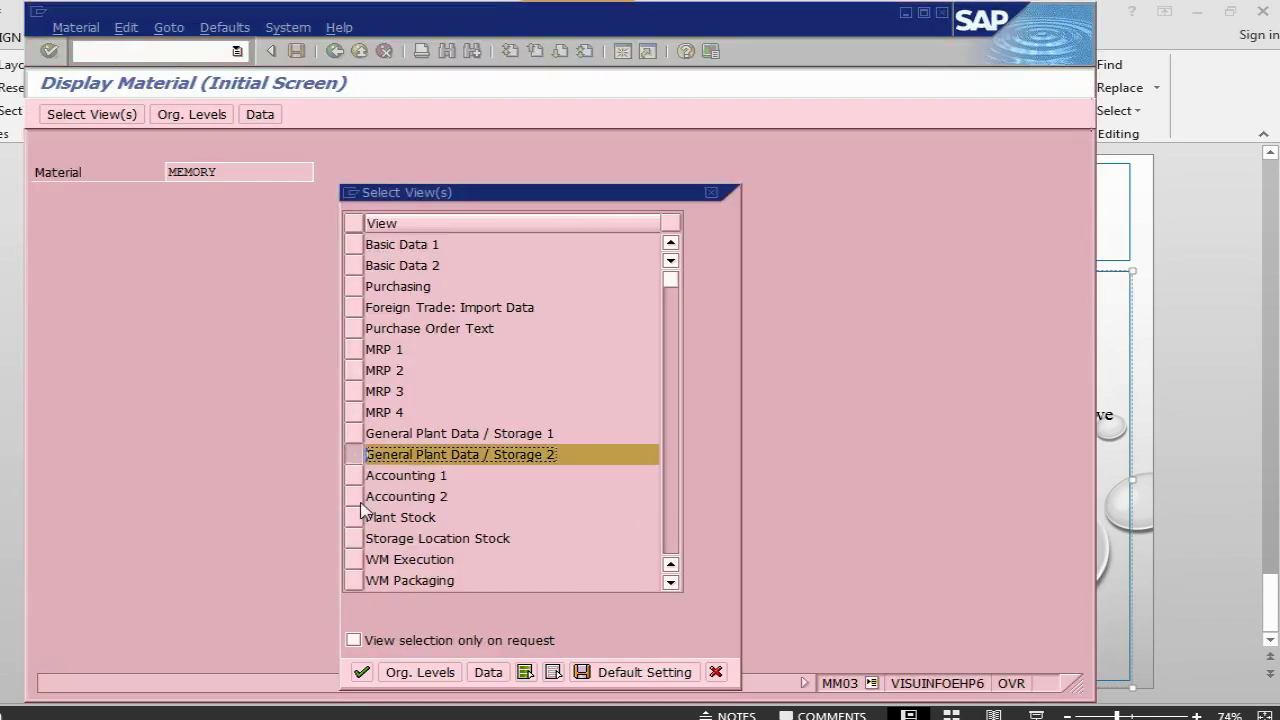
pyautogui.click(361, 672)
# Enter plant 1000 and storage location 0001 to display the storage view
pyautogui.hotkey('alt', 'Tab')
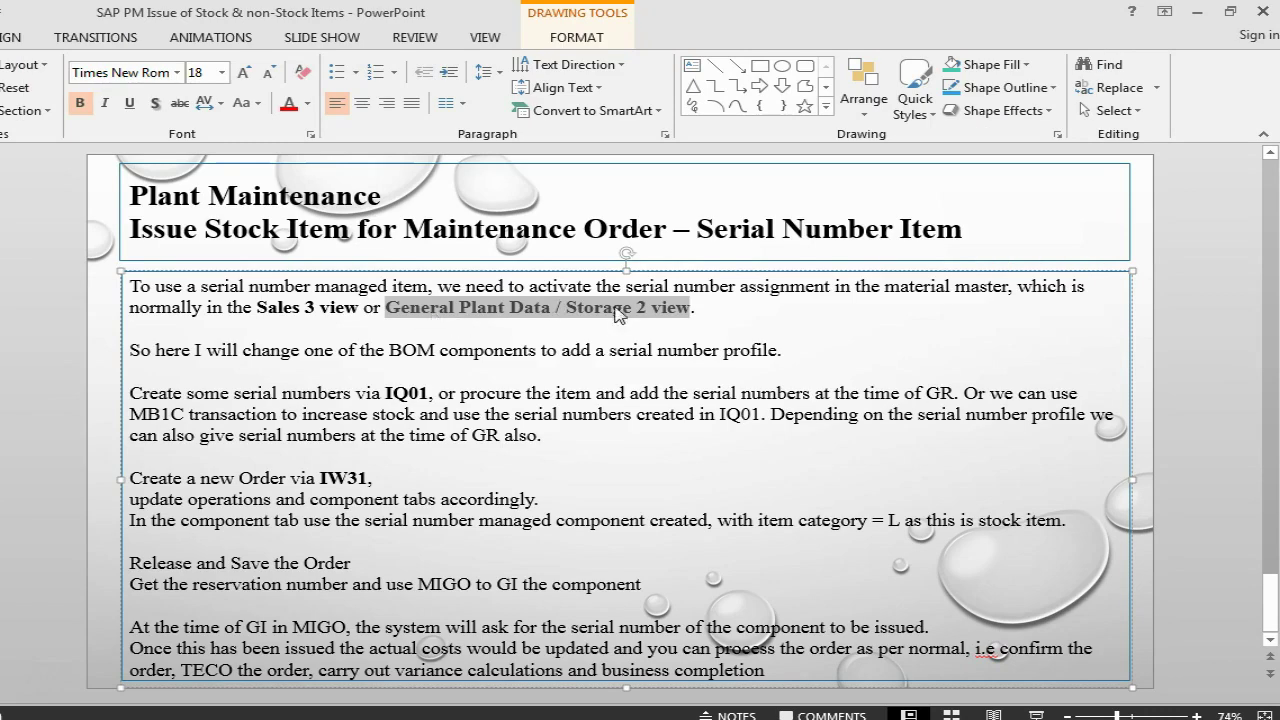
pyautogui.hotkey('alt', 'Tab')
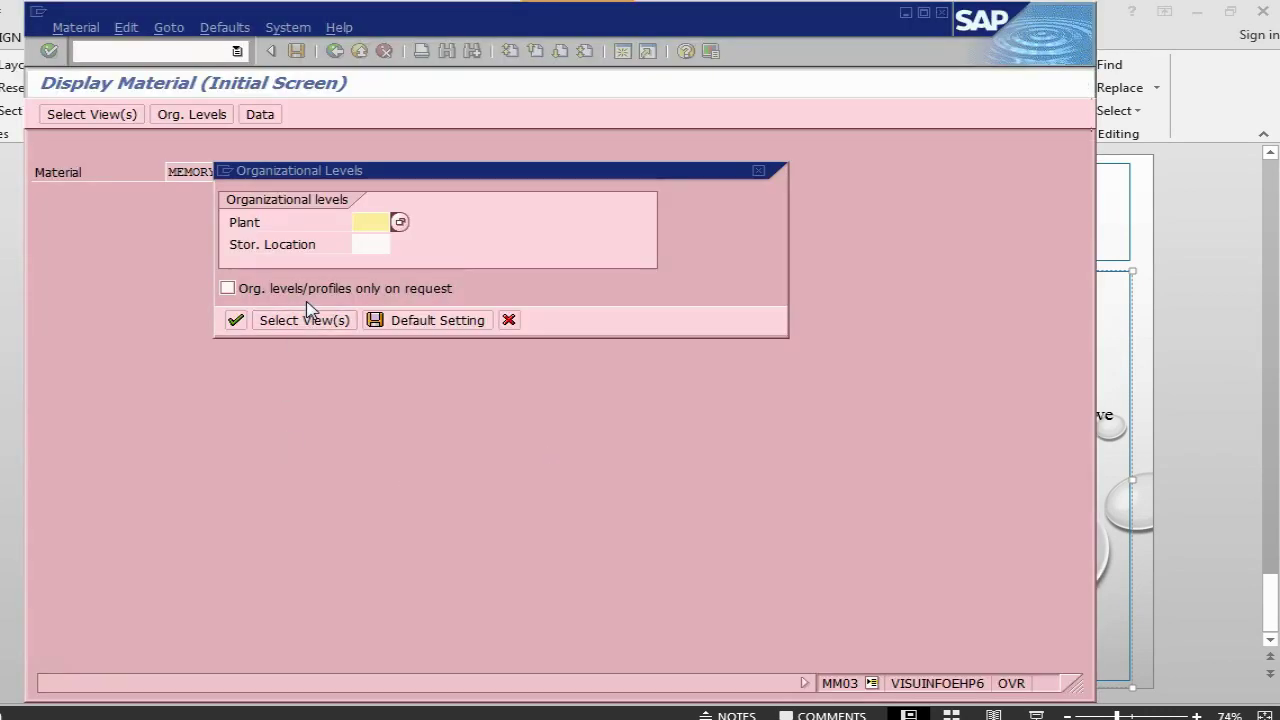
pyautogui.write('1000')
pyautogui.press('Tab')
pyautogui.write('0001')
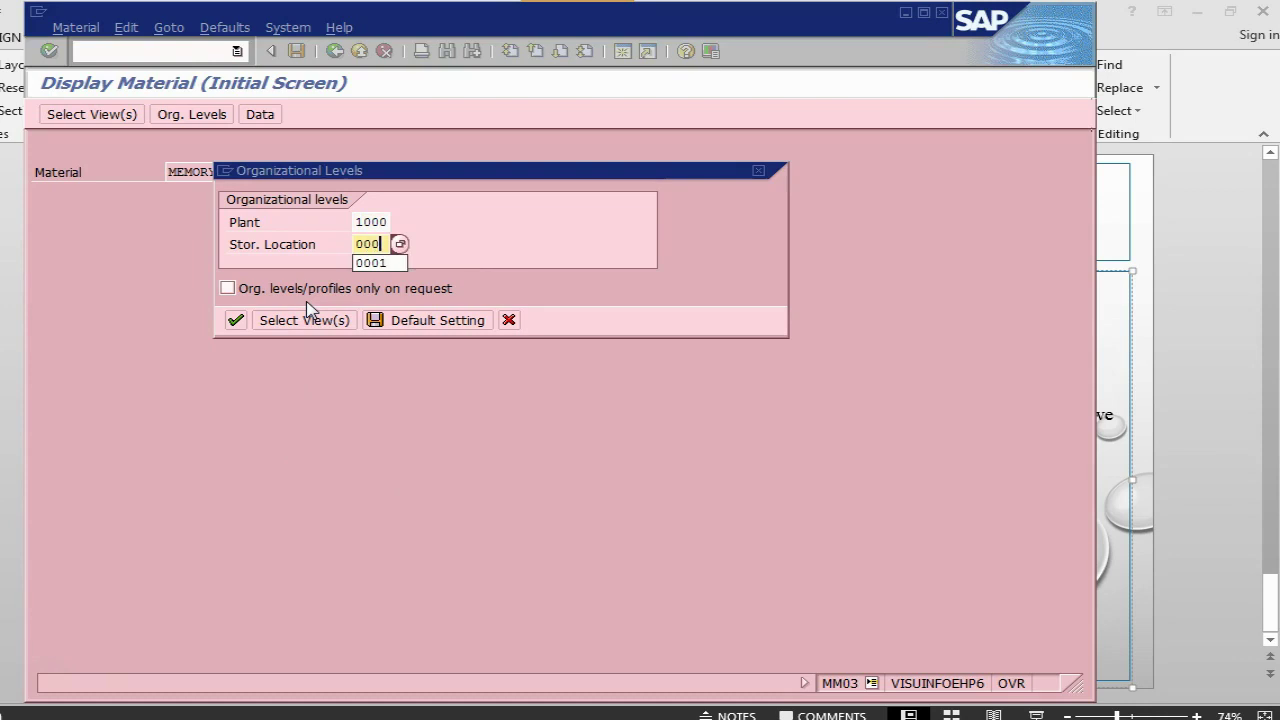
pyautogui.press('Return')
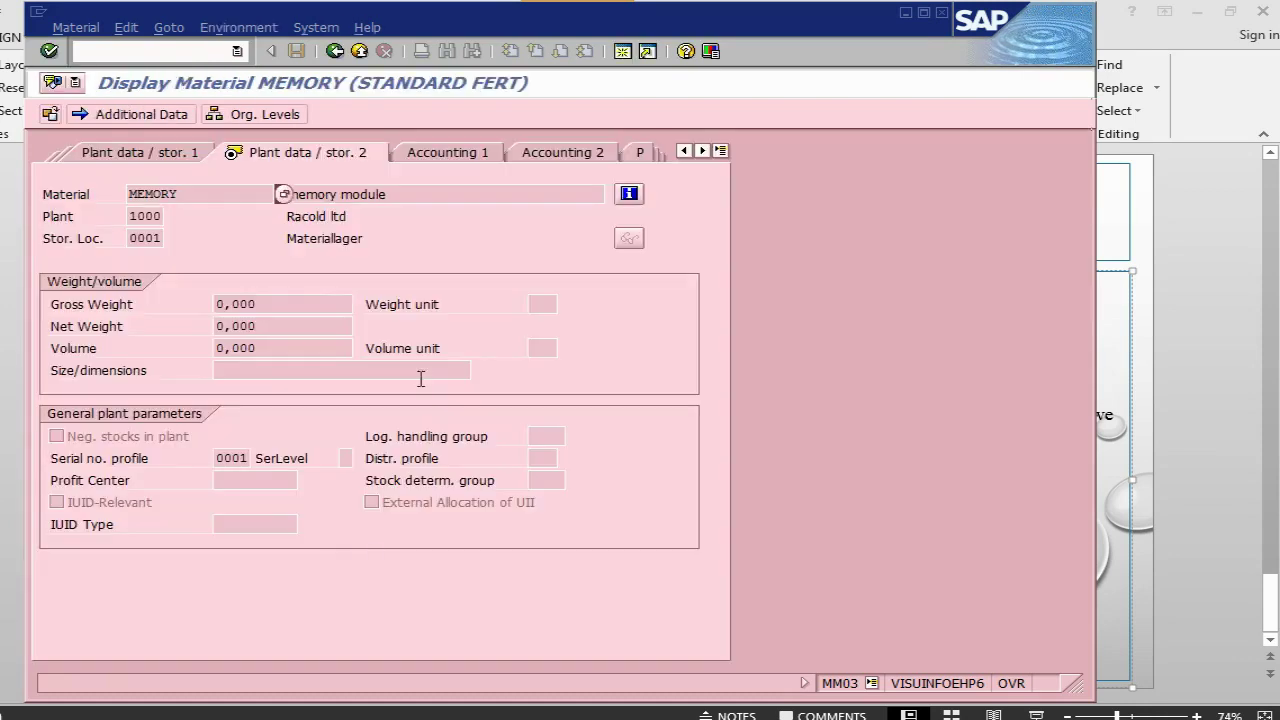
# Review the serial number profile list, then display order 820043 via IW33
pyautogui.doubleClick(244, 457)
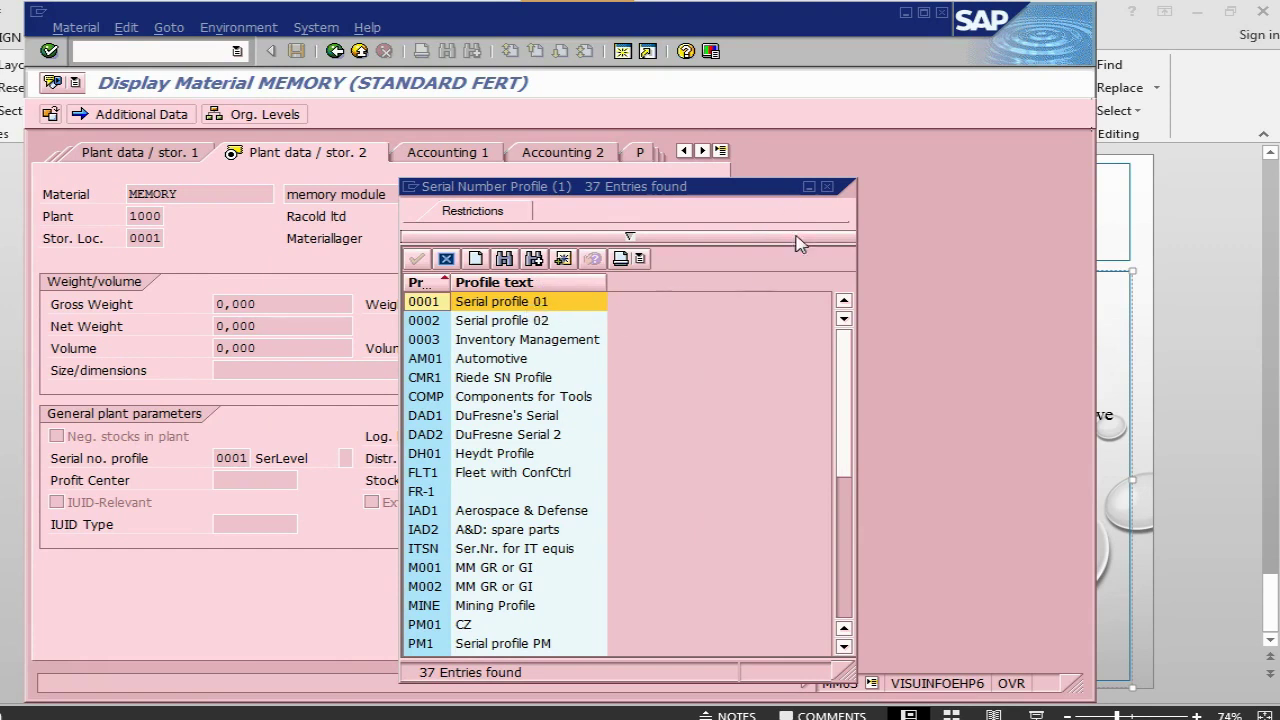
pyautogui.click(826, 186)
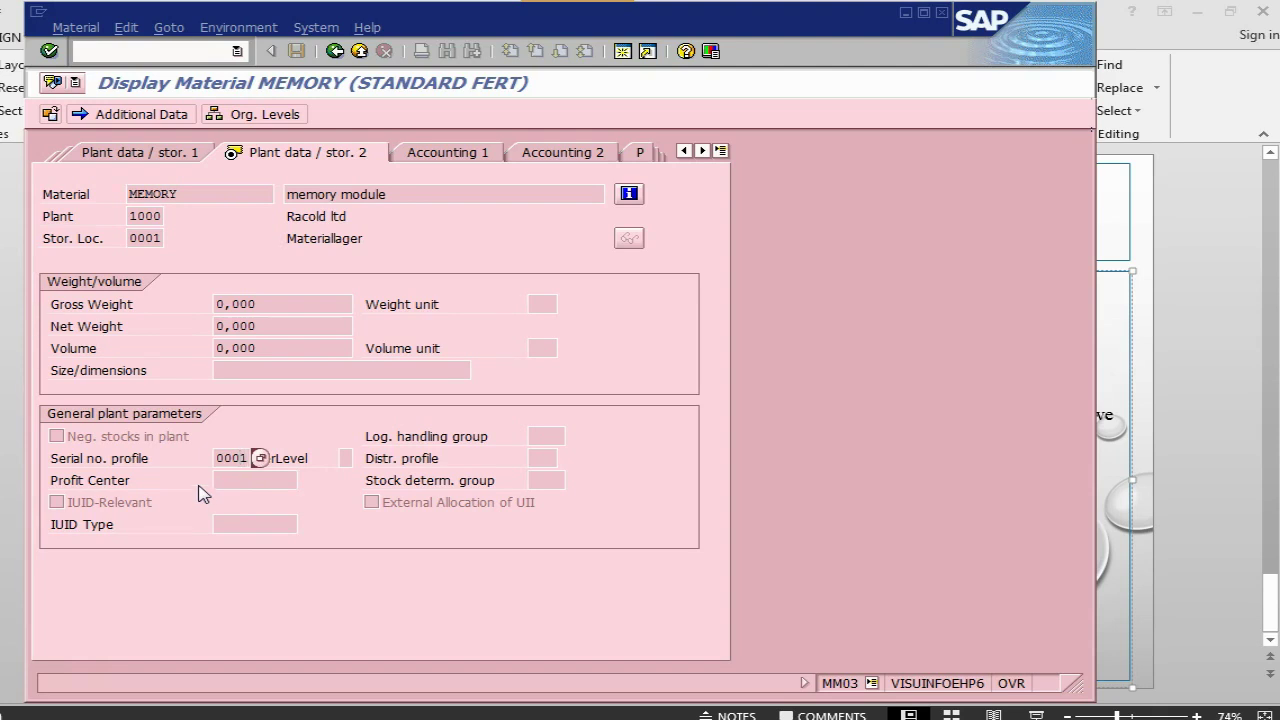
pyautogui.click(126, 51)
pyautogui.write('/niw33')
pyautogui.press('Return')
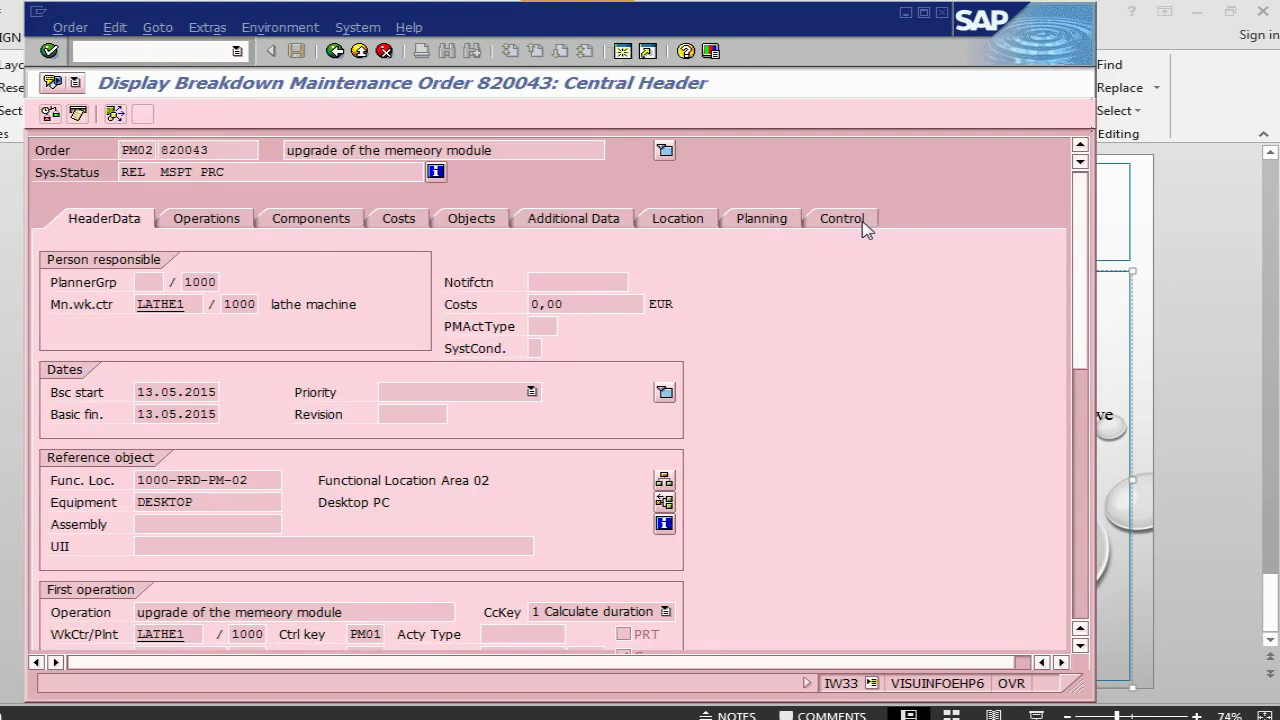
# In a new session, run MB52 to confirm MEMORY has no warehouse stock
pyautogui.hotkey('ctrl', 'n')
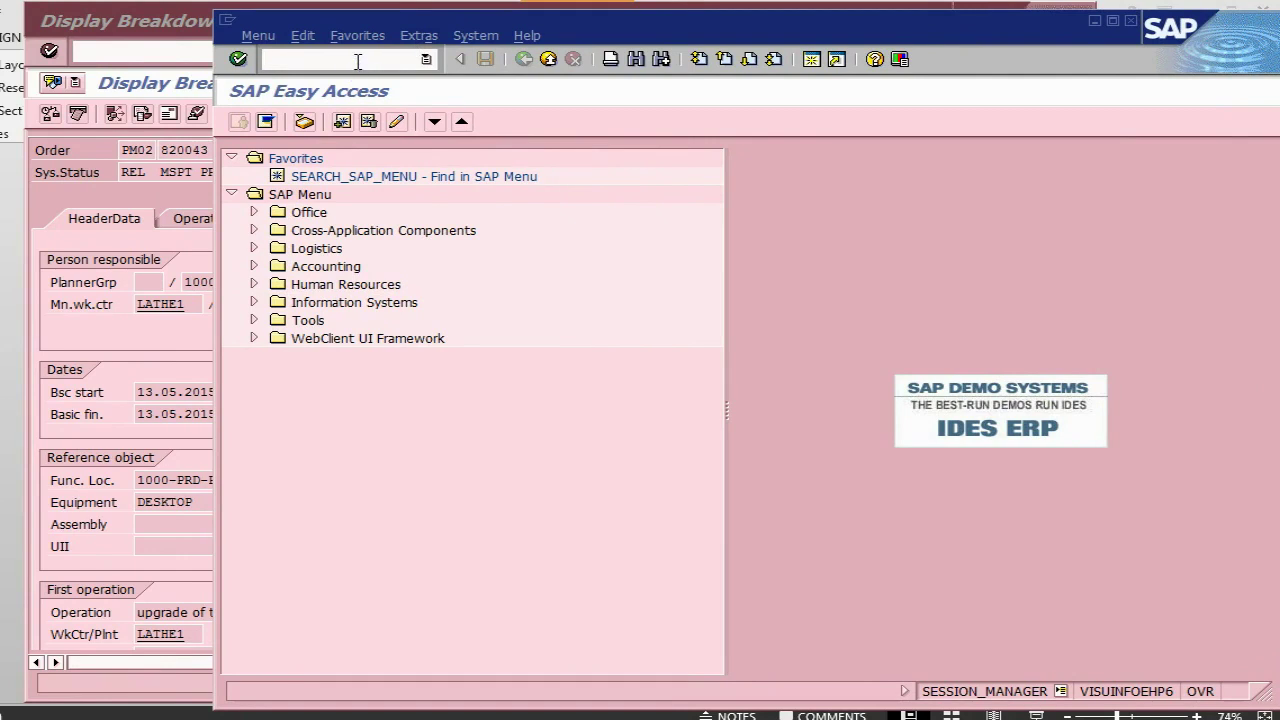
pyautogui.press('Return')
pyautogui.click(239, 121)
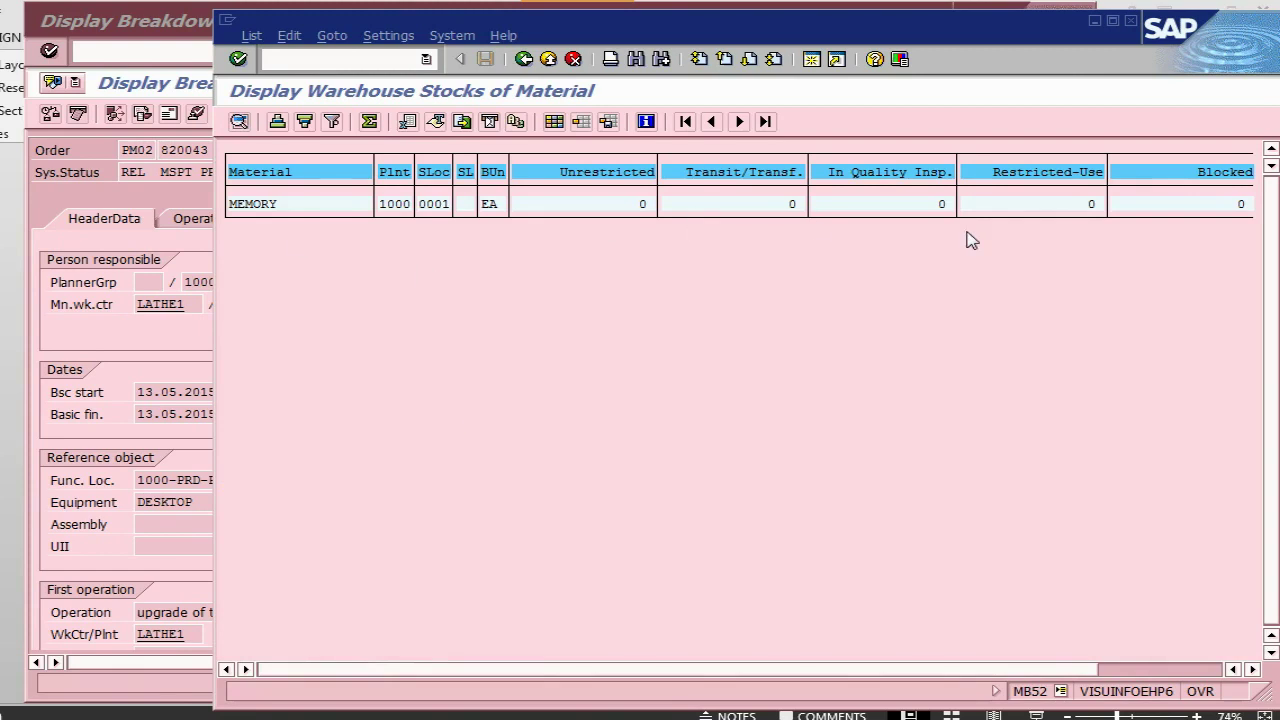
# Open the details of order component 0010 MEMORY, showing reservation 73269
pyautogui.hotkey('alt', 'Tab')
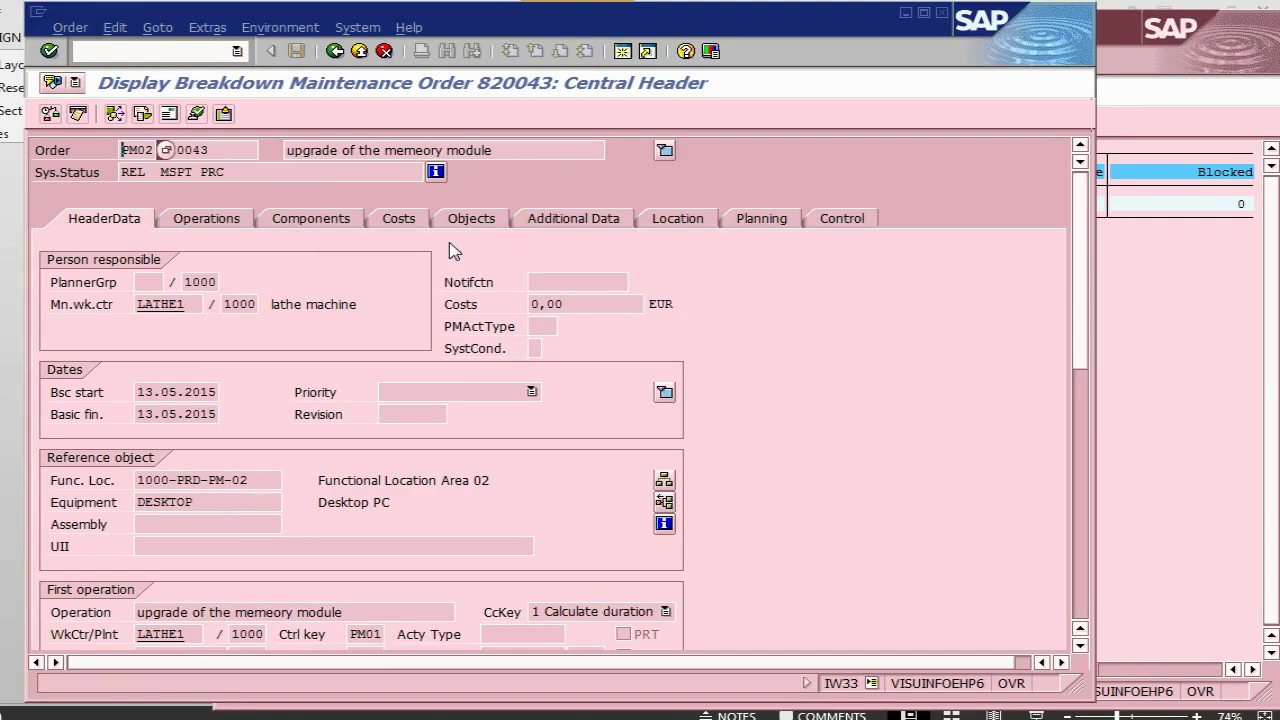
pyautogui.click(330, 218)
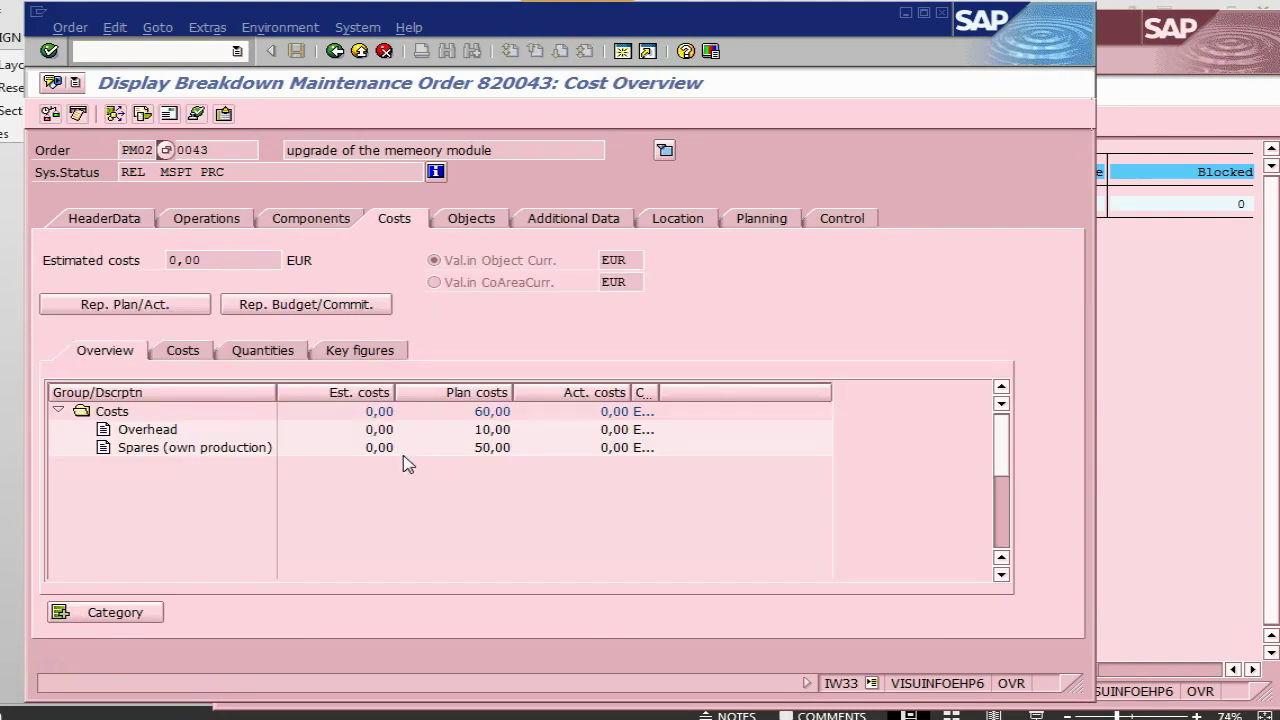
pyautogui.click(296, 219)
pyautogui.click(52, 284)
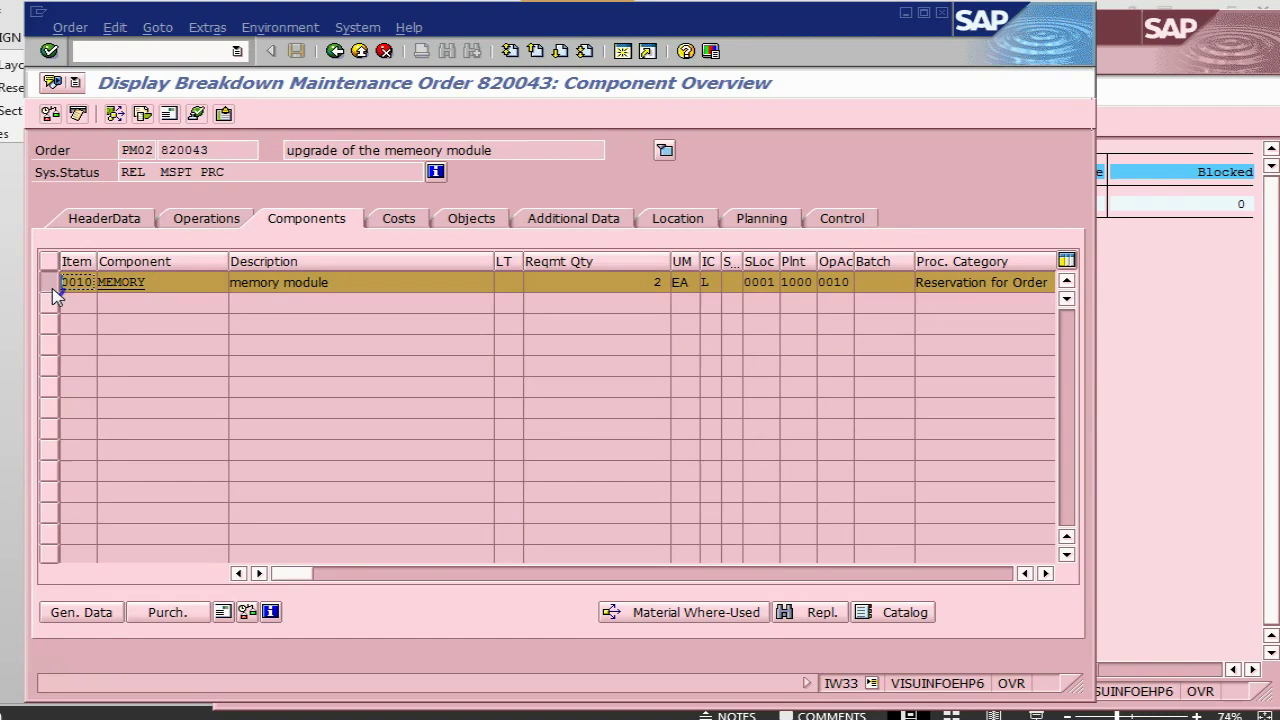
pyautogui.click(81, 612)
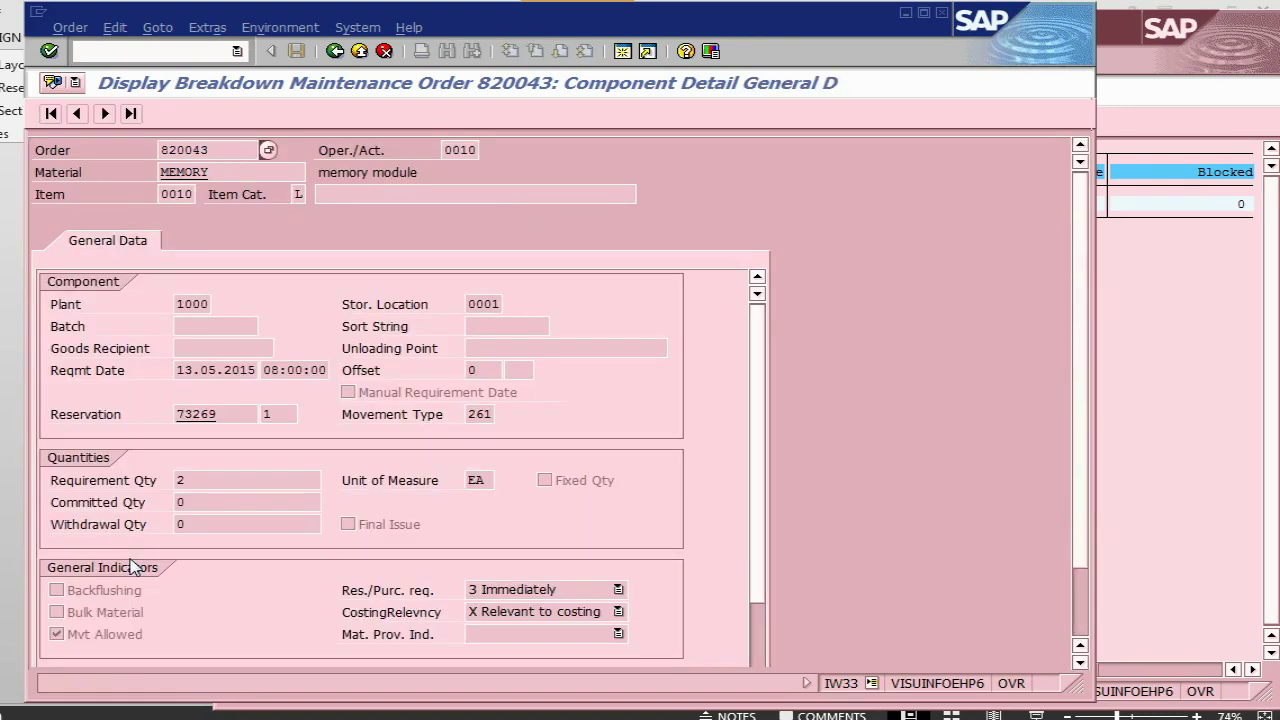
pyautogui.click(177, 415)
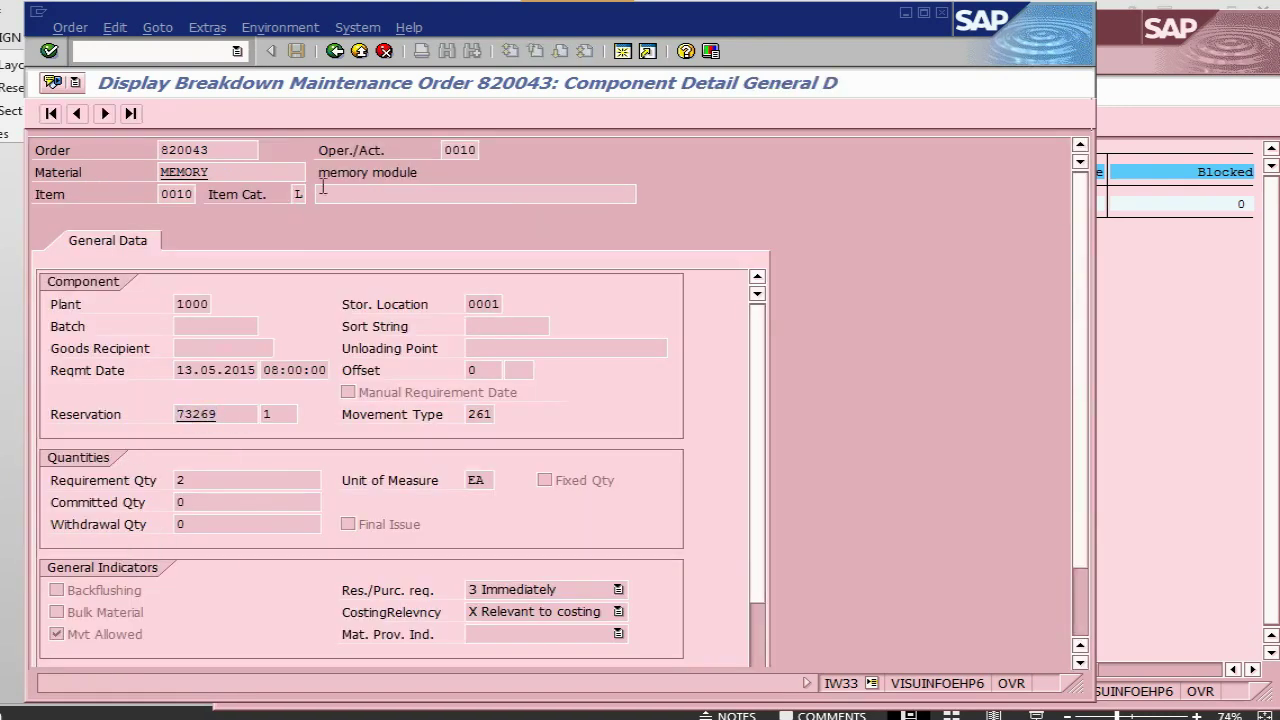
# Check MEMORY's MD04 list showing 2 reserved, then start MD02 multi-level MRP for MEMORY
pyautogui.hotkey('alt', 'Tab')
pyautogui.hotkey('alt', 'Tab')
pyautogui.hotkey('alt', 'Tab')
pyautogui.hotkey('alt', 'Tab')
pyautogui.hotkey('alt', 'Tab')
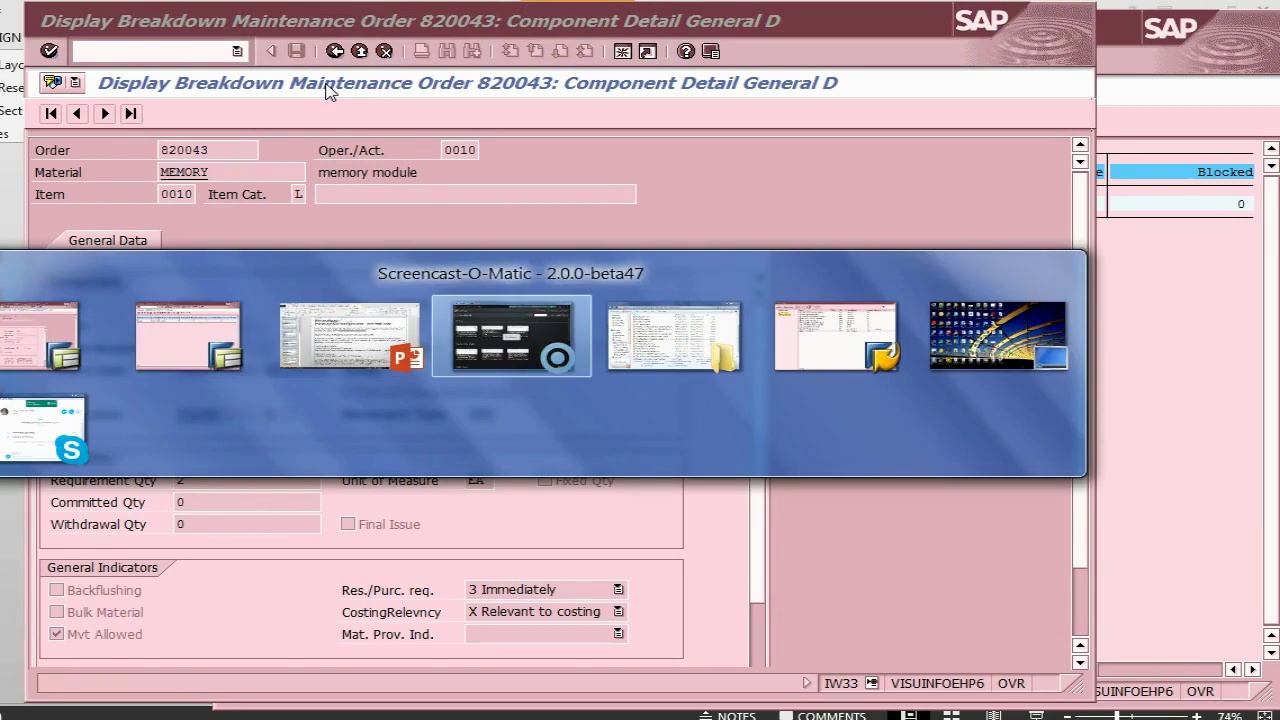
pyautogui.hotkey('alt', 'Tab')
pyautogui.hotkey('alt', 'Tab')
pyautogui.hotkey('alt', 'Tab')
pyautogui.hotkey('alt', 'Tab')
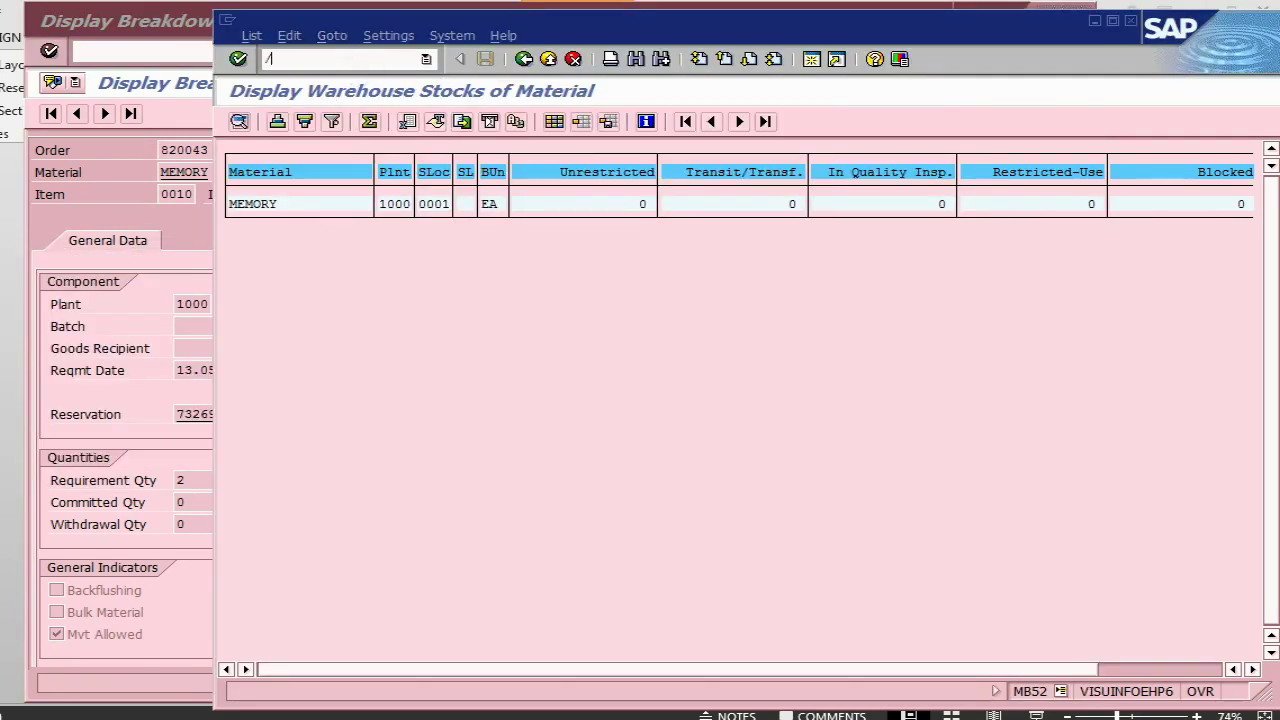
pyautogui.press('Return')
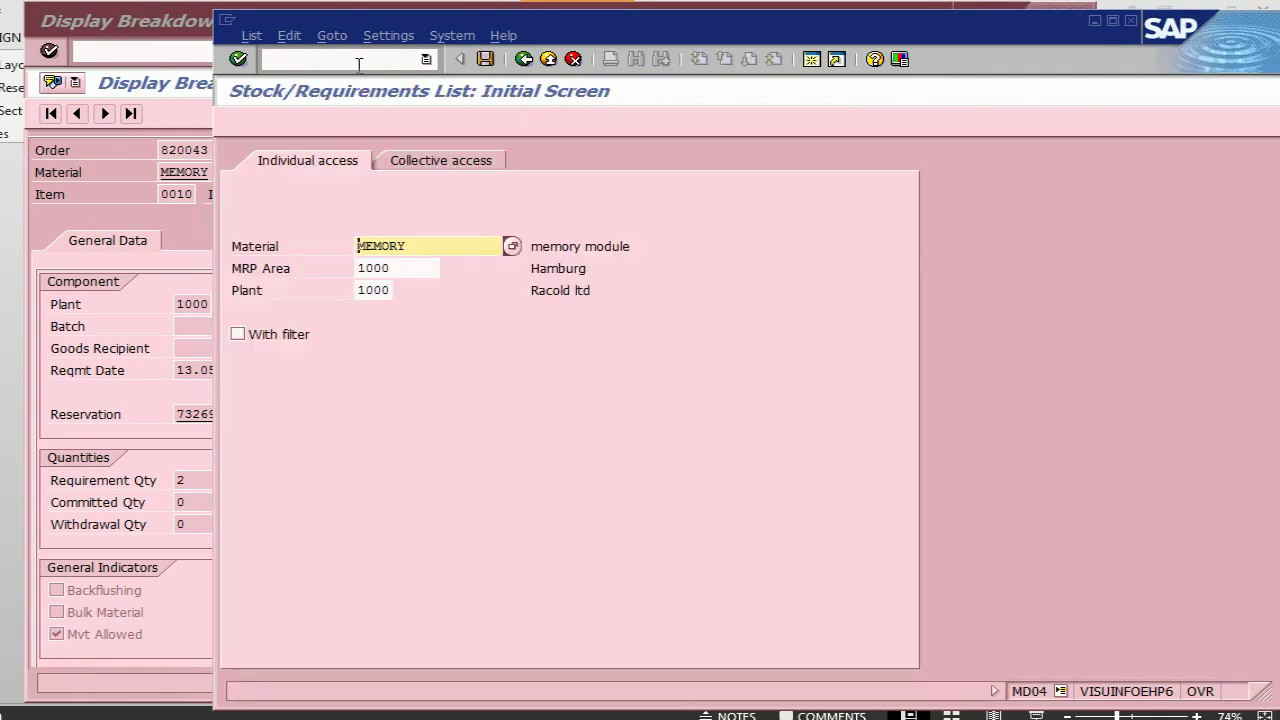
pyautogui.press('Return')
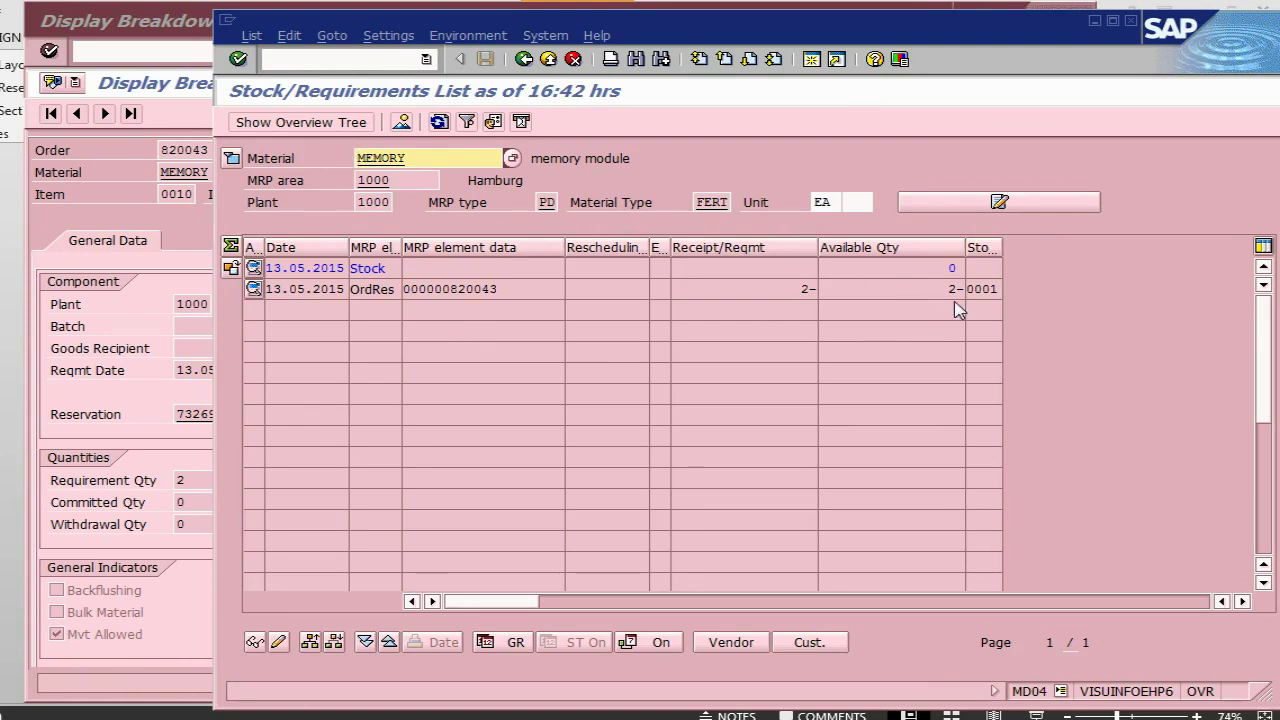
pyautogui.click(310, 64)
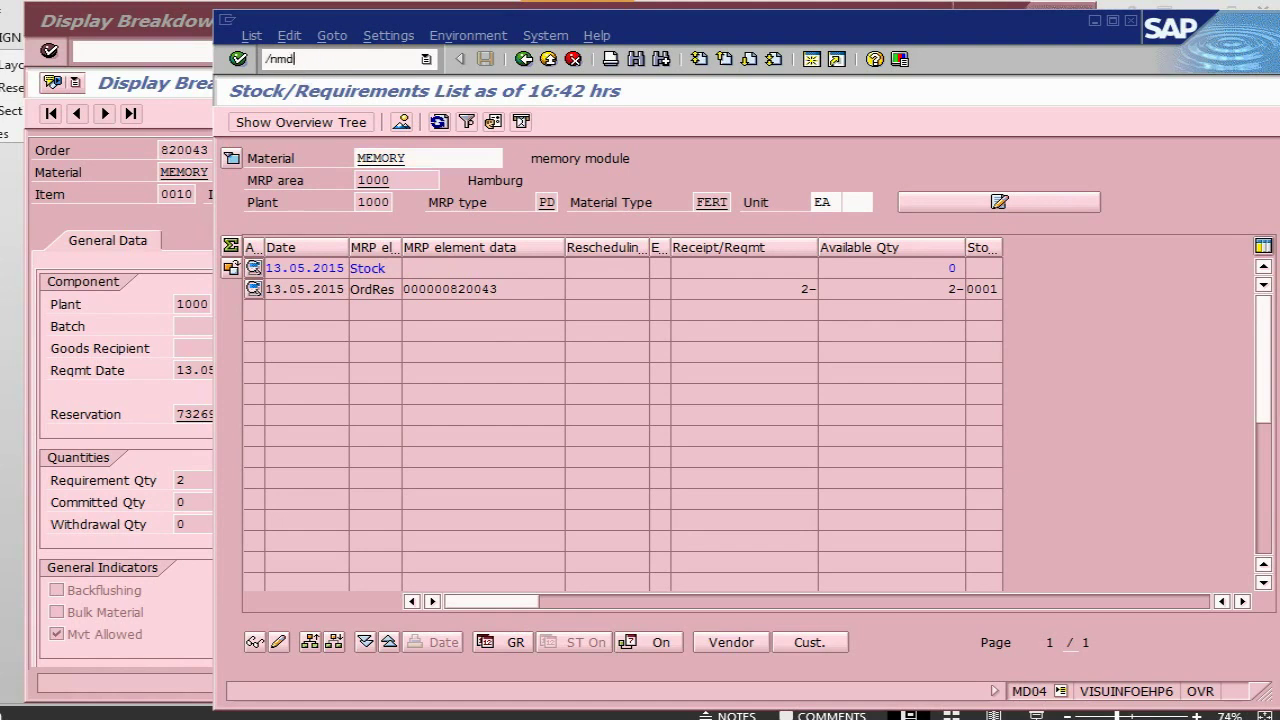
pyautogui.press('Return')
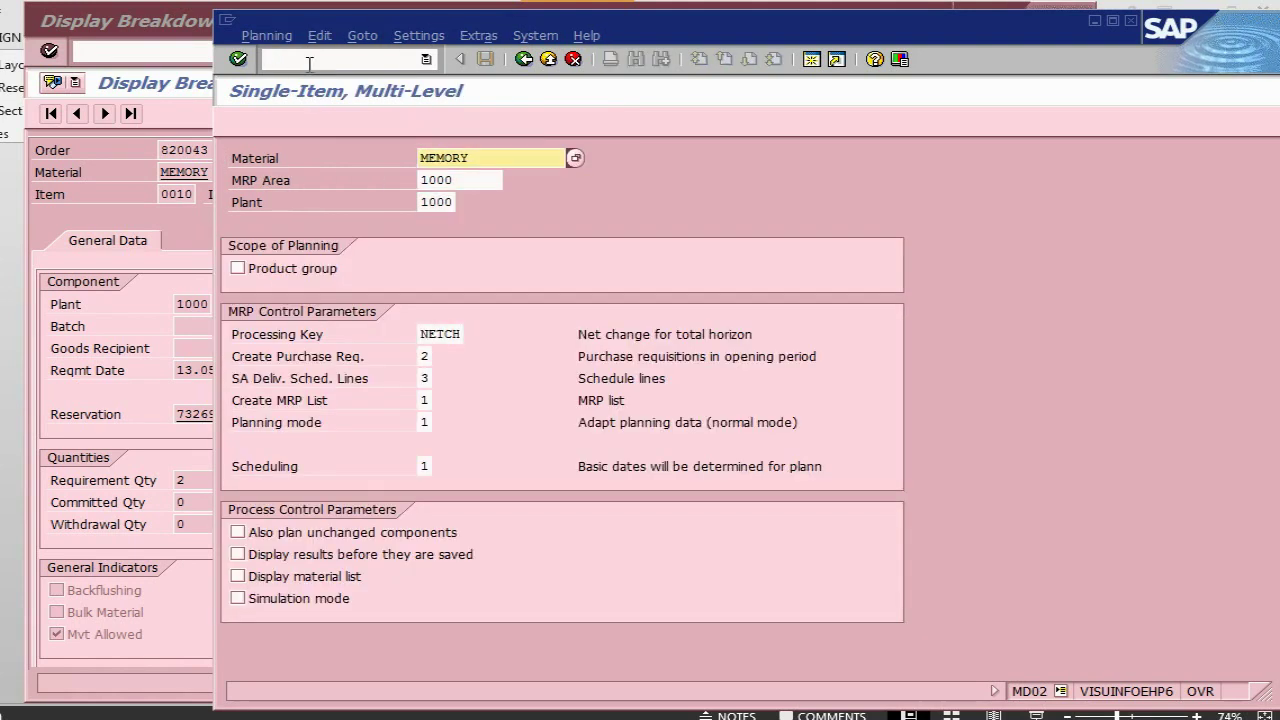
# Run MRP for MEMORY with planning mode 3, creating 1 purchase requisition
pyautogui.click(421, 425)
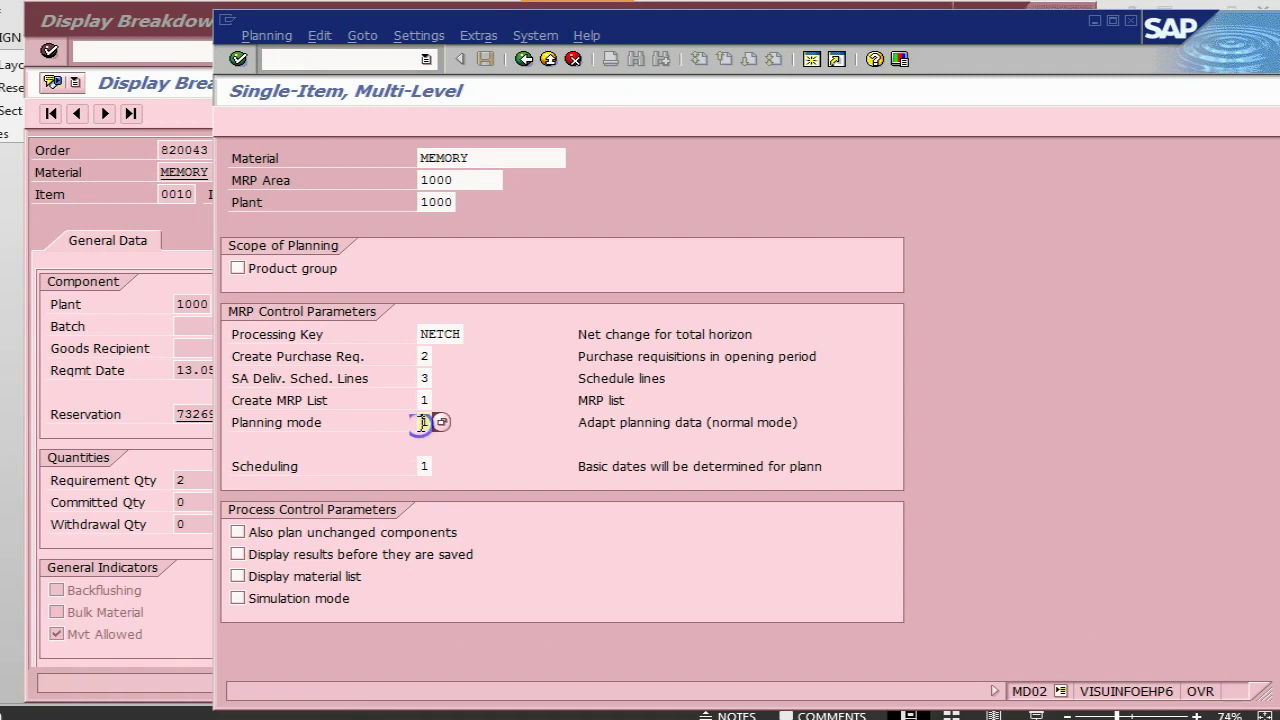
pyautogui.press('Return')
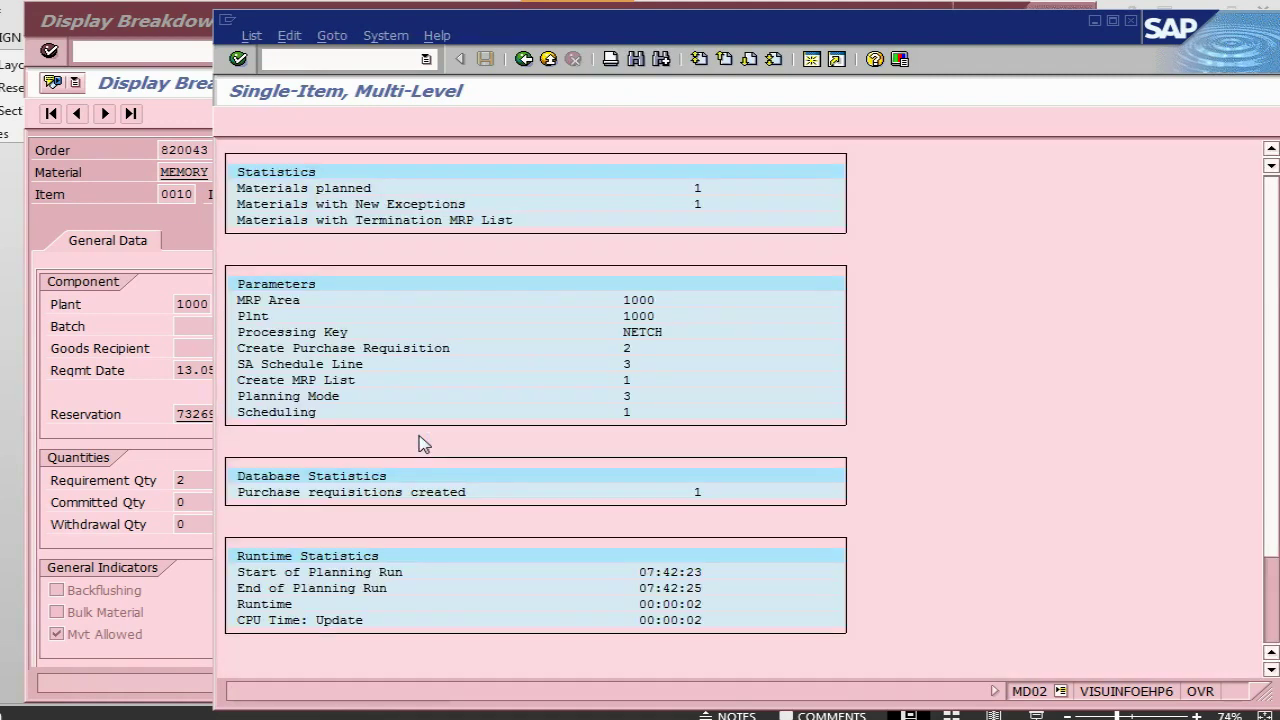
pyautogui.moveTo(240, 491); pyautogui.dragTo(723, 511)
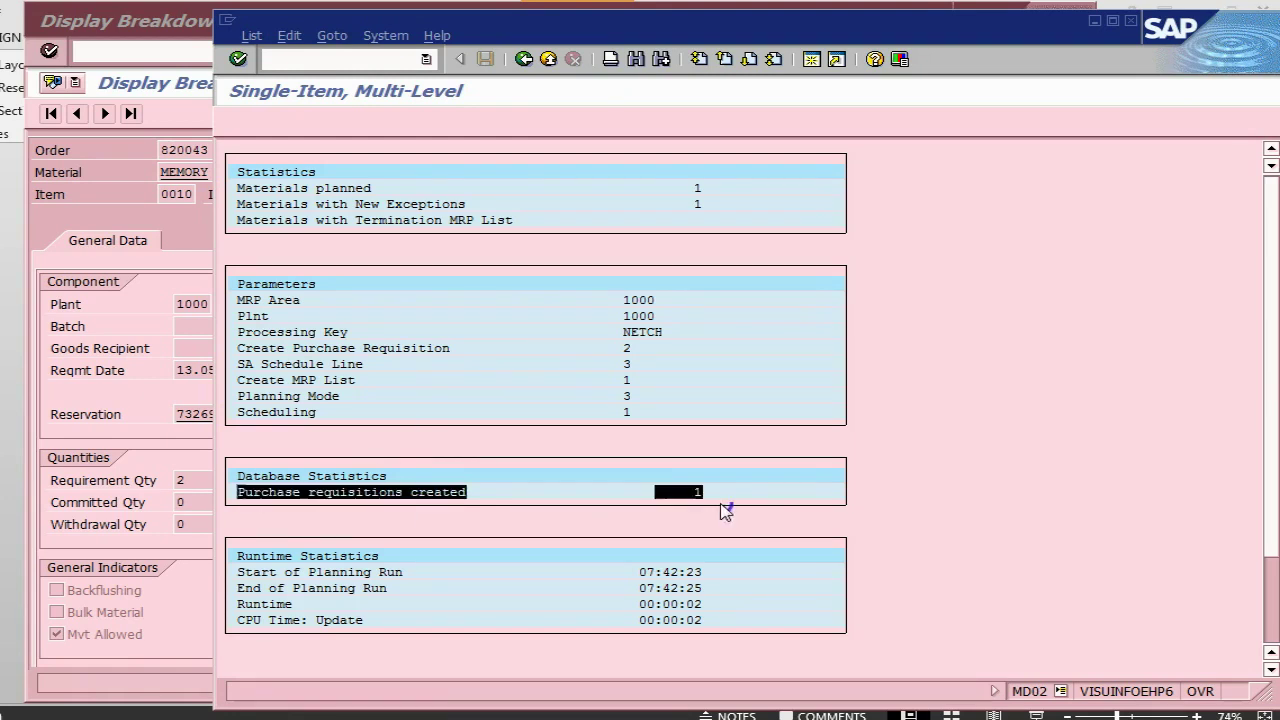
# Open the MD04 stock/requirements list for MEMORY, plant 1000
pyautogui.click(350, 58)
pyautogui.write('/nmd04')
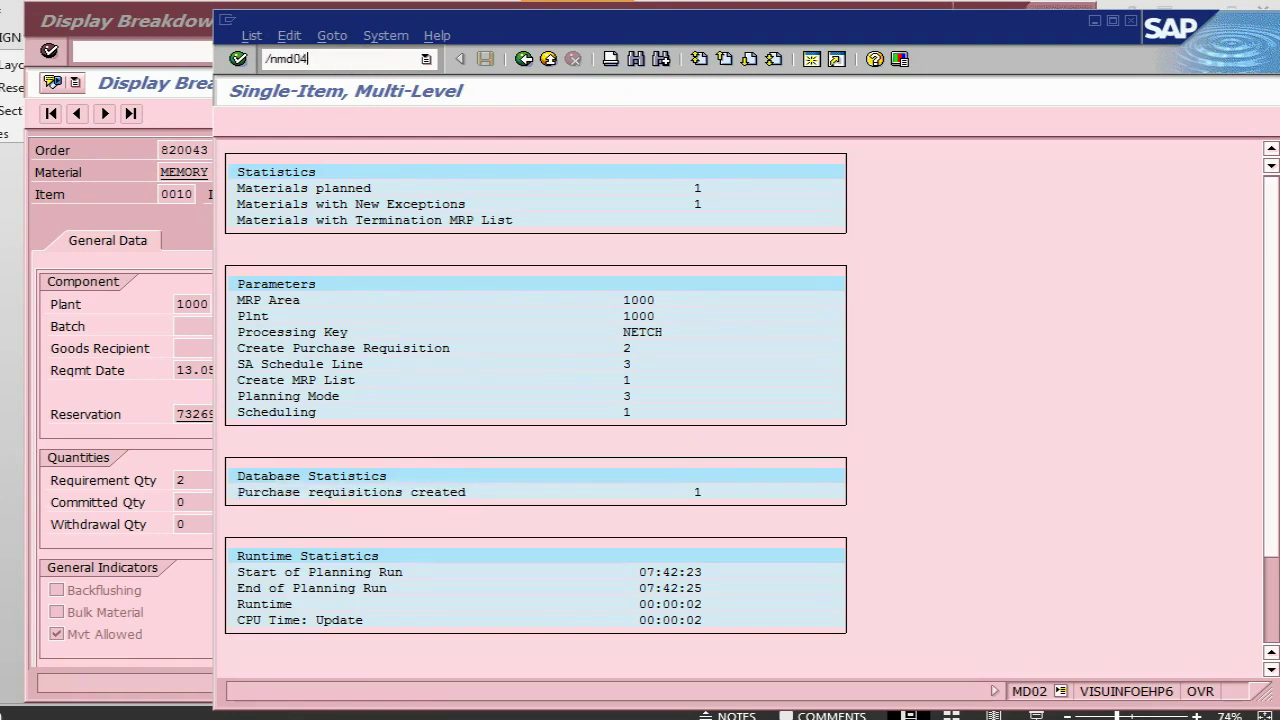
pyautogui.press('Return')
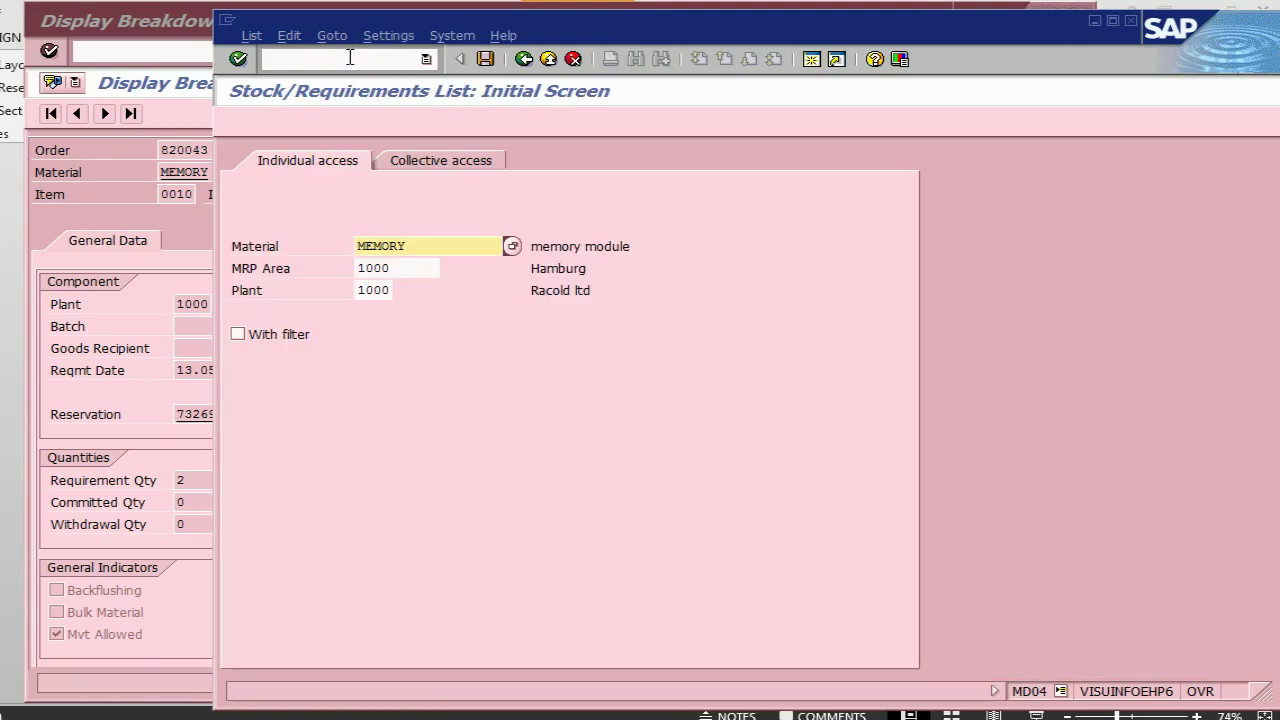
# From MEMORY's MD04 list, convert the 2 EA requisition 10016143 into a purchase order
pyautogui.press('Return')
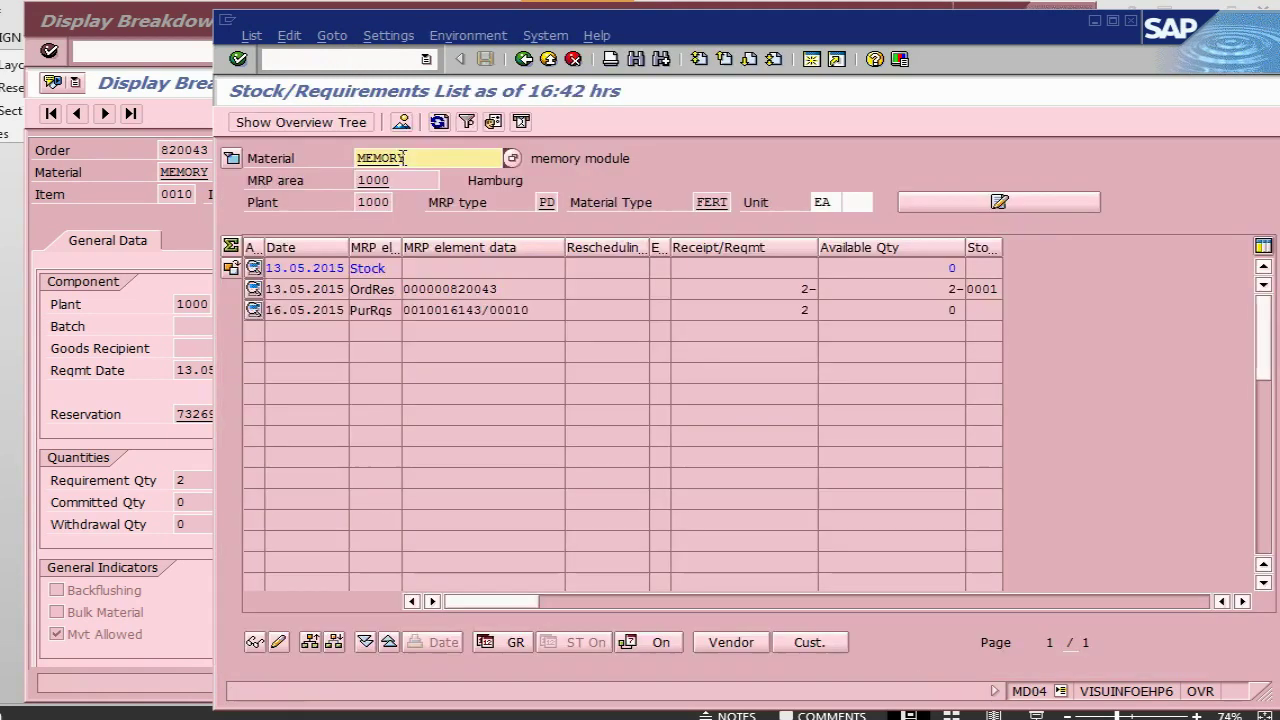
pyautogui.click(255, 311)
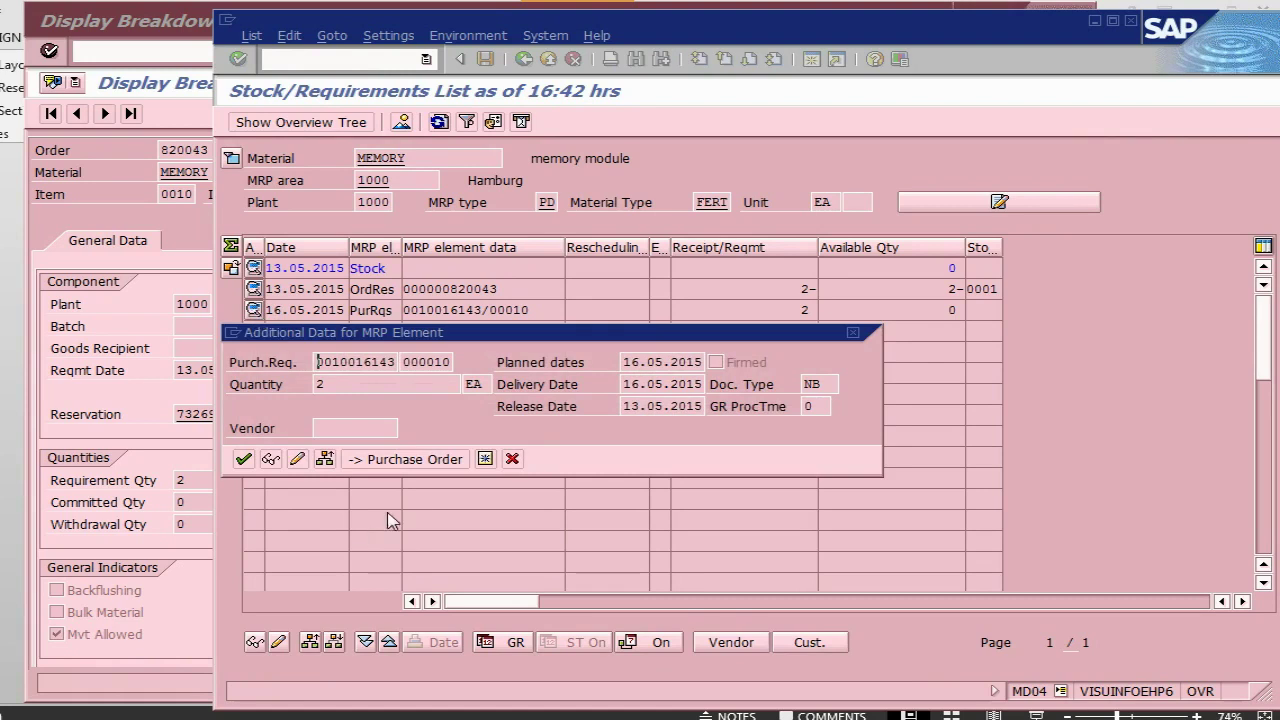
pyautogui.click(400, 462)
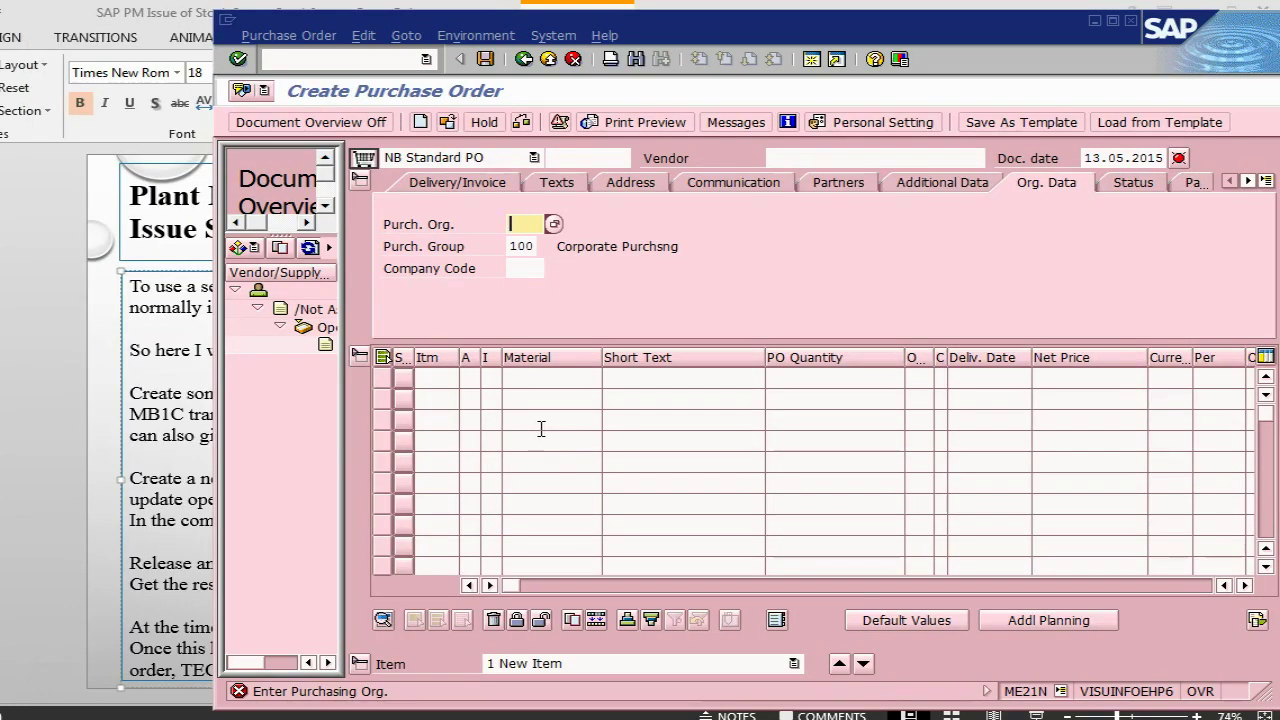
# Enter purchasing organization 1000 and adopt requisition 10016143 into the purchase order
pyautogui.moveTo(343, 447); pyautogui.dragTo(449, 423)
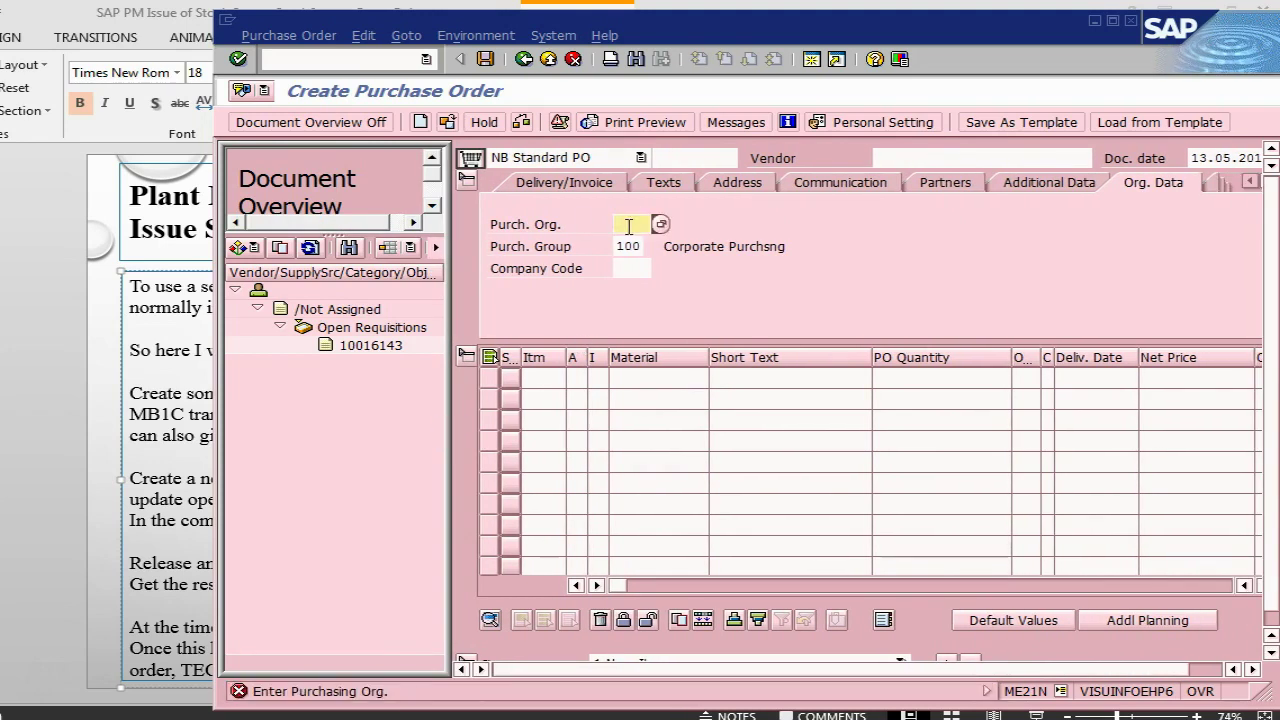
pyautogui.write('1000')
pyautogui.click(352, 346)
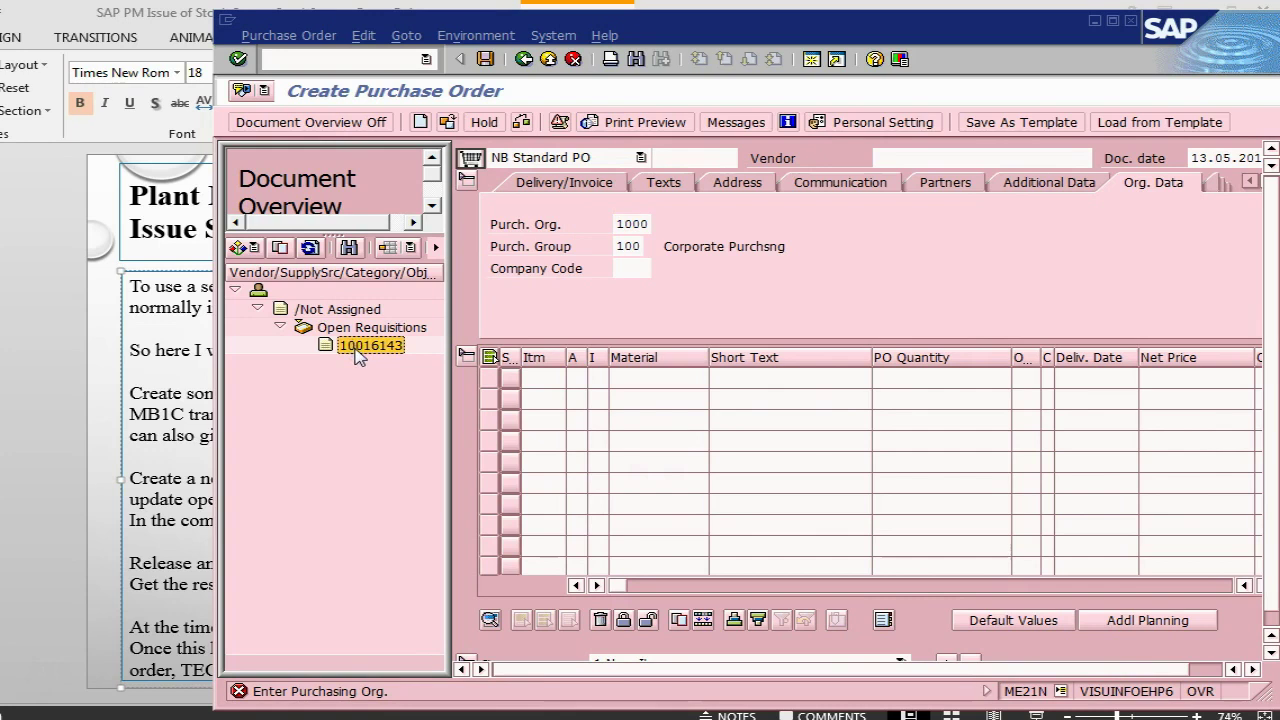
pyautogui.moveTo(358, 357)
pyautogui.mouseDown()
pyautogui.moveTo(446, 137)
pyautogui.moveTo(472, 162)
pyautogui.mouseUp()
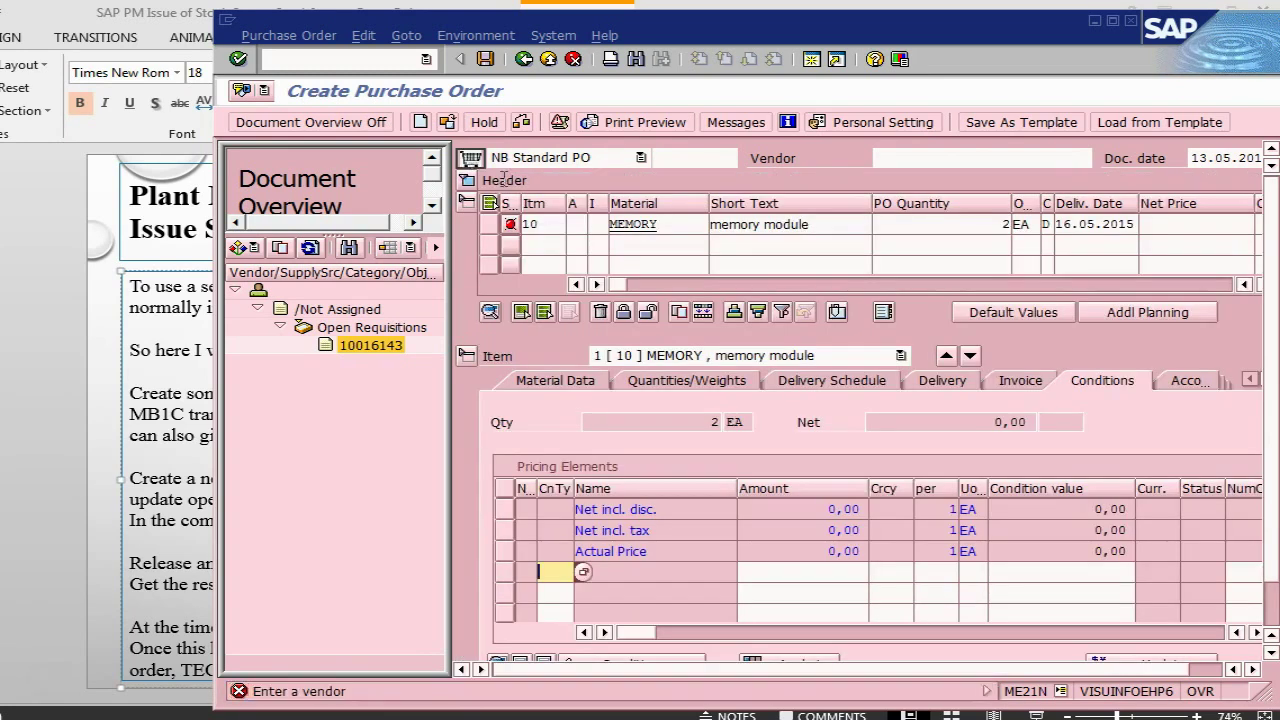
# Choose vendor 2500 Ancol Corp., enter a gross price of 25 EUR, and save the order
pyautogui.click(983, 157)
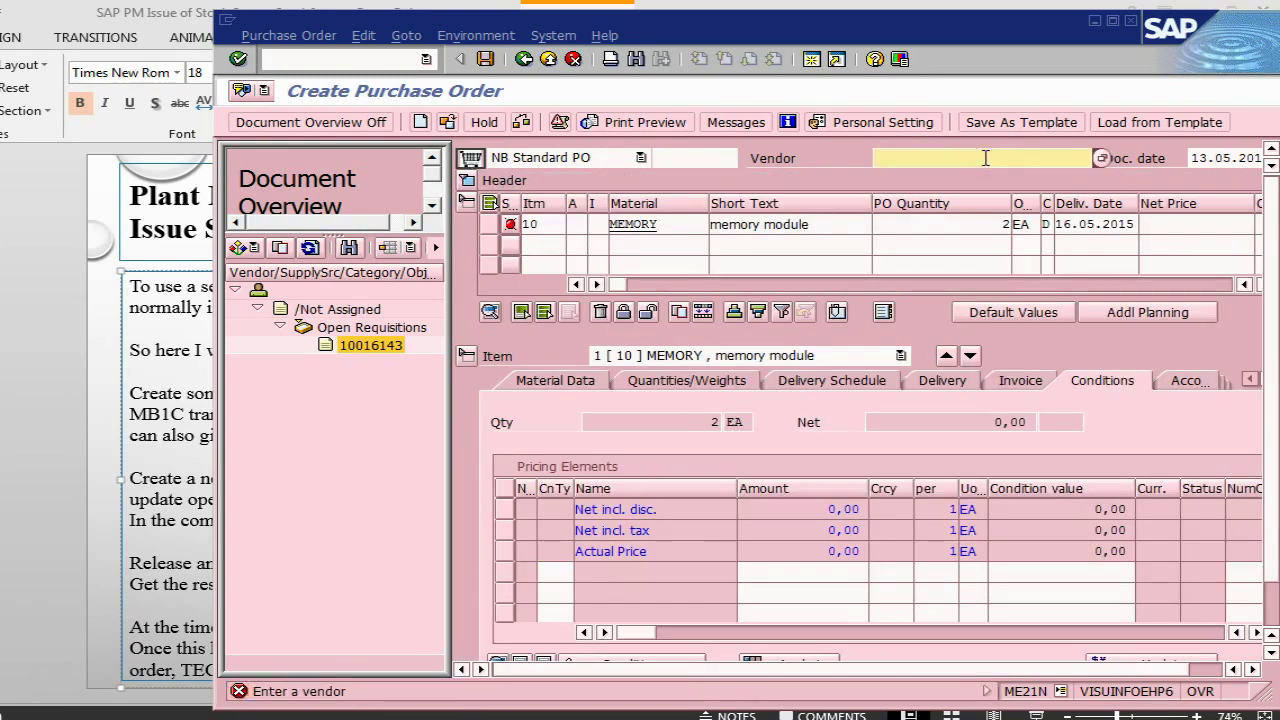
pyautogui.click(962, 176)
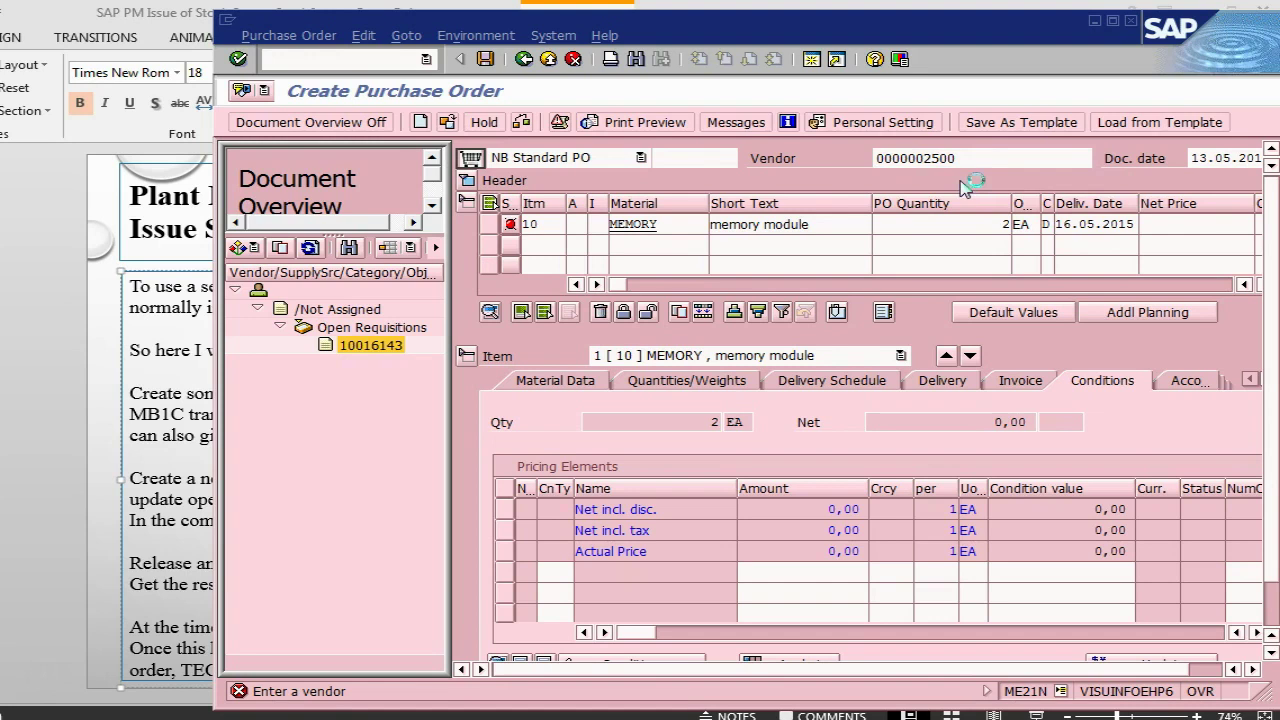
pyautogui.press('Return')
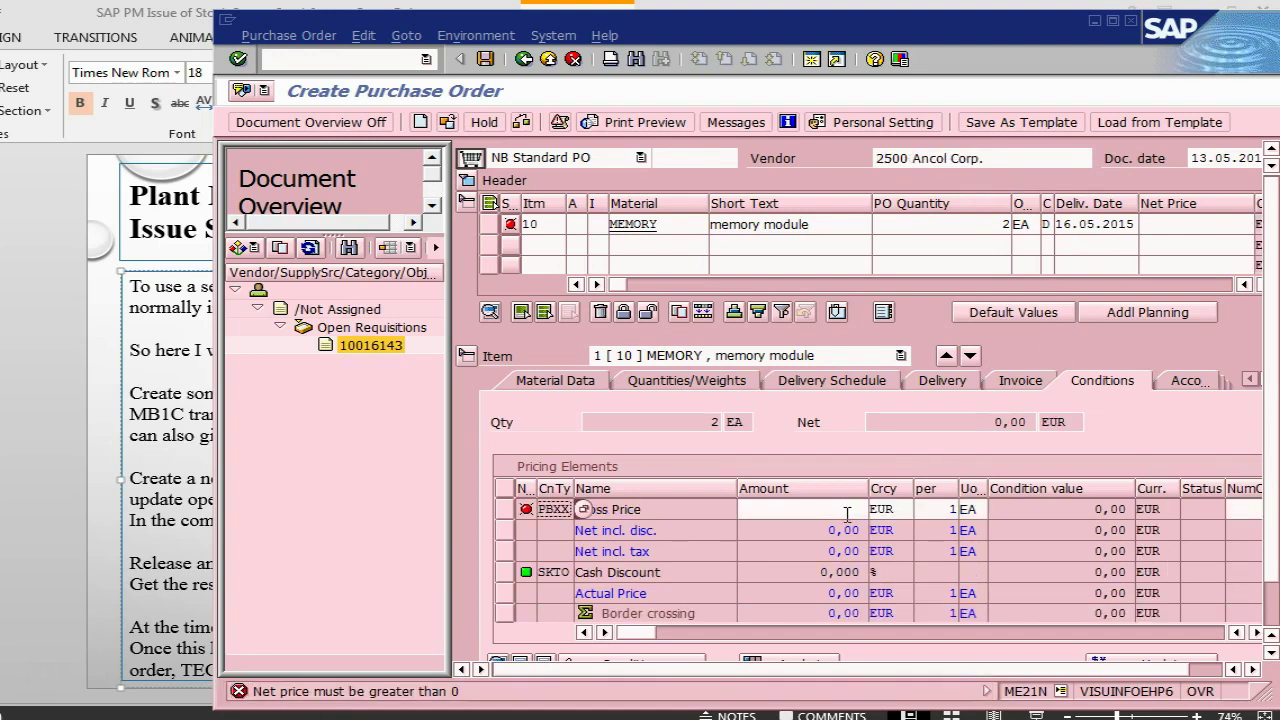
pyautogui.click(847, 510)
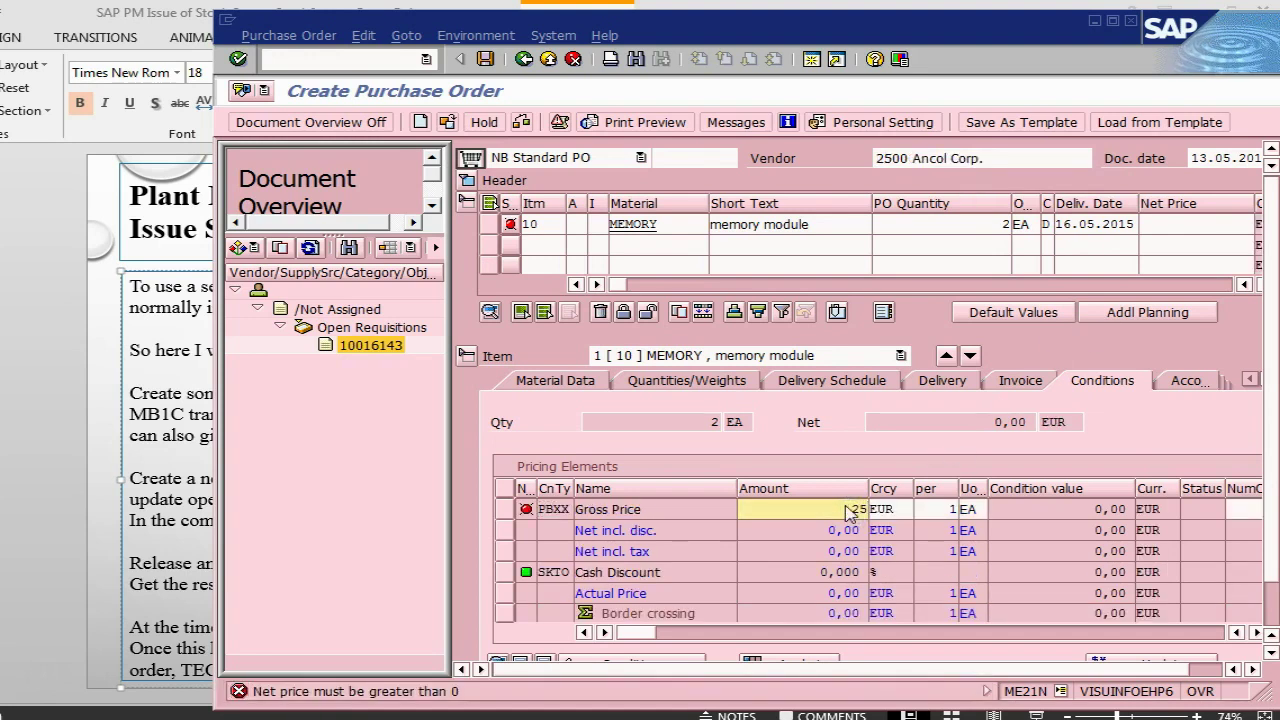
pyautogui.click(330, 122)
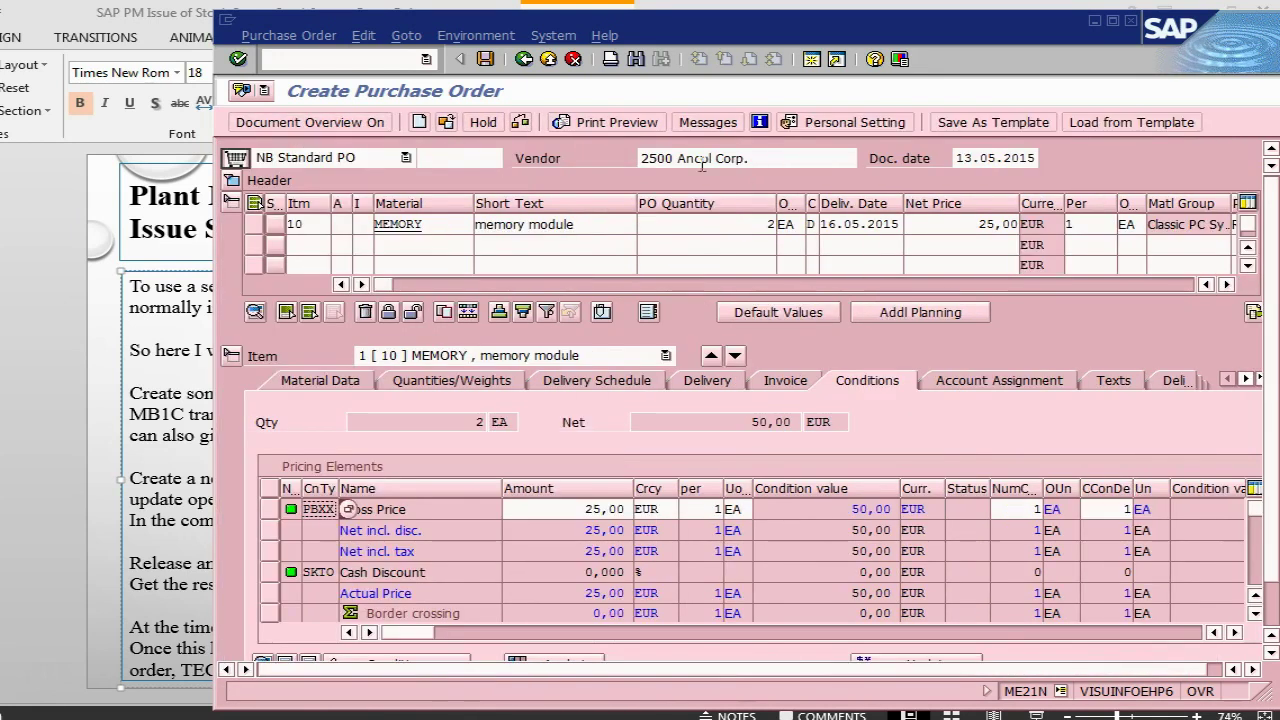
pyautogui.click(485, 60)
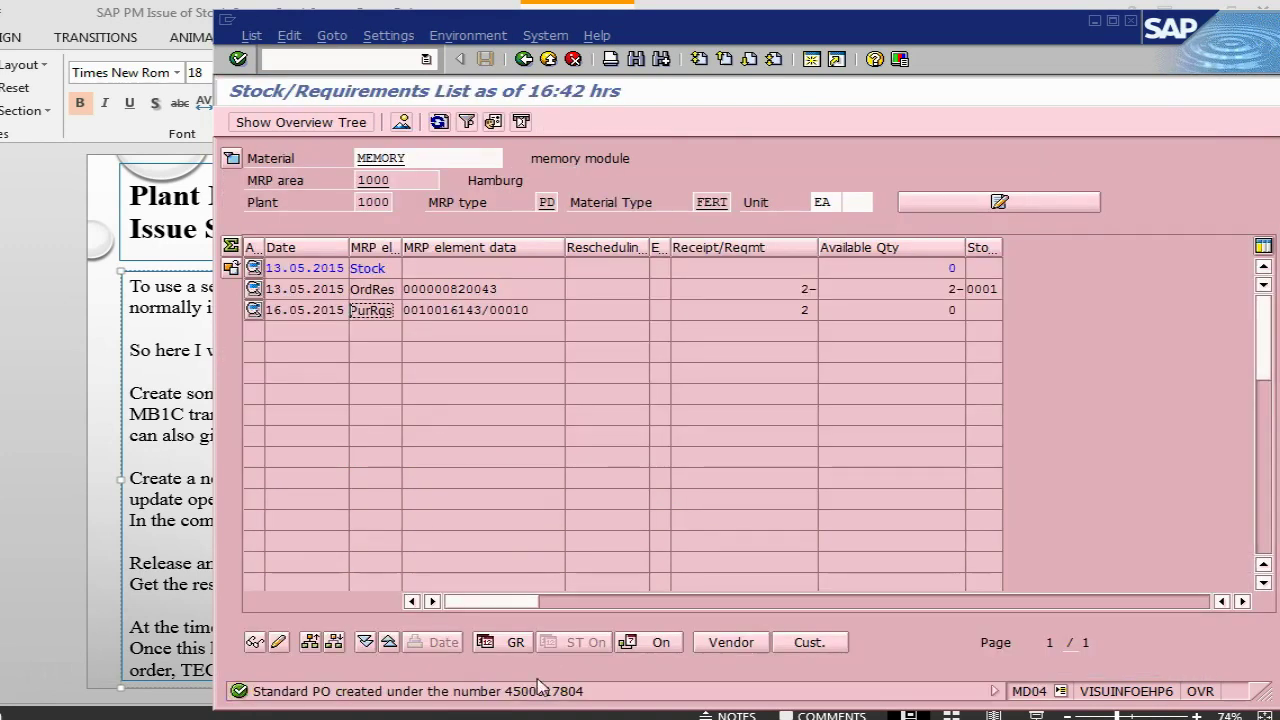
# Refresh MEMORY's stock list, select the new purchase order number, and return to the breakdown order
pyautogui.click(369, 61)
pyautogui.click(438, 121)
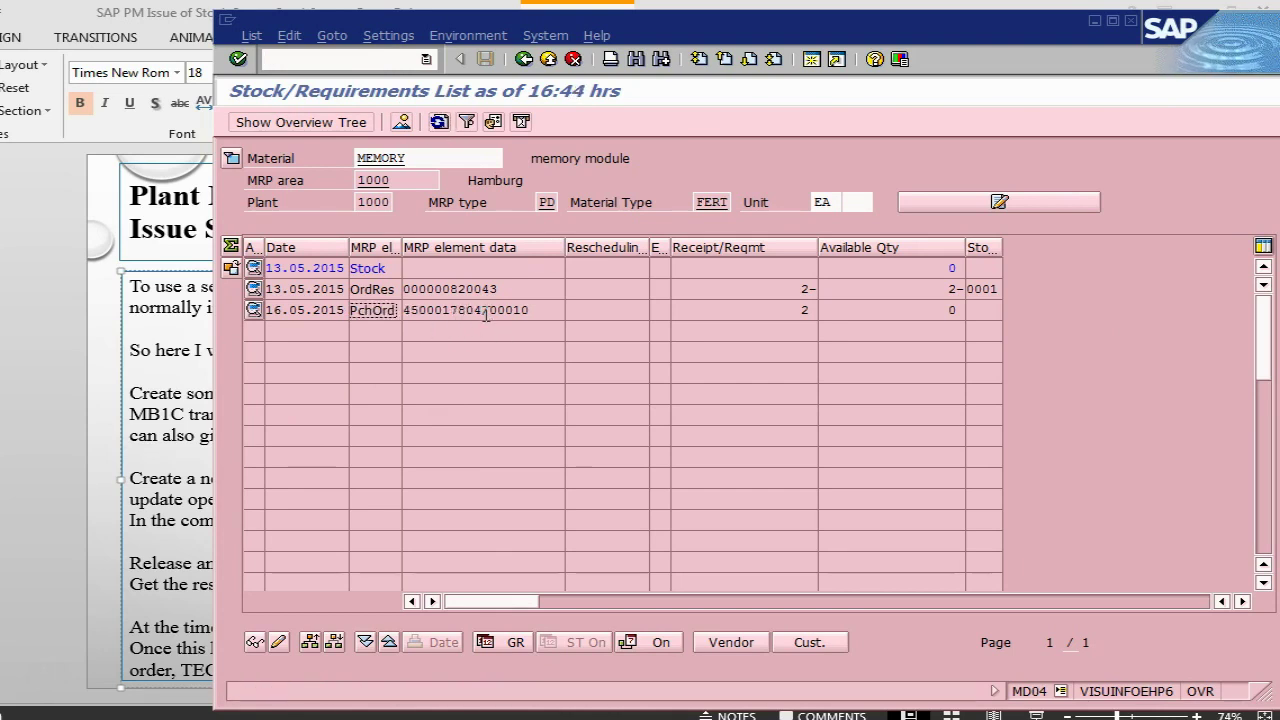
pyautogui.click(486, 315)
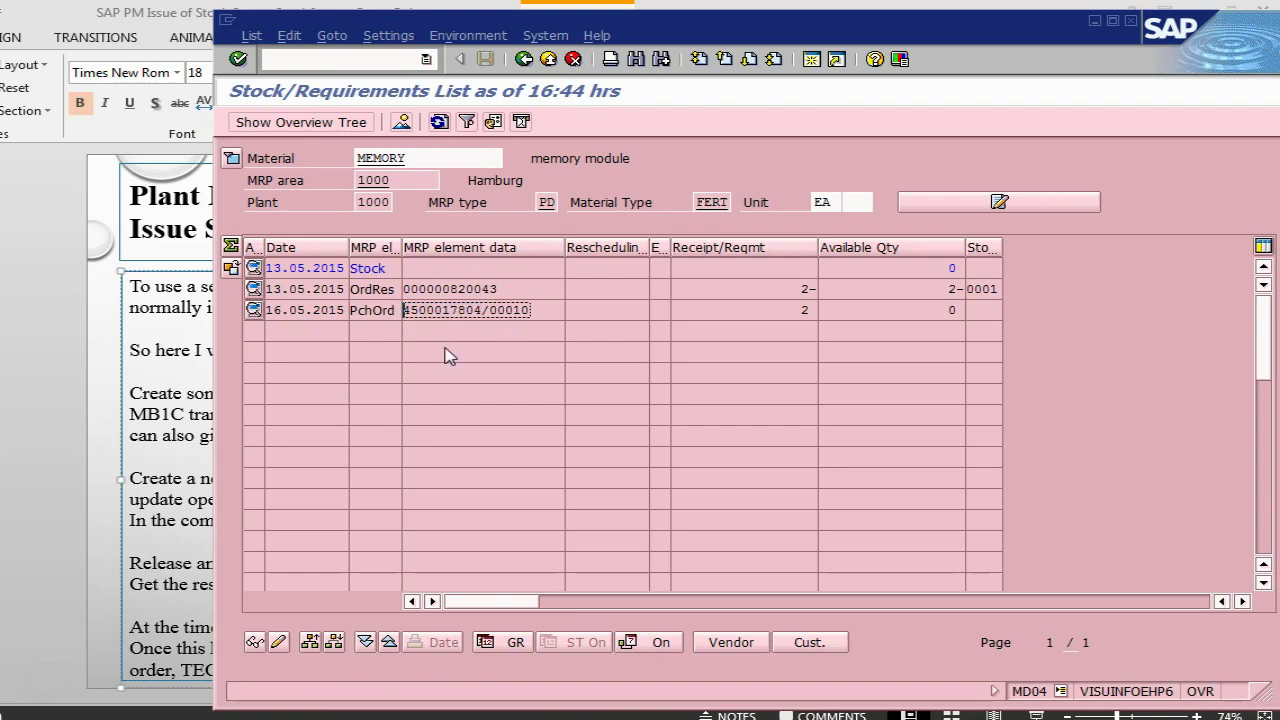
pyautogui.hotkey('alt', 'Tab')
pyautogui.hotkey('alt', 'Tab')
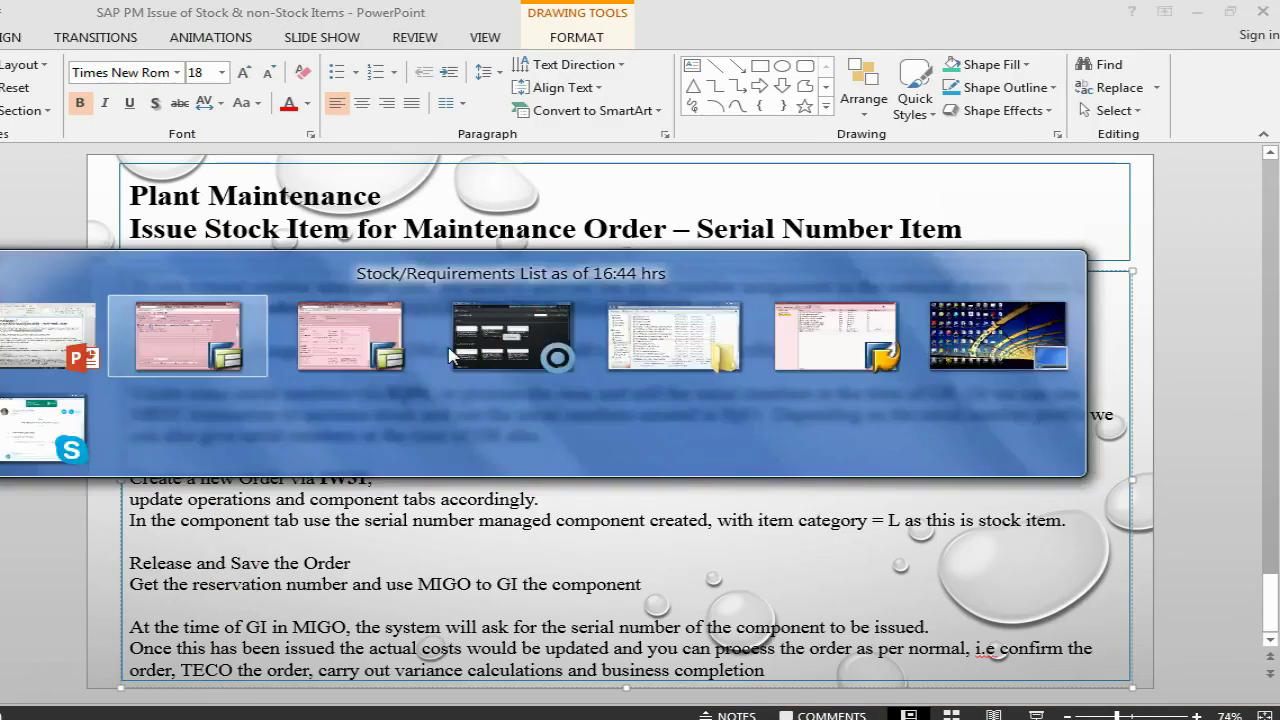
pyautogui.hotkey('alt', 'Tab')
pyautogui.press('Tab')
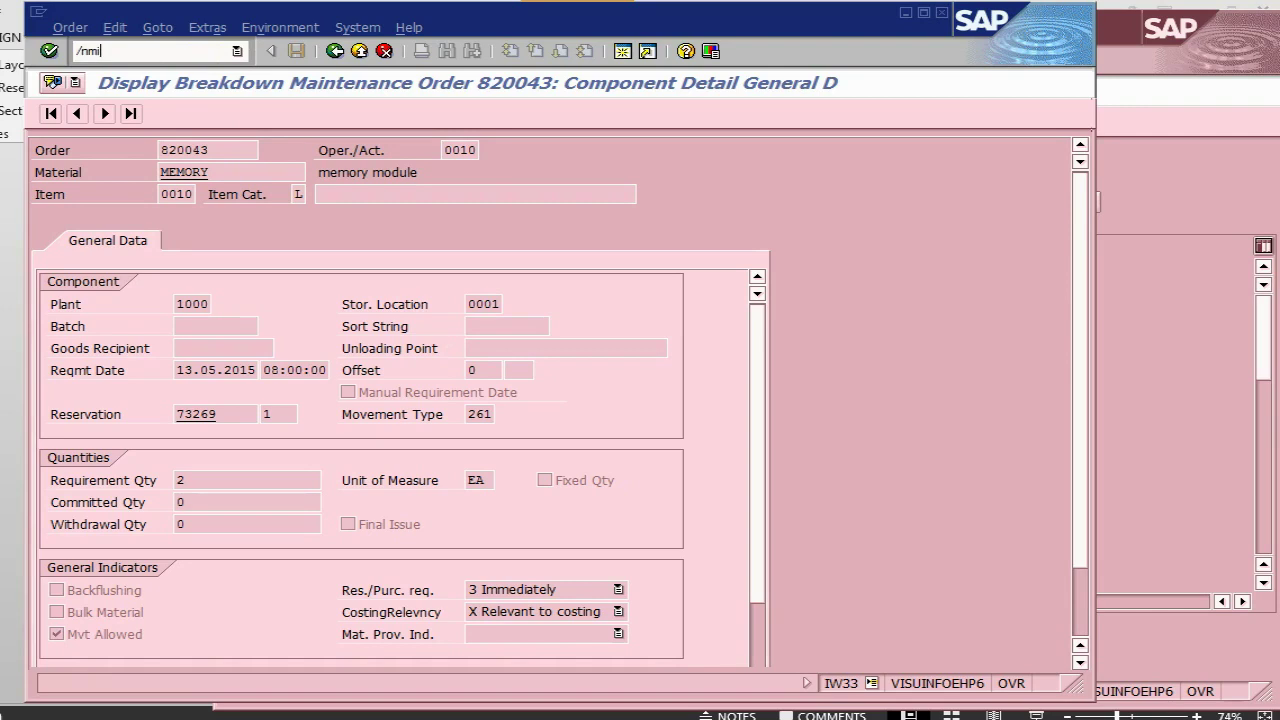
pyautogui.press('Return')
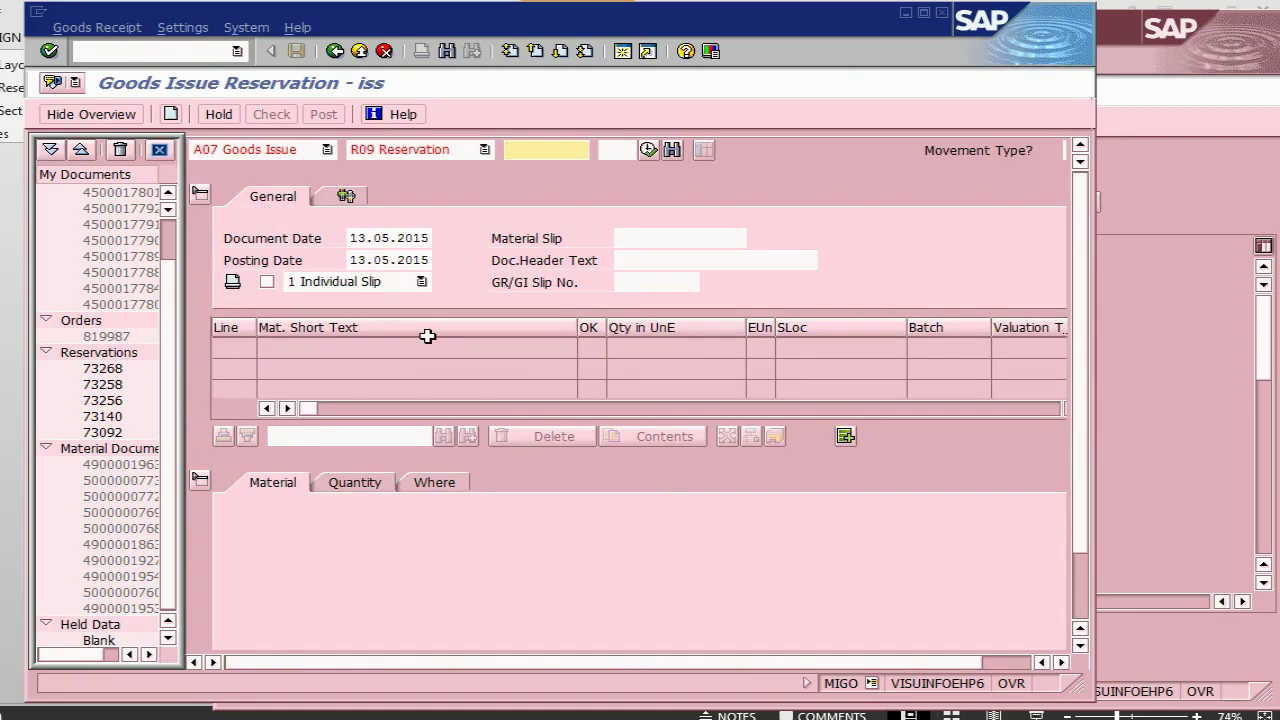
pyautogui.click(330, 149)
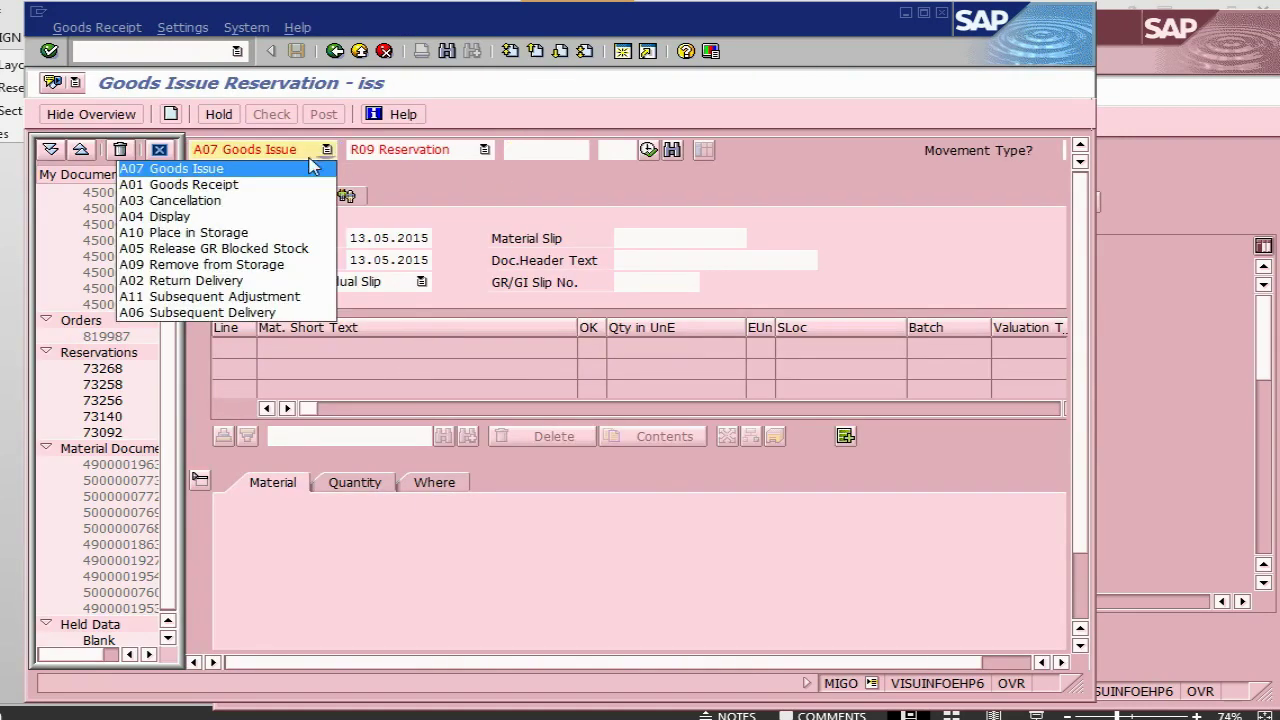
pyautogui.click(240, 180)
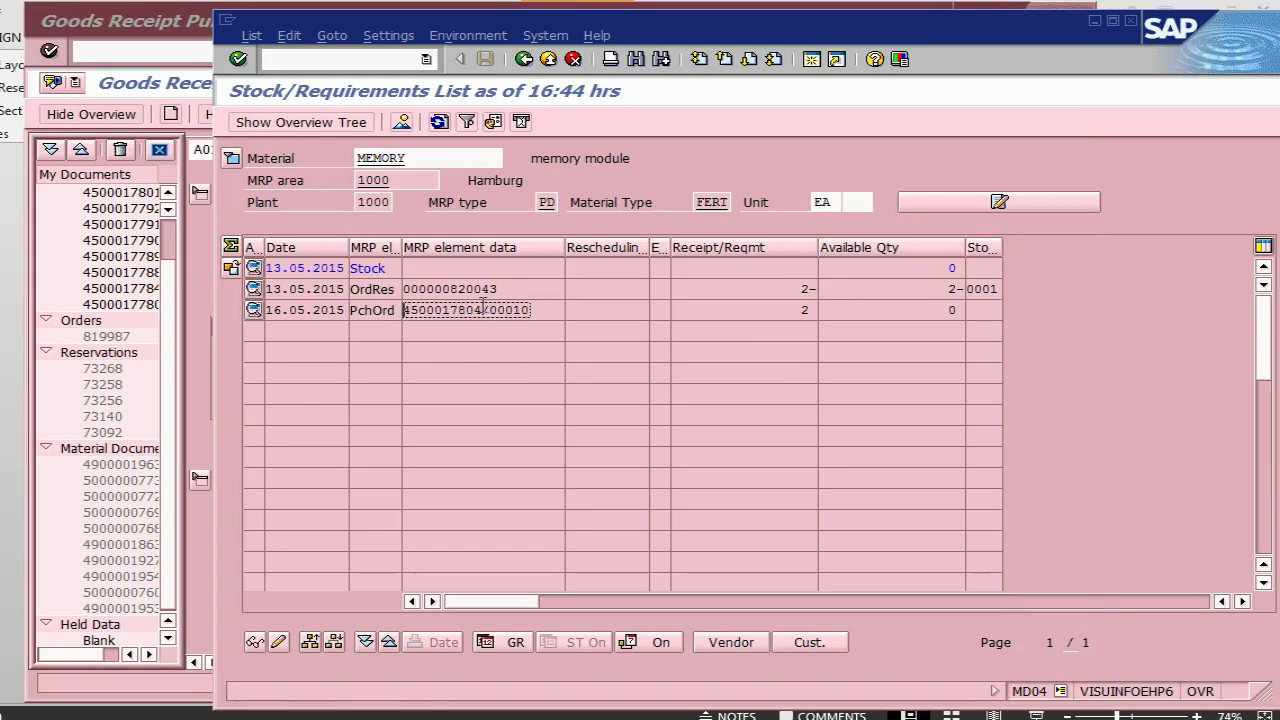
pyautogui.hotkey('alt', 'Tab')
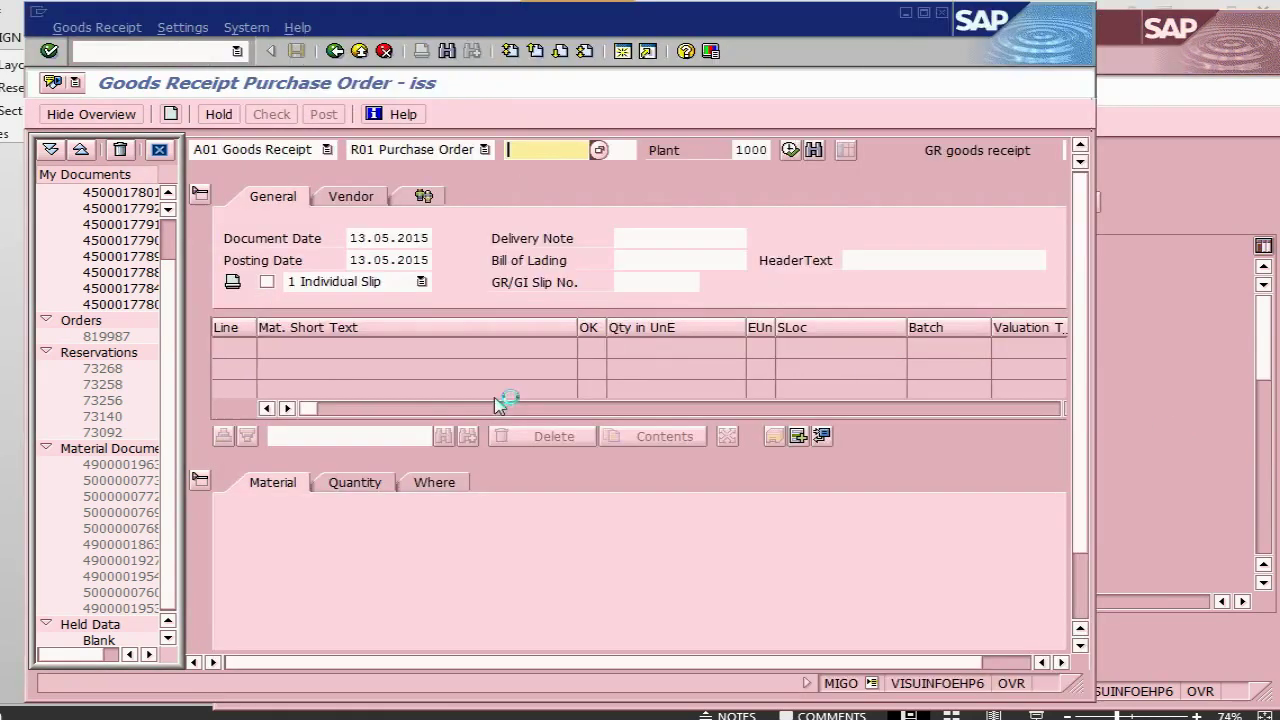
pyautogui.click(530, 150)
pyautogui.hotkey('ctrl', 'v')
pyautogui.press('Return')
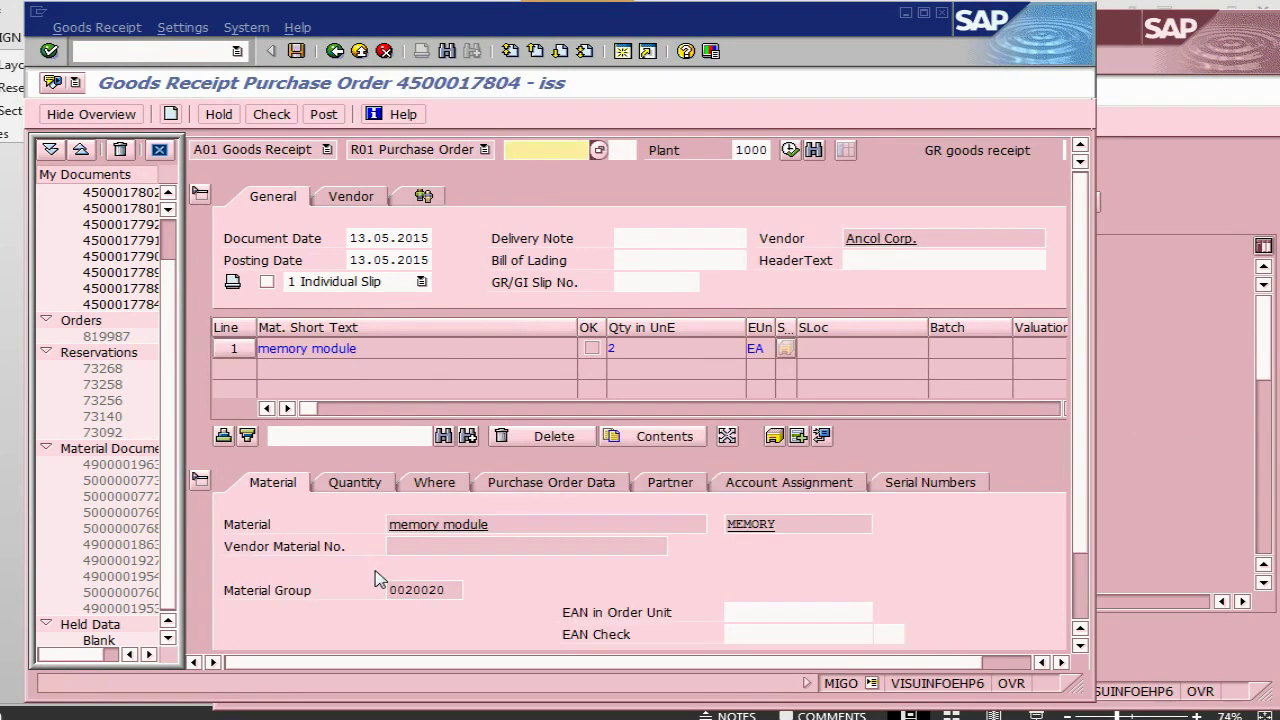
pyautogui.click(345, 485)
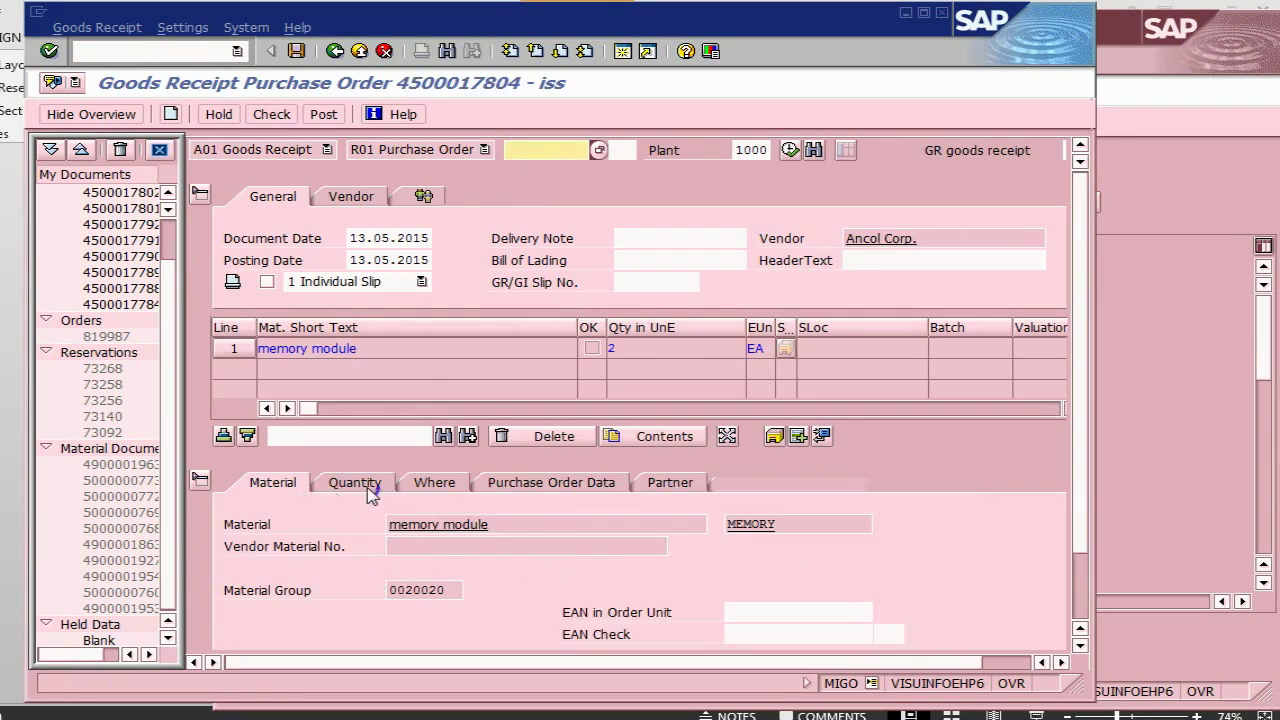
pyautogui.click(429, 485)
pyautogui.click(488, 590)
pyautogui.write('00')
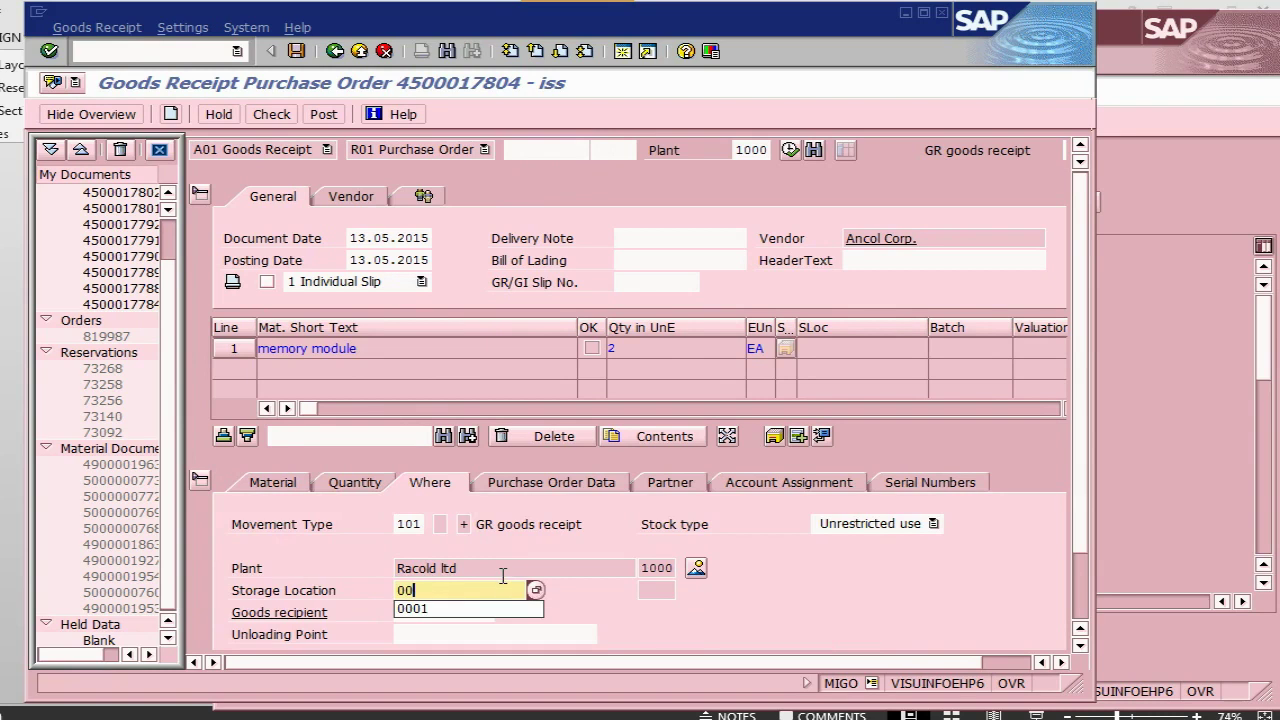
pyautogui.write('0')
pyautogui.click(505, 609)
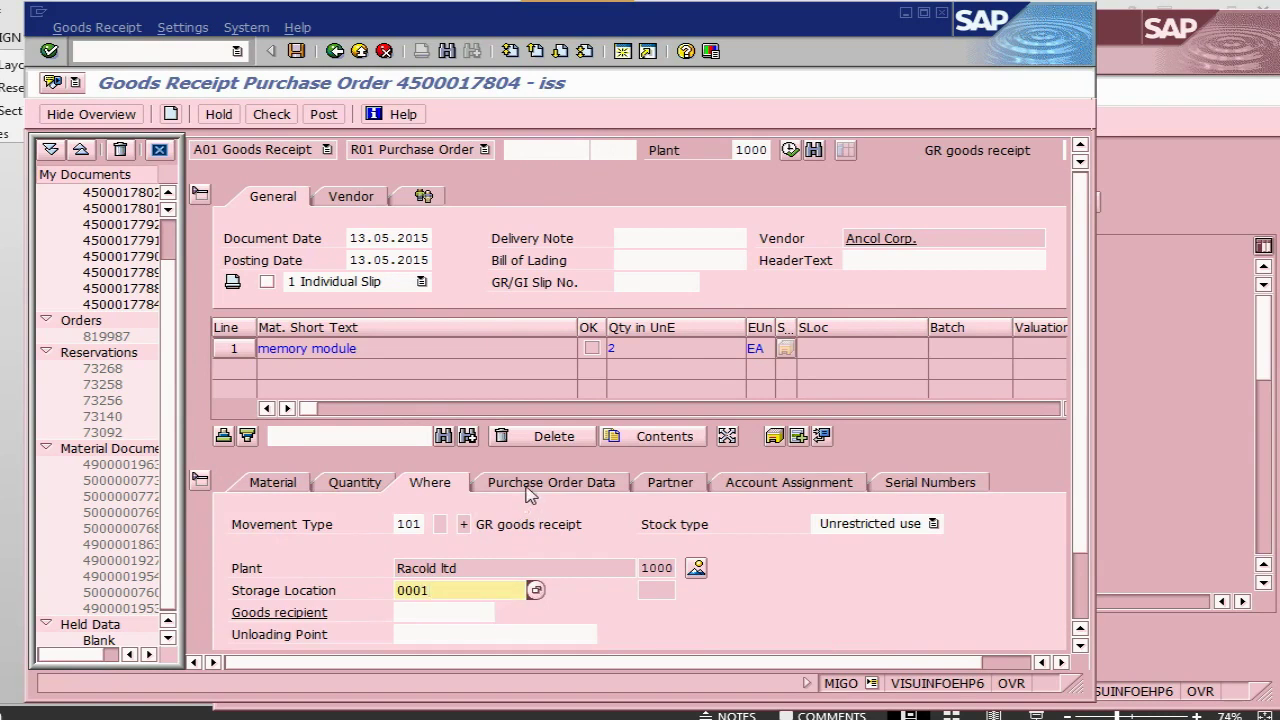
# Review the item's PO data, partner and account assignment tabs, then open its serial numbers
pyautogui.click(531, 488)
pyautogui.click(676, 487)
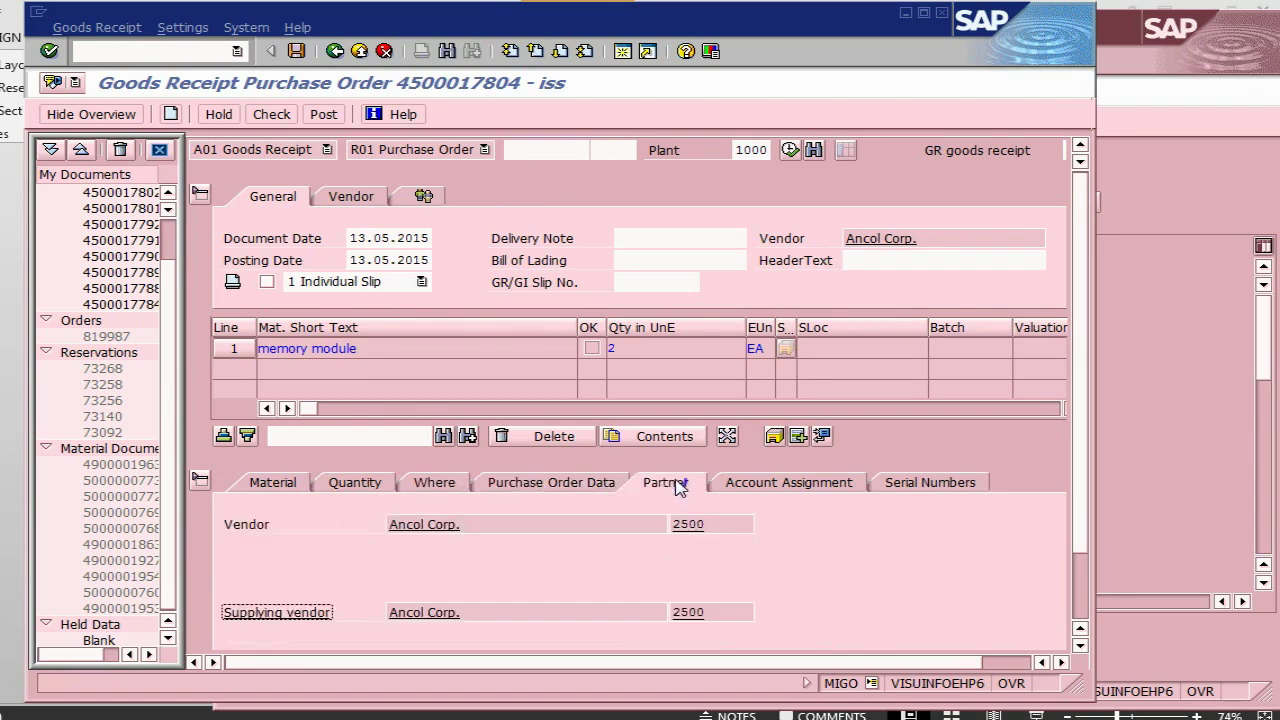
pyautogui.click(759, 486)
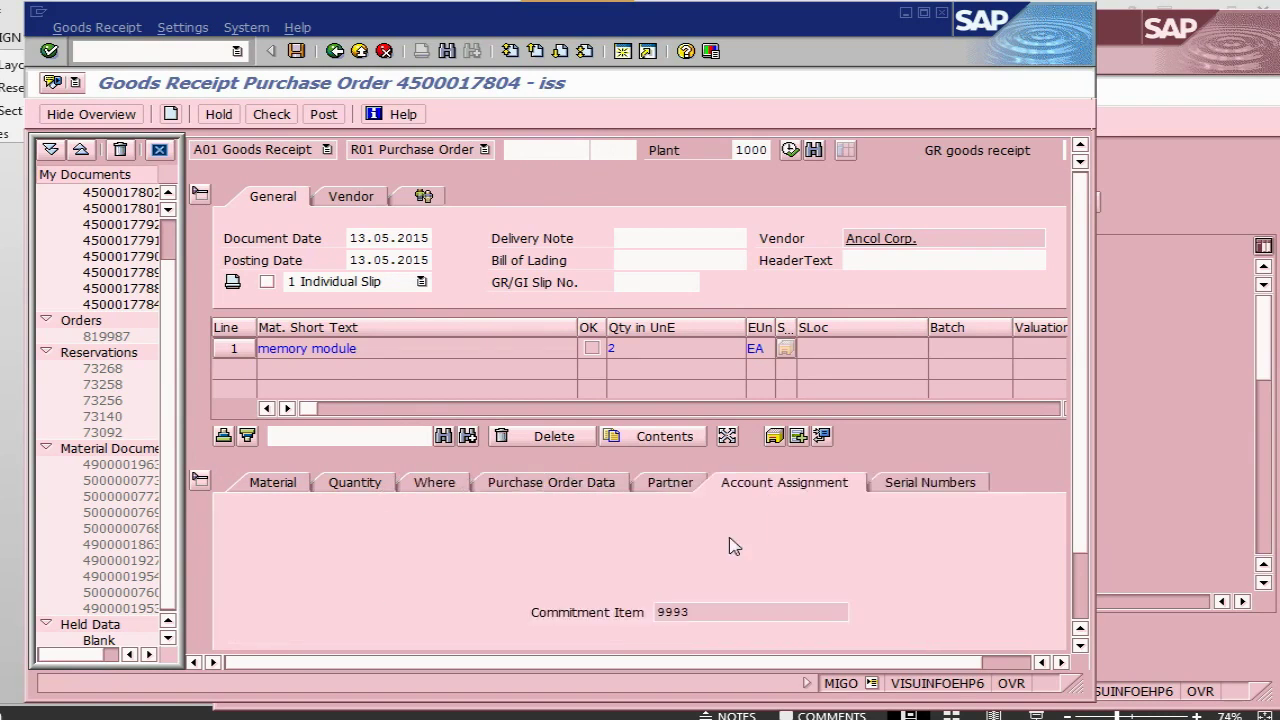
pyautogui.click(921, 482)
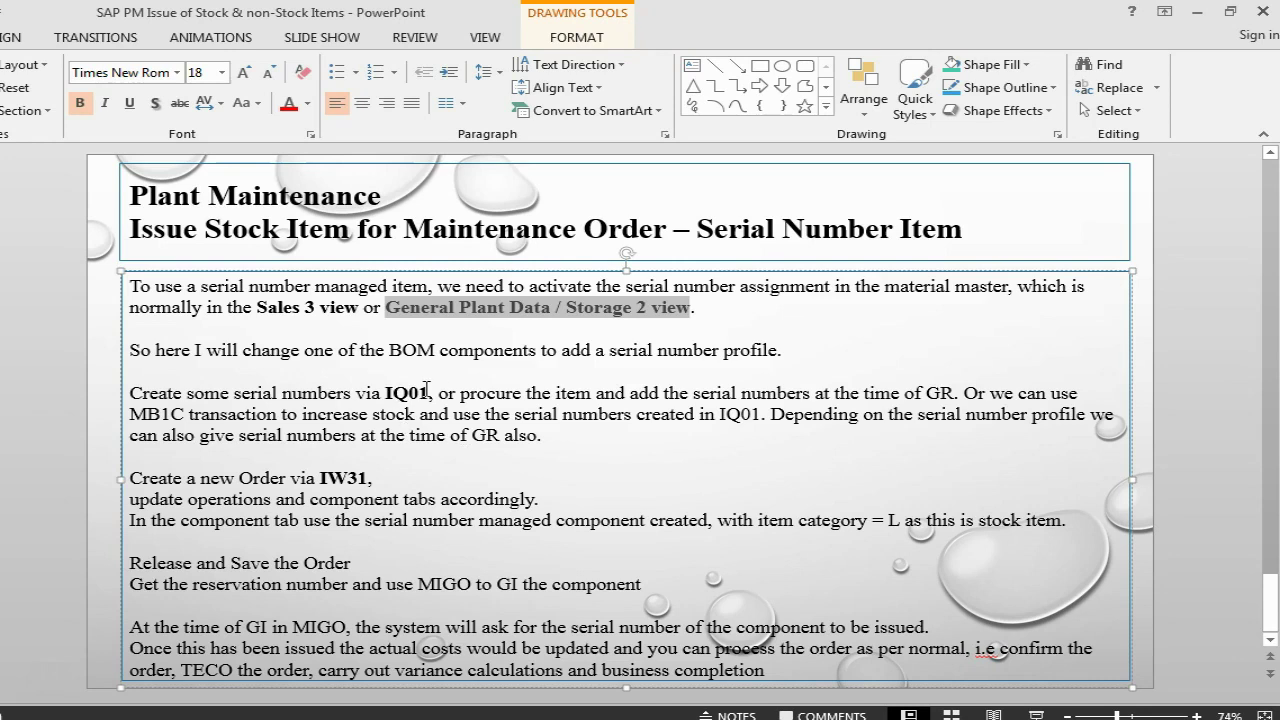
# Highlight 'IQ01' in the PowerPoint serial-number notes and return to the MIGO screen
pyautogui.moveTo(431, 393); pyautogui.dragTo(380, 396)
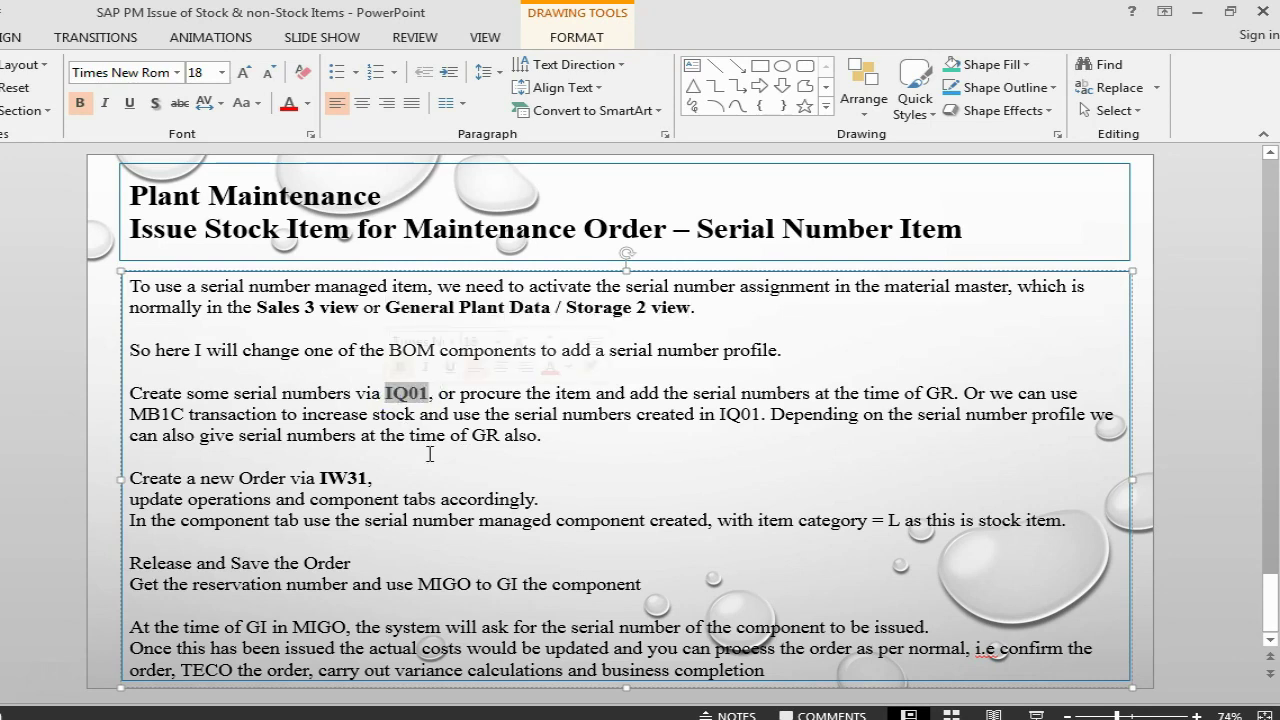
pyautogui.hotkey('alt', 'Tab')
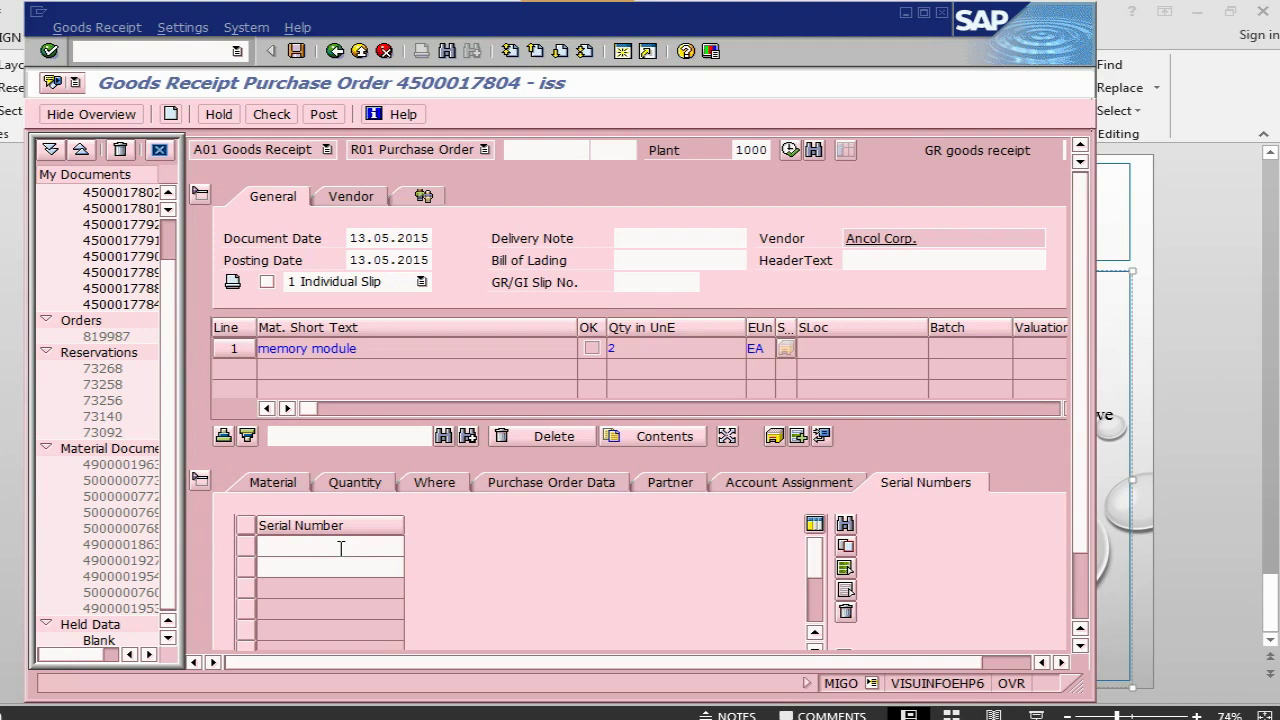
# Enter serial numbers SERIAL155 and SERIAL179 for the two memory modules
pyautogui.click(311, 545)
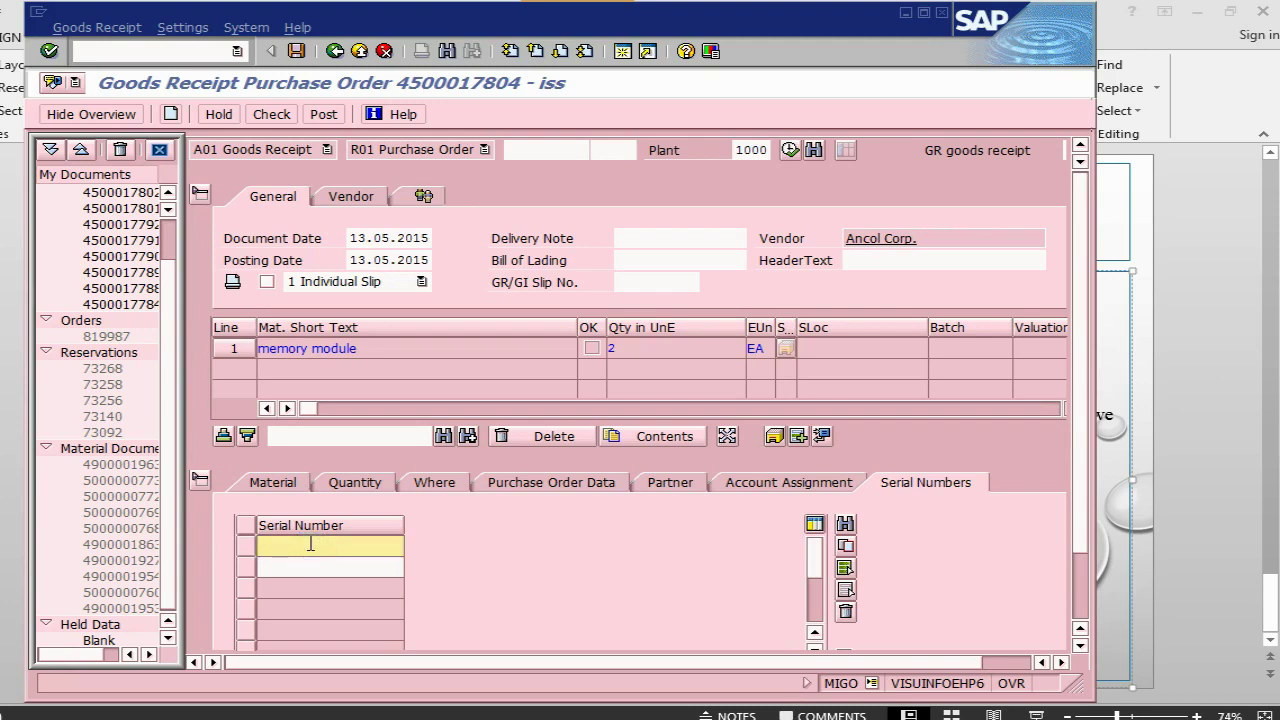
pyautogui.write('Serial1')
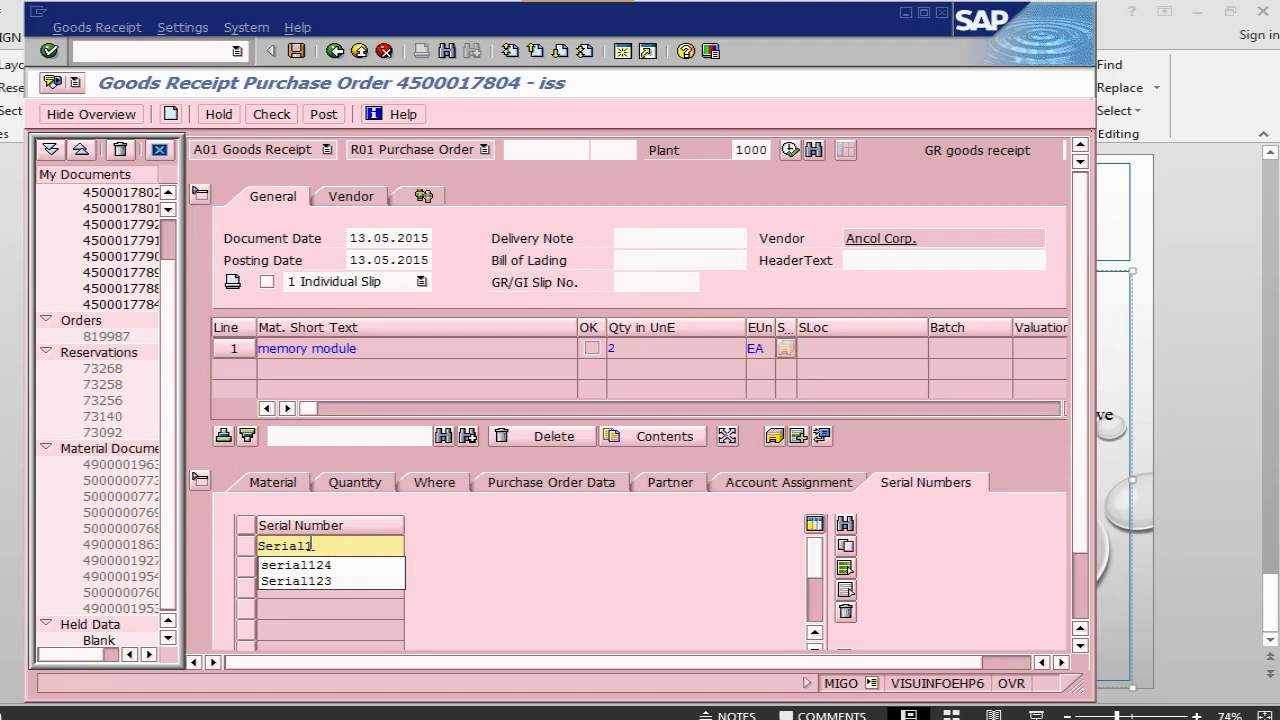
pyautogui.write('55')
pyautogui.press('Return')
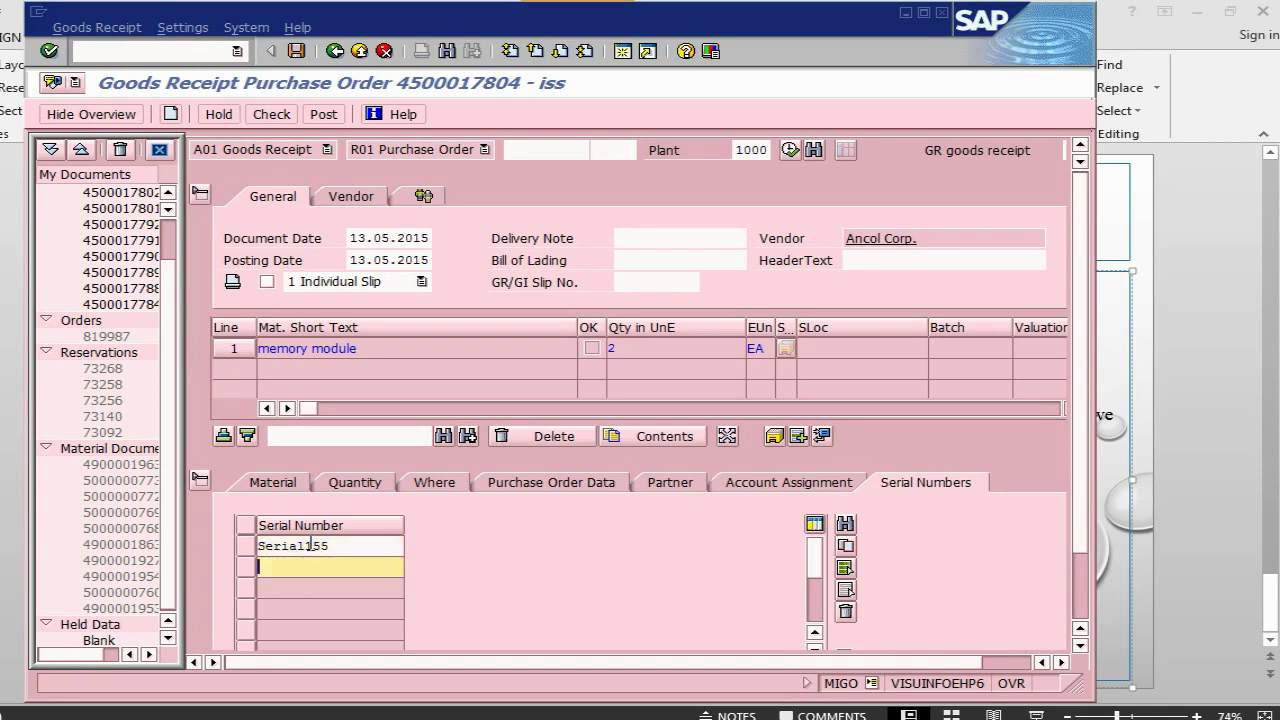
pyautogui.write('serial')
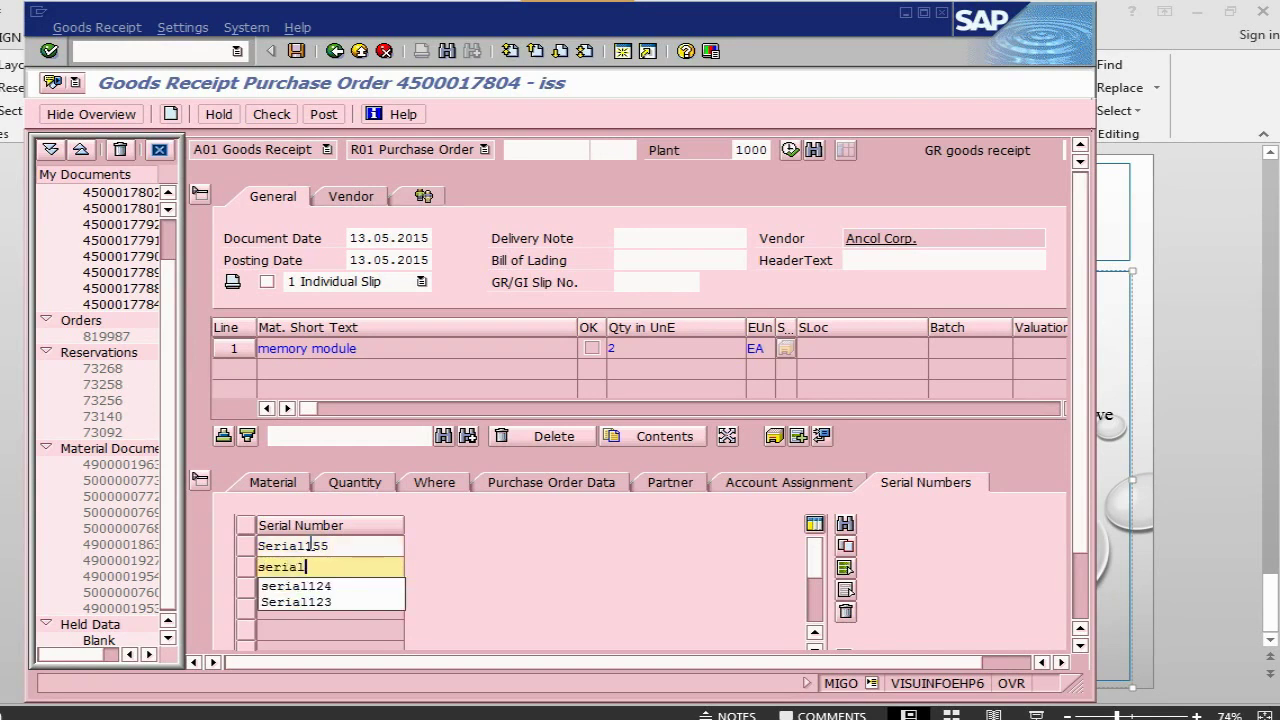
pyautogui.write('179')
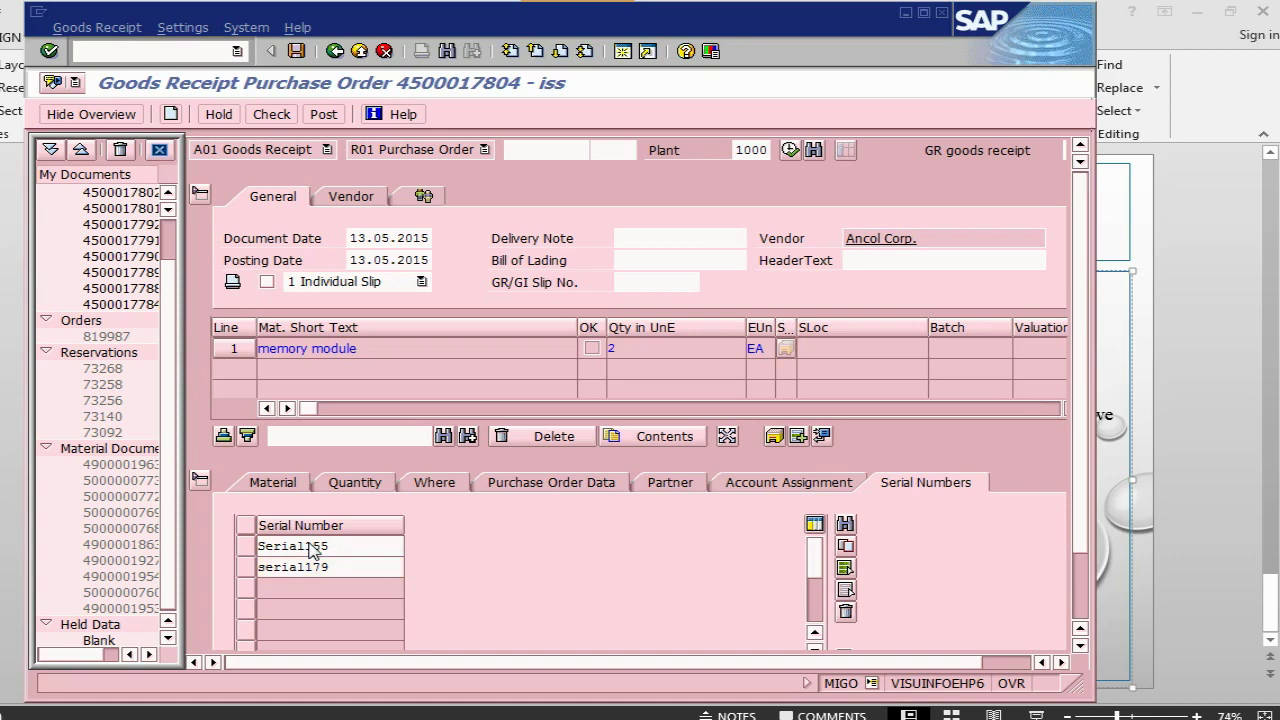
pyautogui.press('Return')
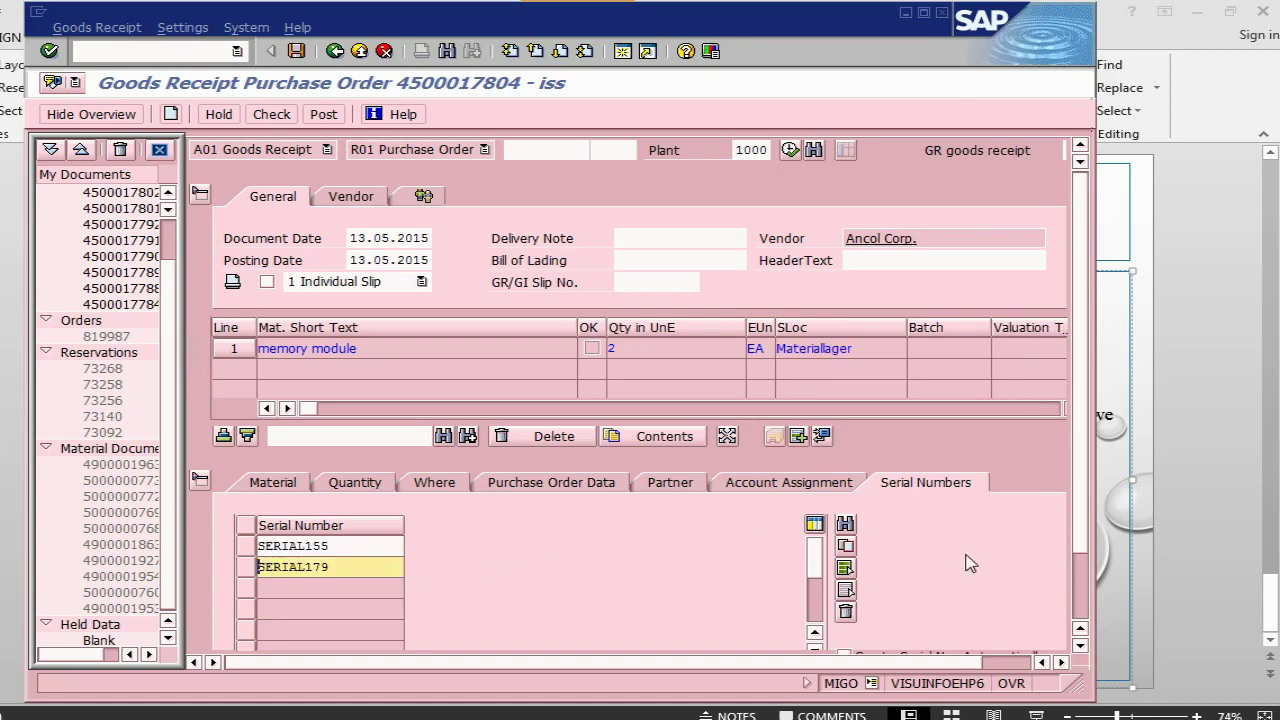
pyautogui.moveTo(1084, 544); pyautogui.dragTo(1090, 612)
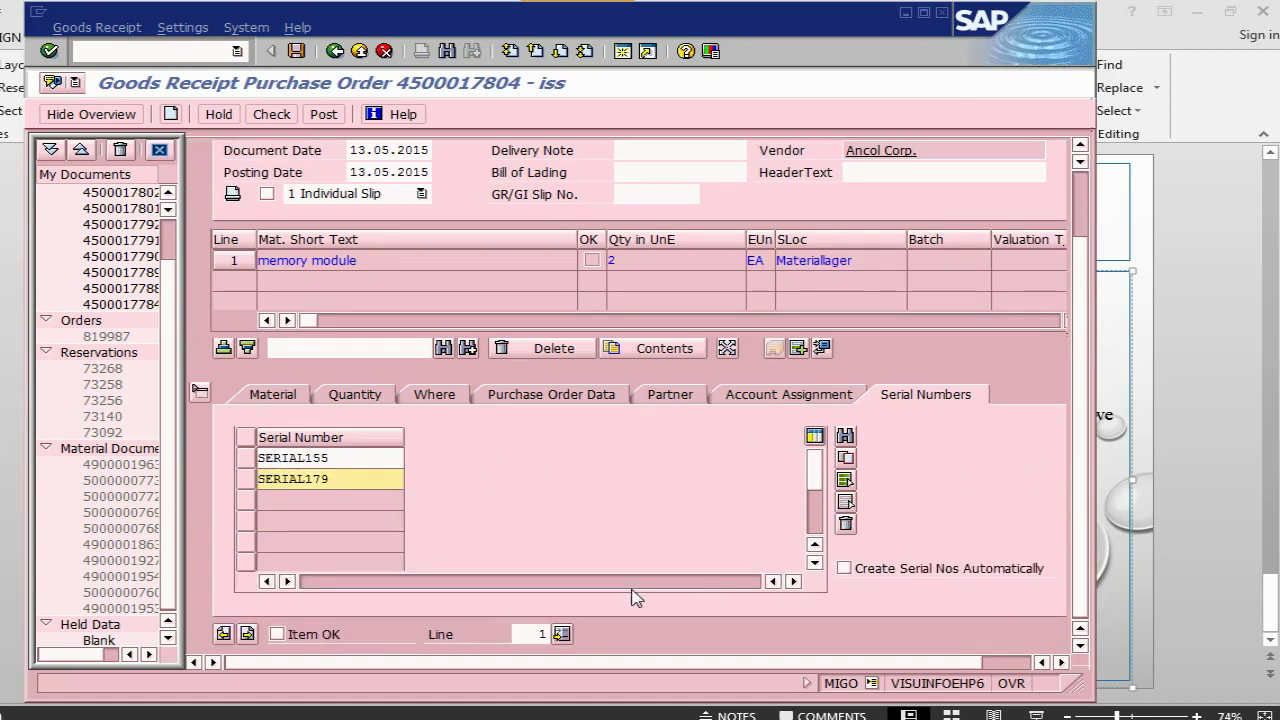
pyautogui.click(290, 636)
pyautogui.click(327, 117)
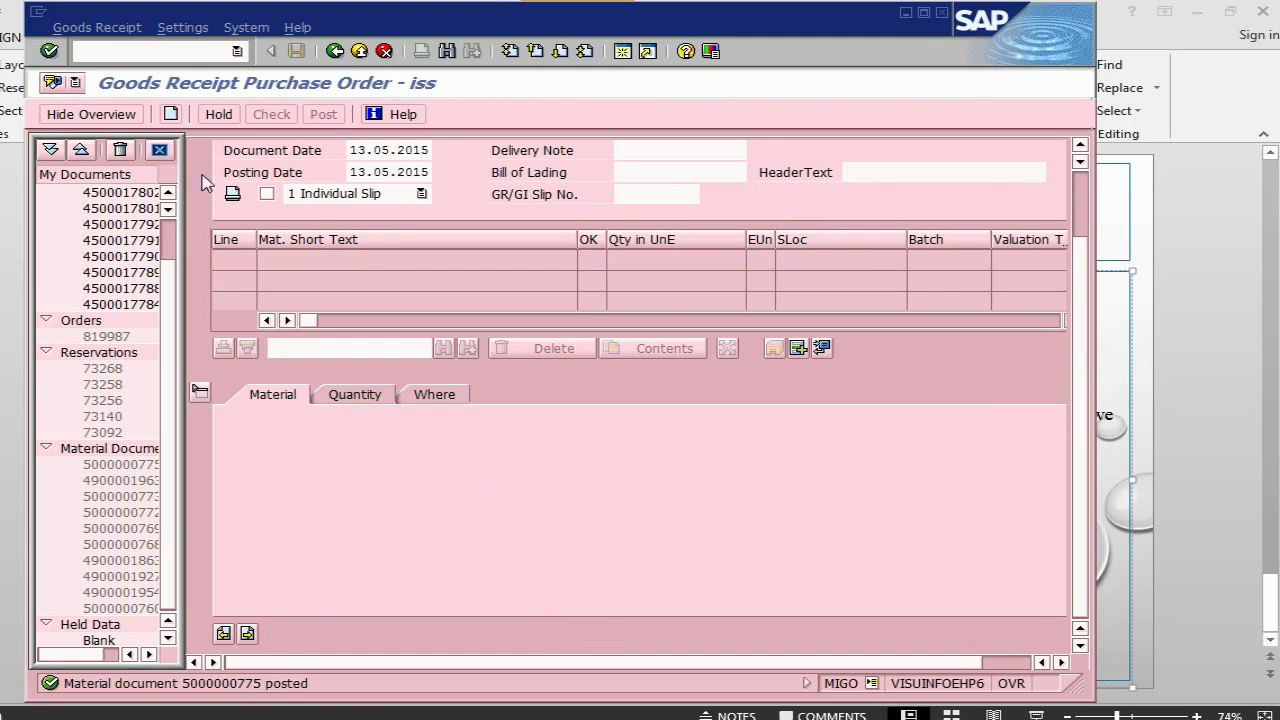
pyautogui.click(138, 54)
pyautogui.write('/nmmbe')
# Run MMBE for MEMORY and check serials SERIAL155 and SERIAL179 held in storage location 0001
pyautogui.press('Return')
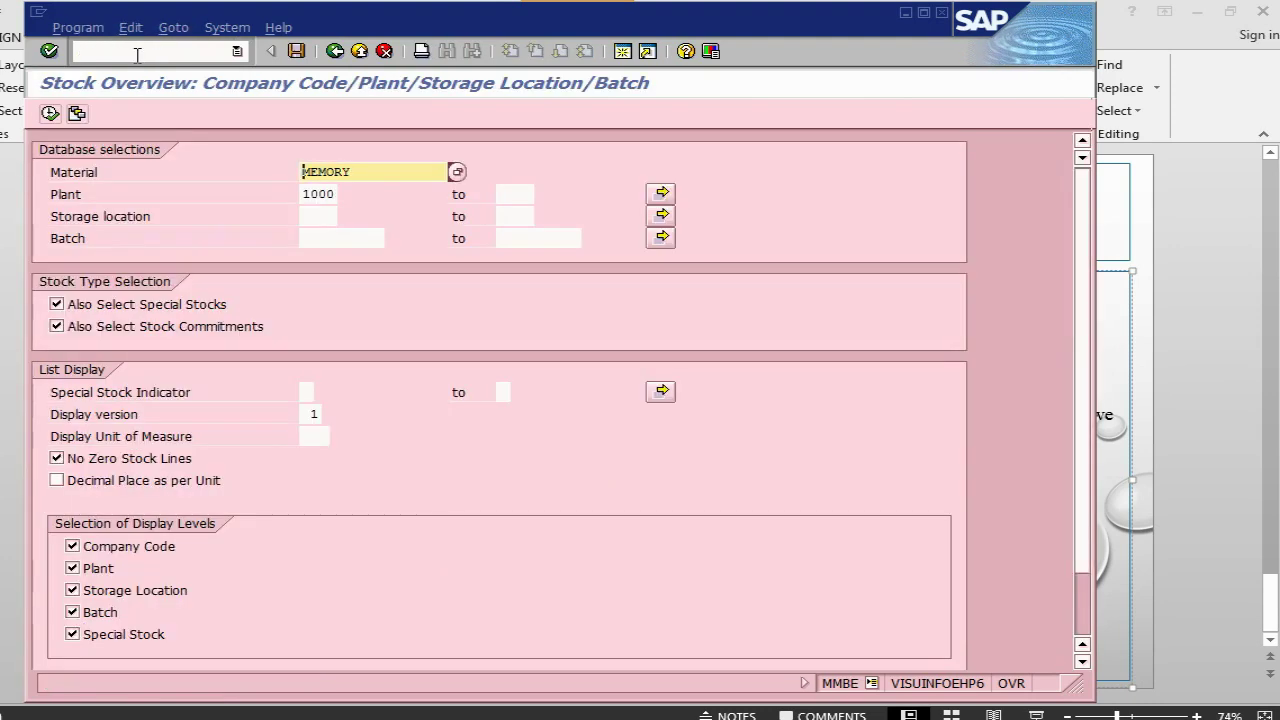
pyautogui.click(49, 113)
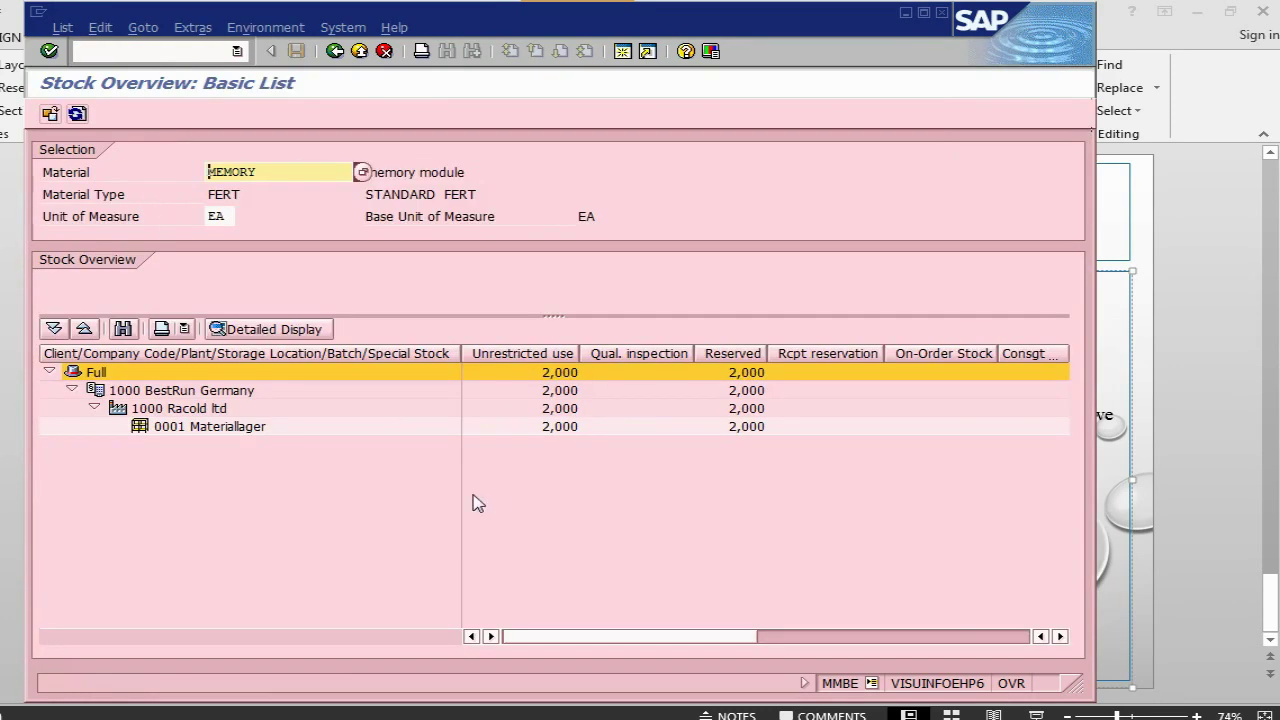
pyautogui.click(558, 427)
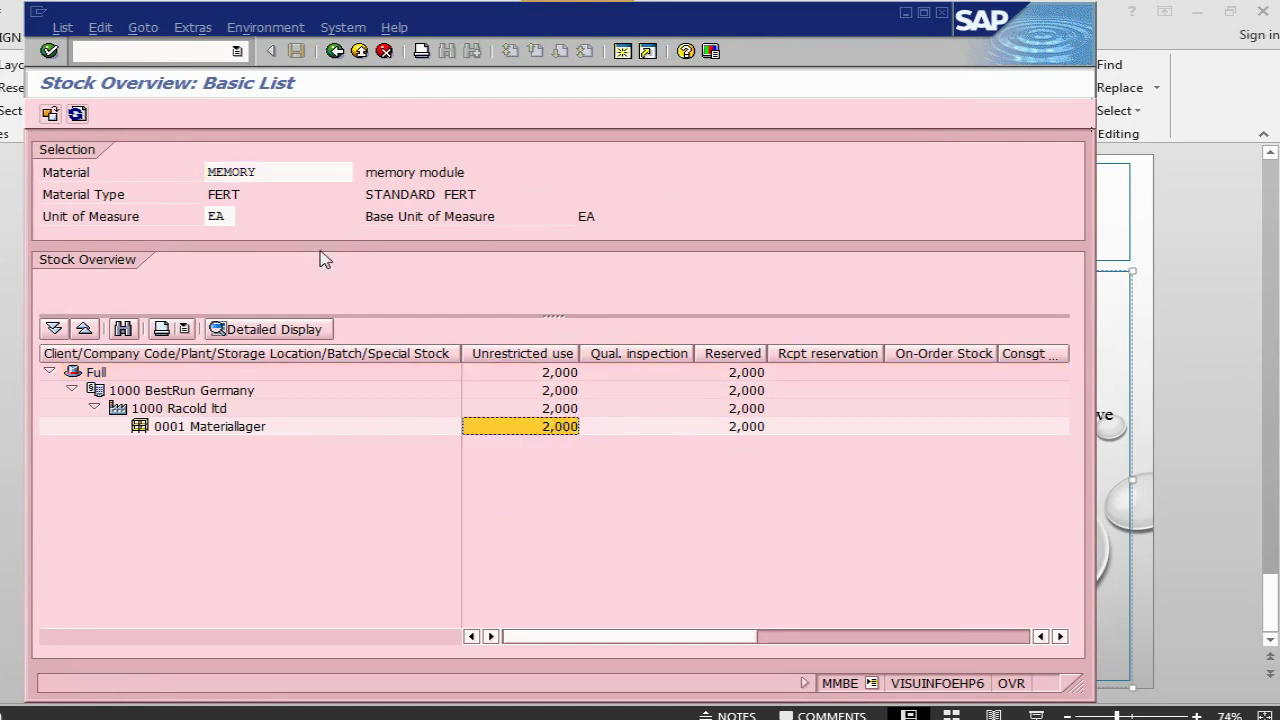
pyautogui.click(236, 30)
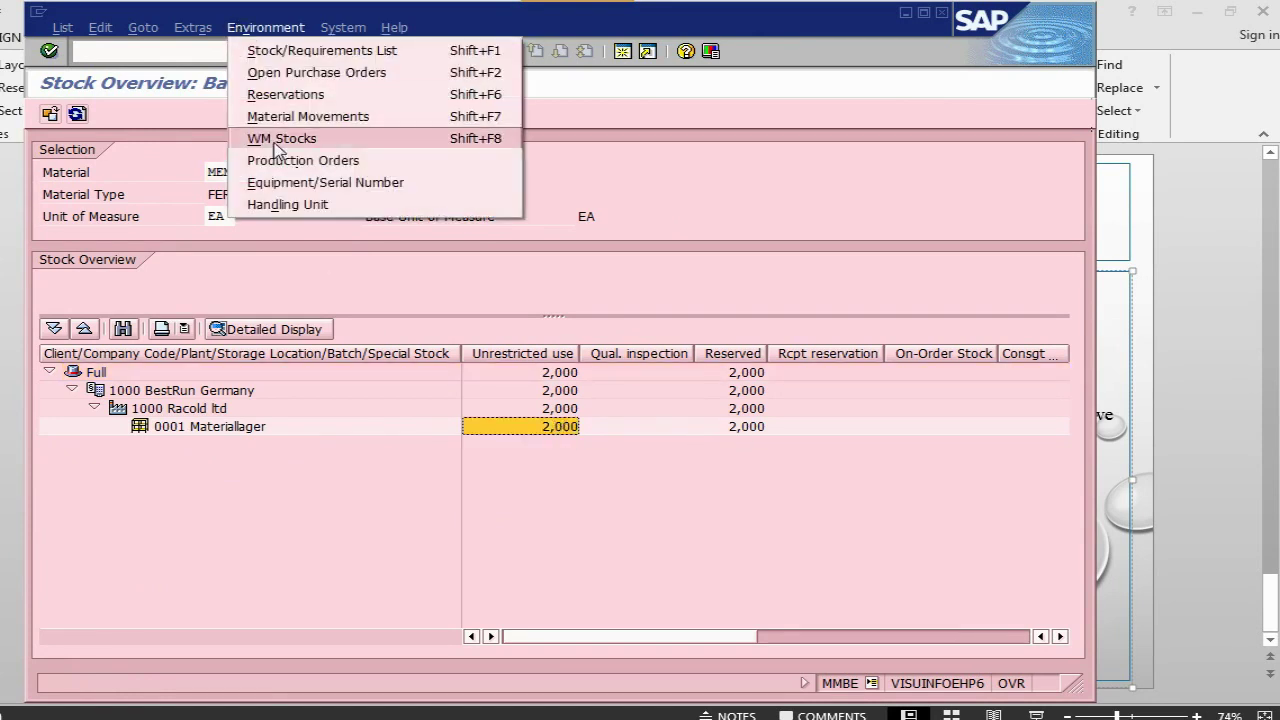
pyautogui.click(296, 190)
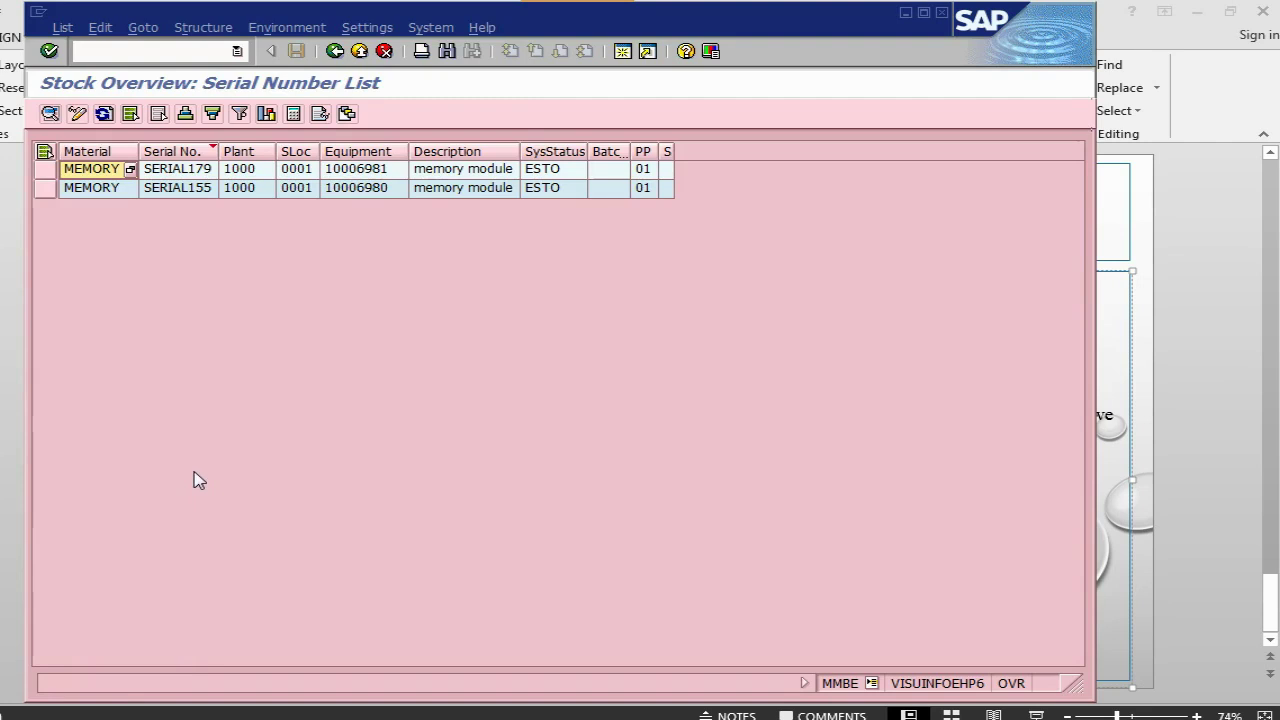
pyautogui.click(205, 172)
pyautogui.click(207, 188)
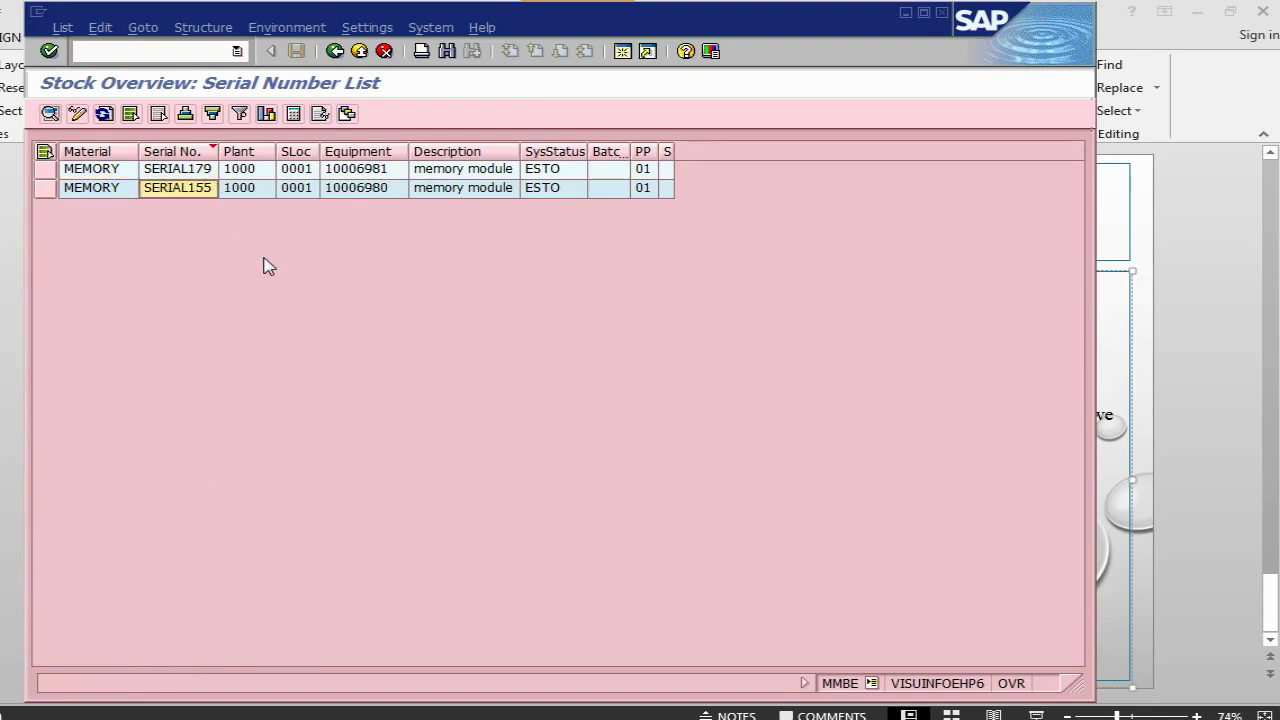
pyautogui.click(341, 56)
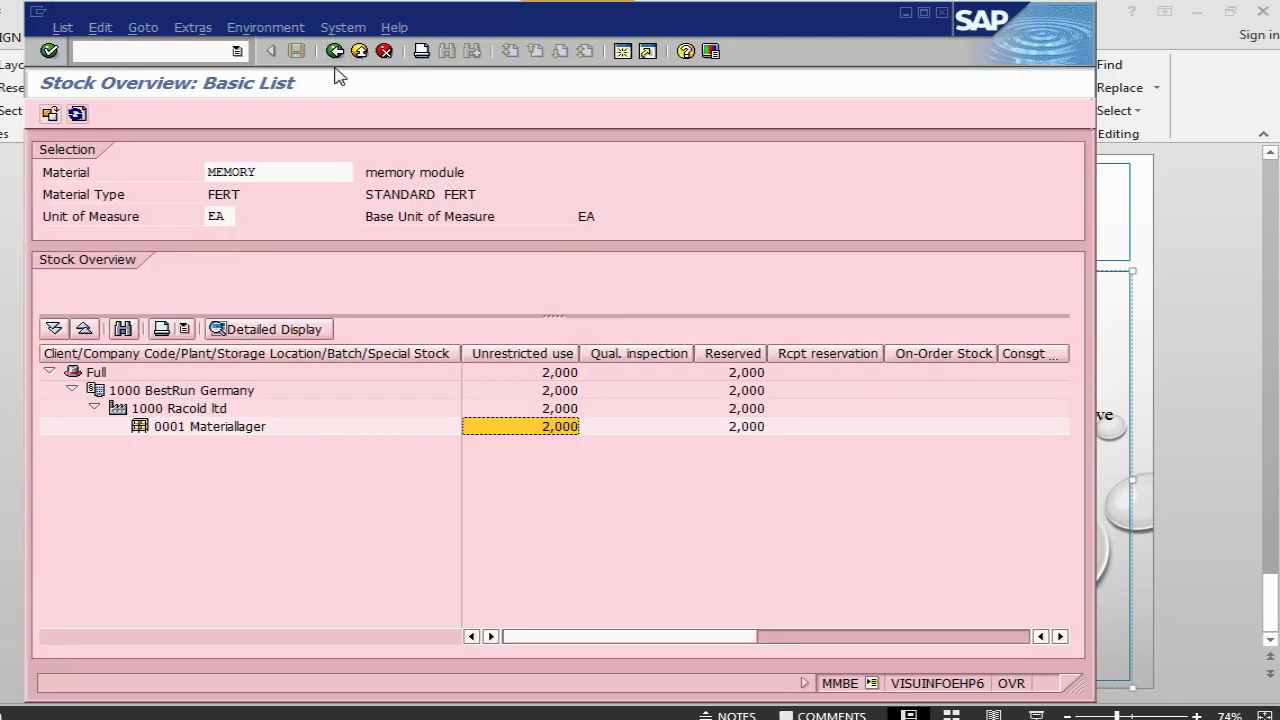
# Open breakdown order 820043 in display transaction IW33, with costs still at 0,00 EUR
pyautogui.hotkey('alt', 'Tab')
pyautogui.press('Tab')
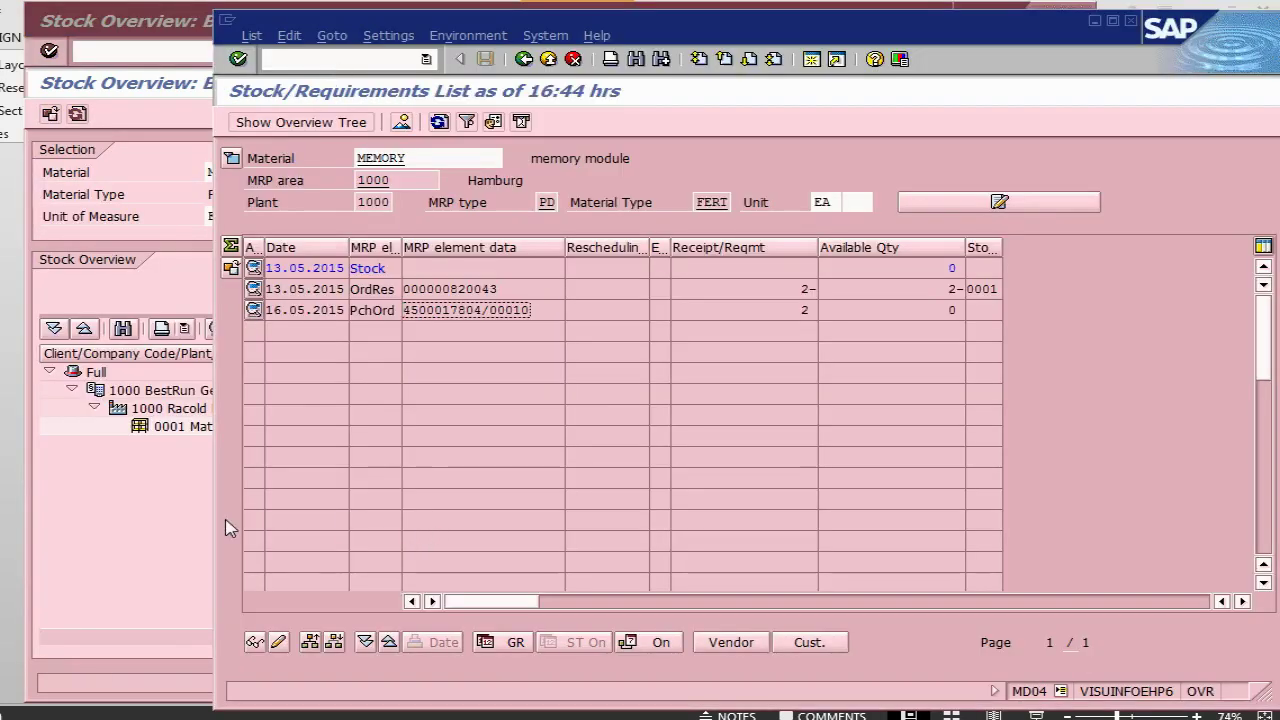
pyautogui.click(321, 60)
pyautogui.write('/niw33')
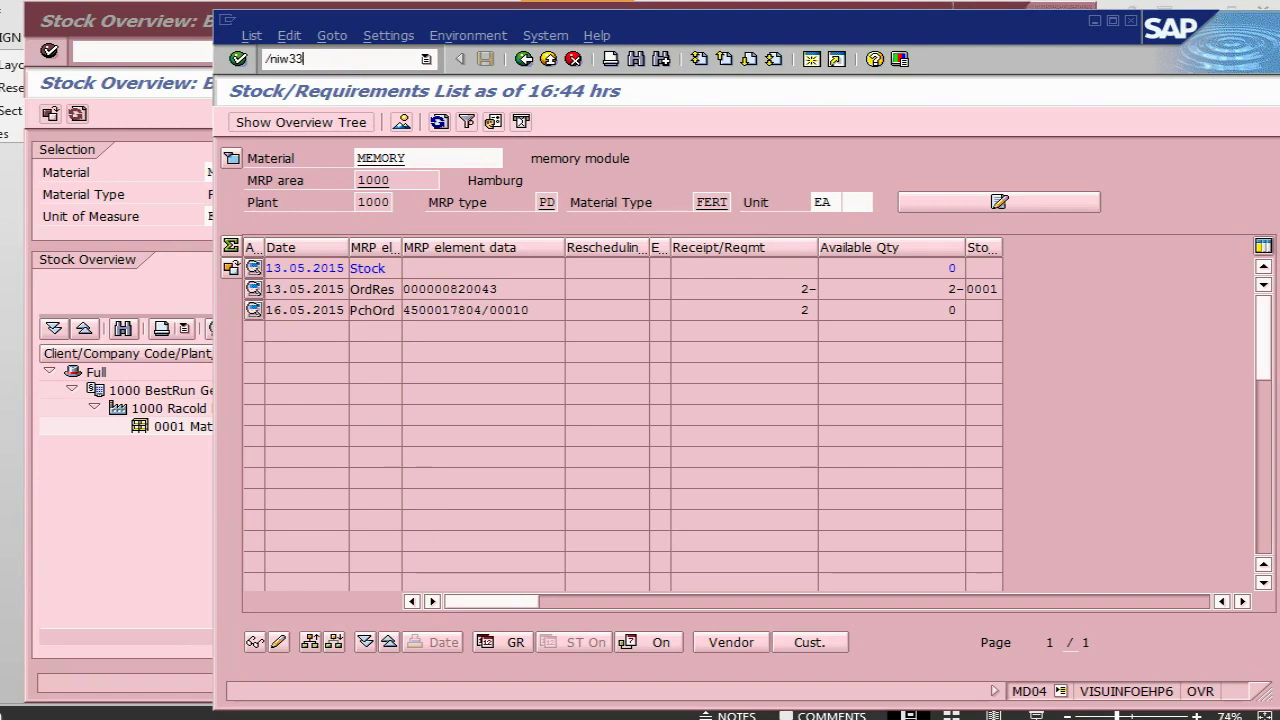
pyautogui.press('Return')
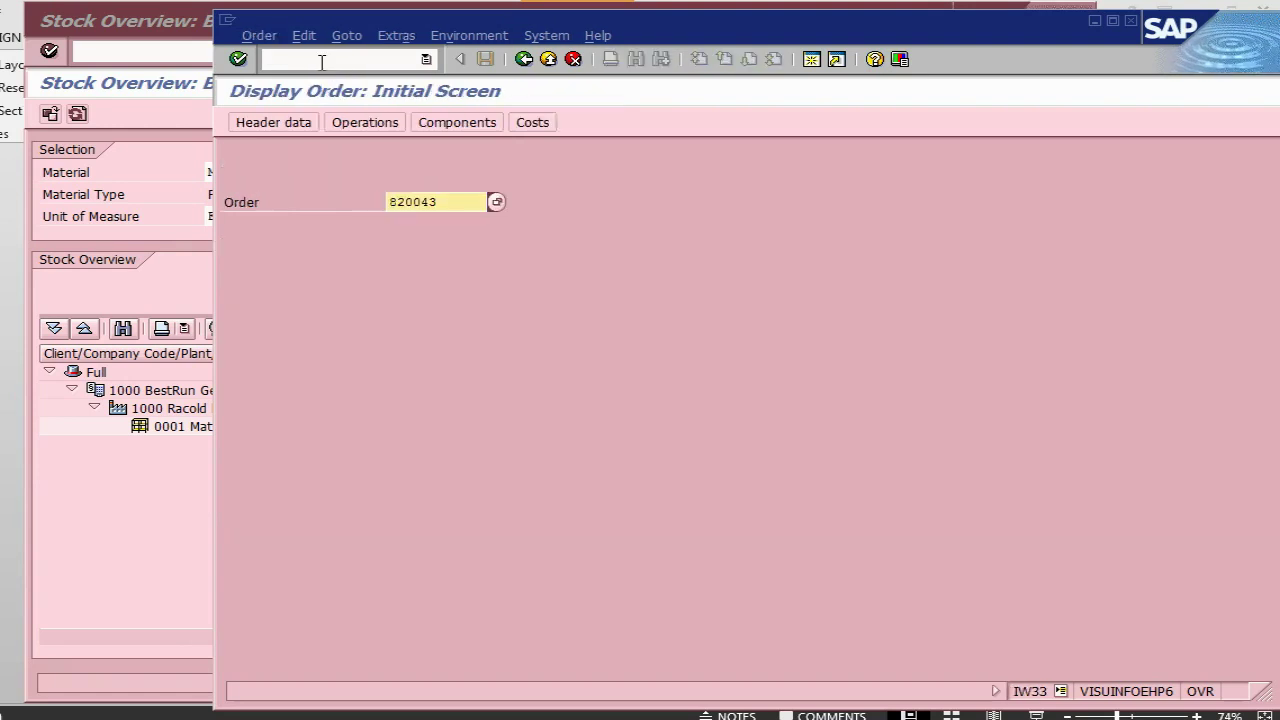
pyautogui.press('Return')
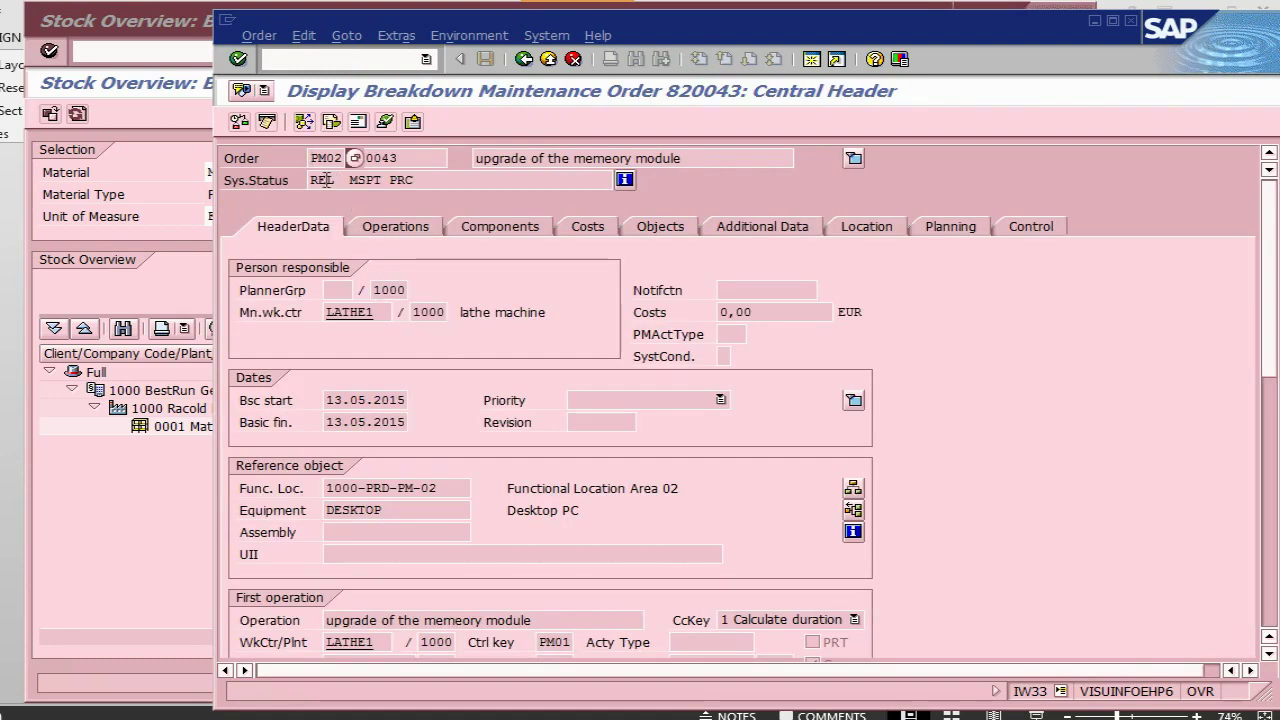
# Review the PowerPoint process notes and bring order 820043 back to the front
pyautogui.hotkey('alt', 'Tab')
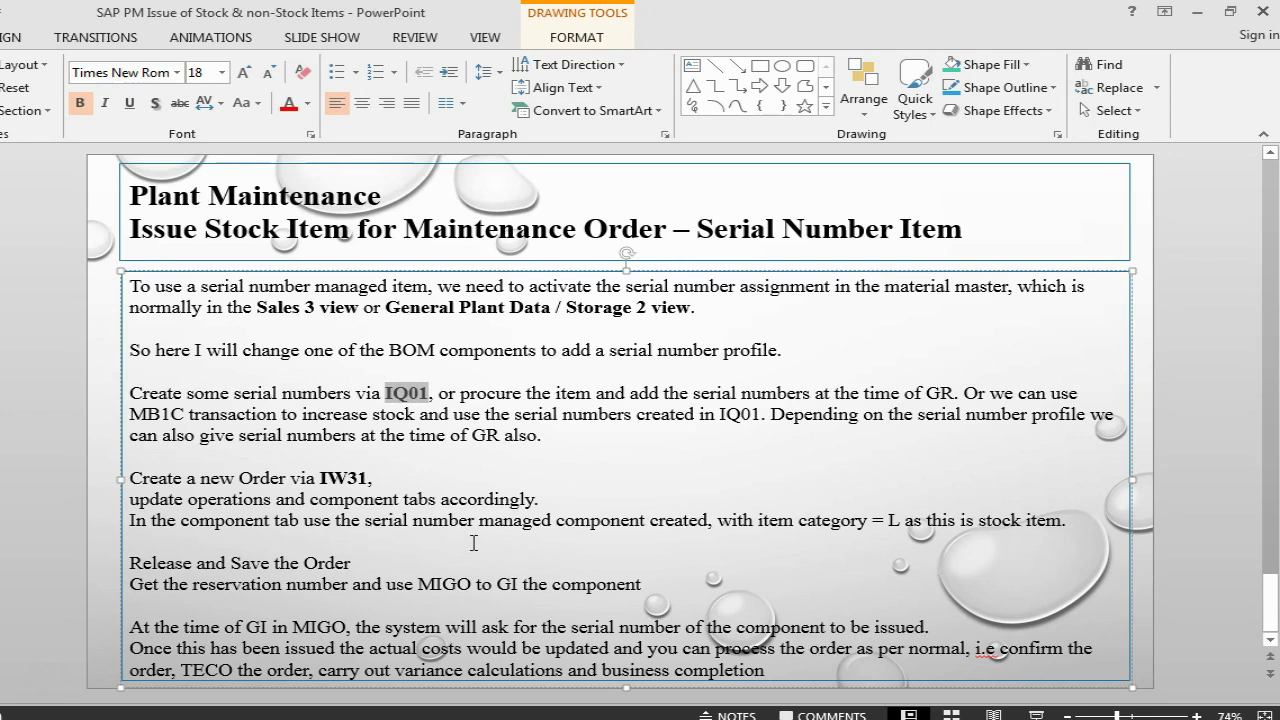
pyautogui.hotkey('alt', 'Tab')
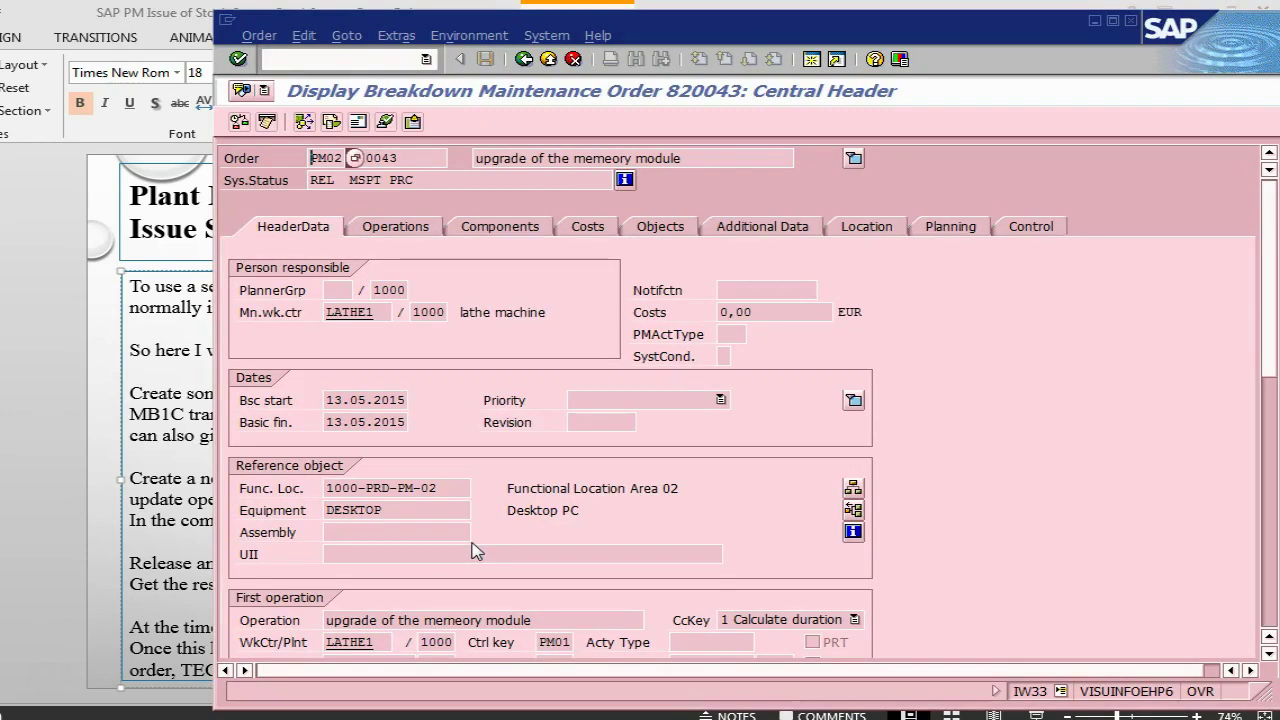
pyautogui.click(302, 58)
# In IW41, load order 820043 and tick Final Confirmation and No Remaining Work
pyautogui.write('/')
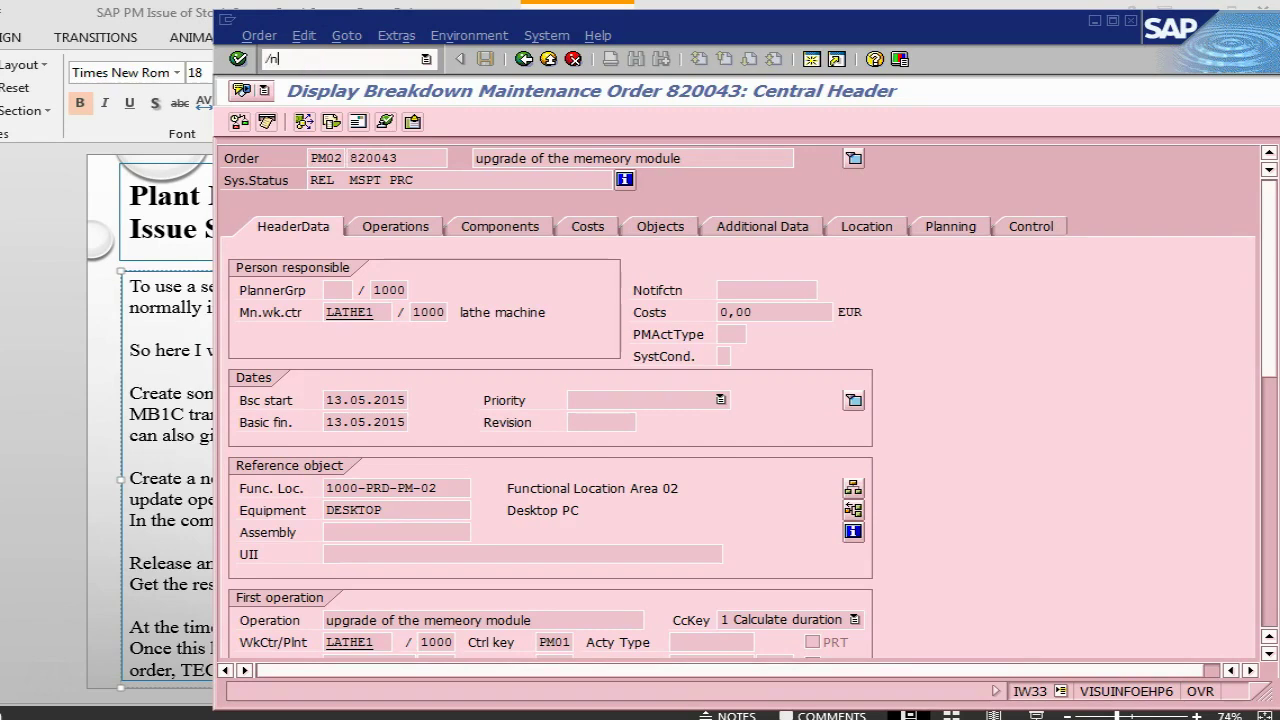
pyautogui.write('niw41')
pyautogui.press('Return')
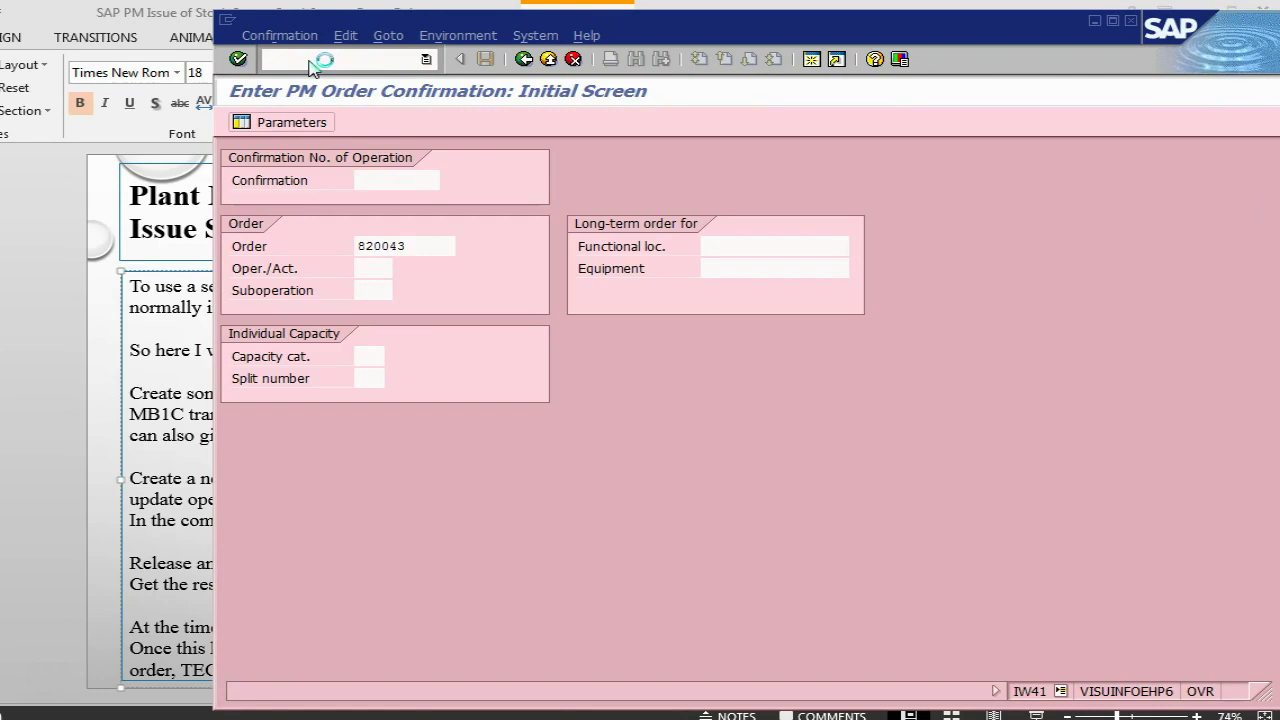
pyautogui.press('Return')
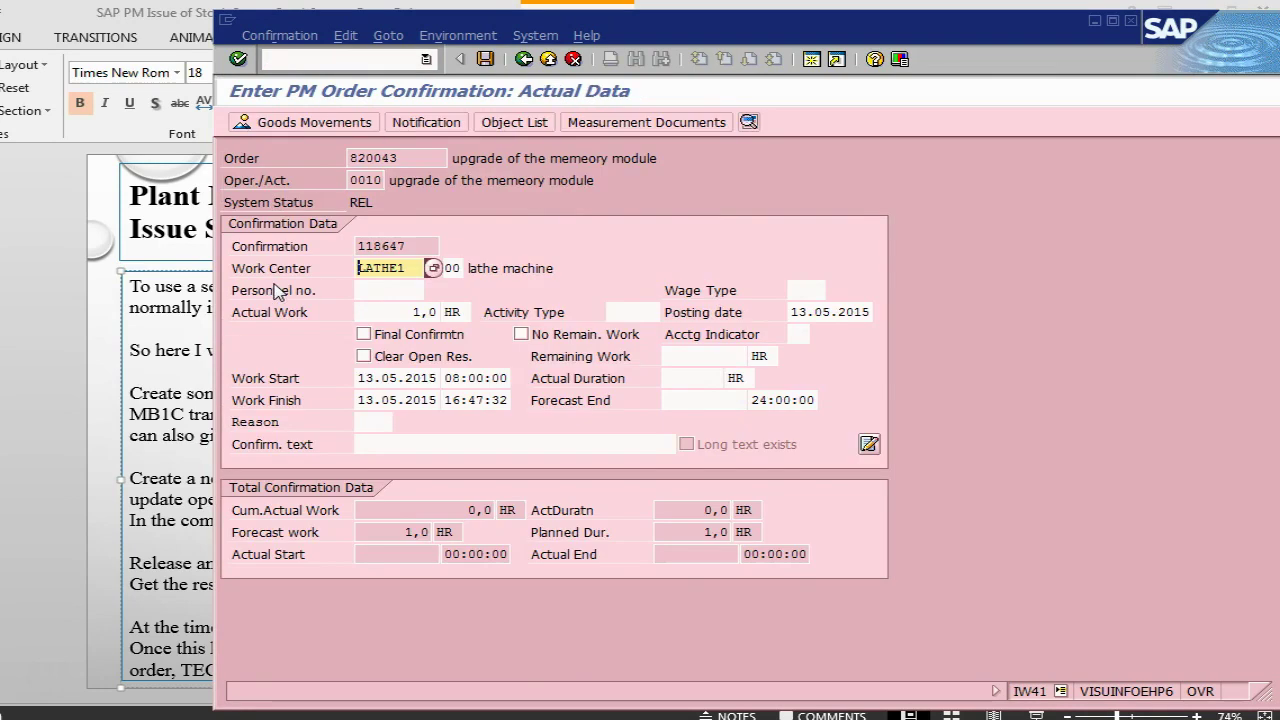
pyautogui.click(363, 334)
pyautogui.click(520, 334)
# Review the goods movements, then save the 1,0 HR final confirmation for operation 0010
pyautogui.click(300, 125)
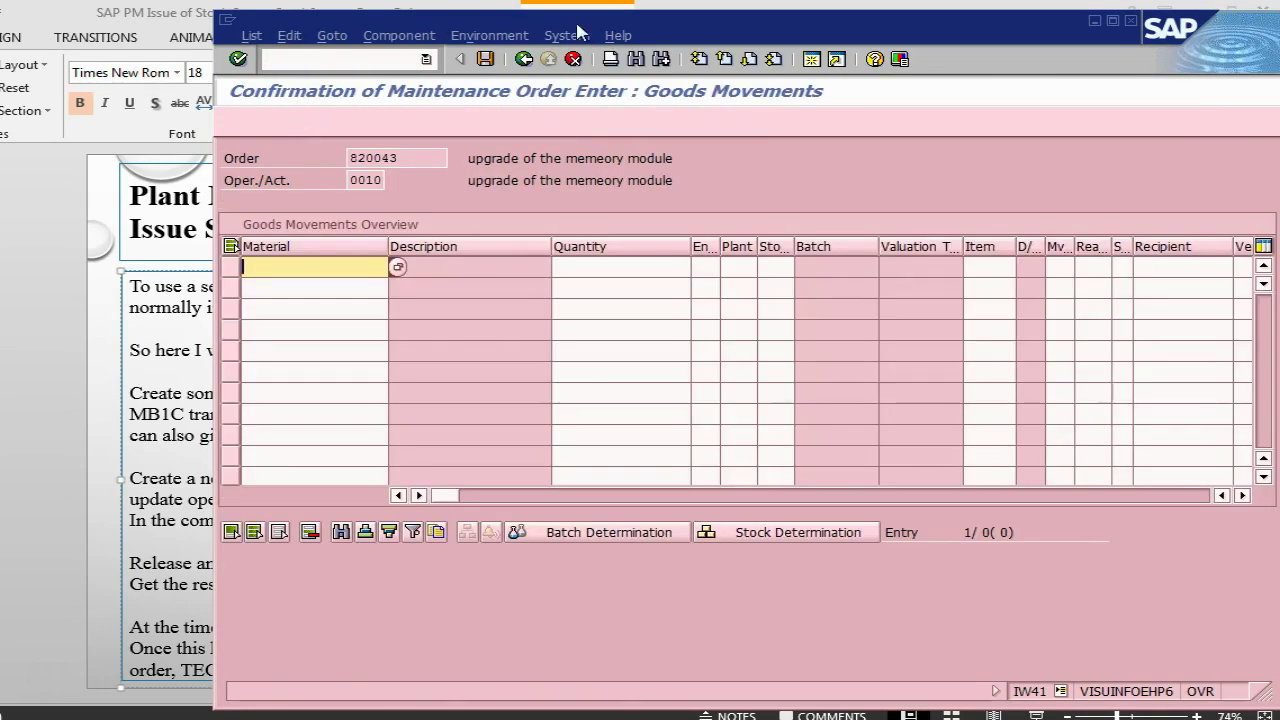
pyautogui.click(523, 59)
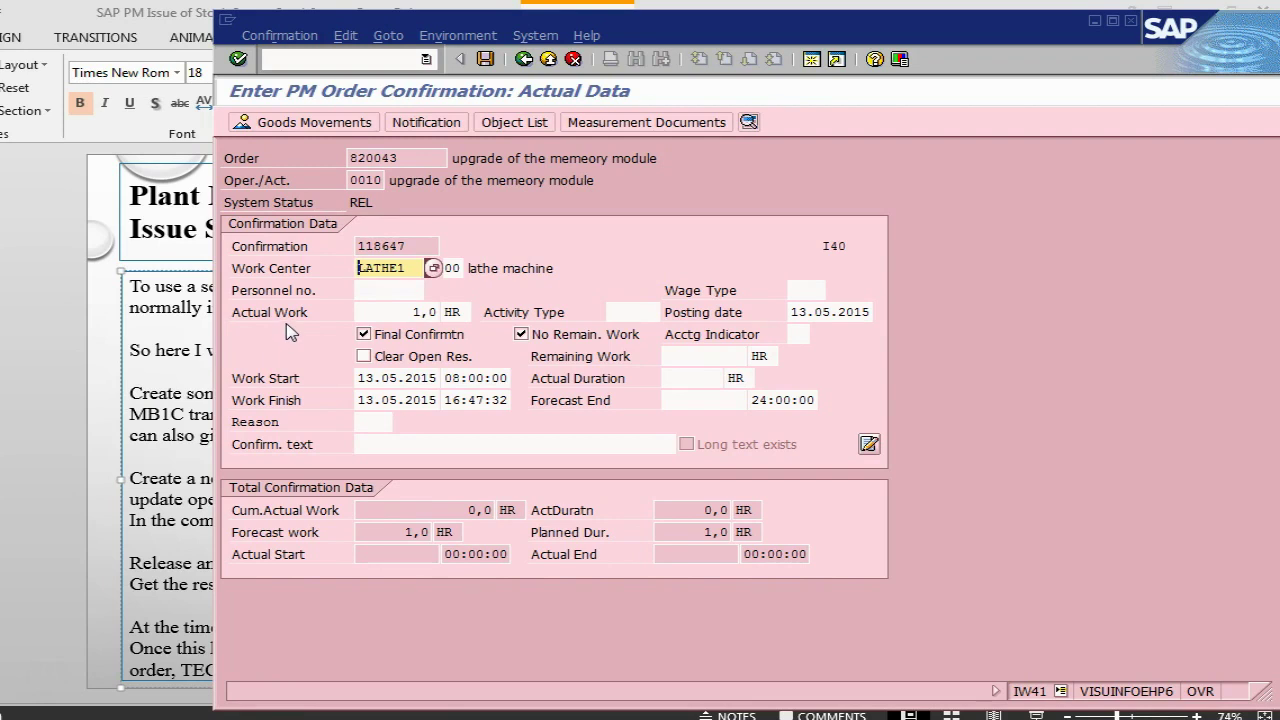
pyautogui.click(486, 60)
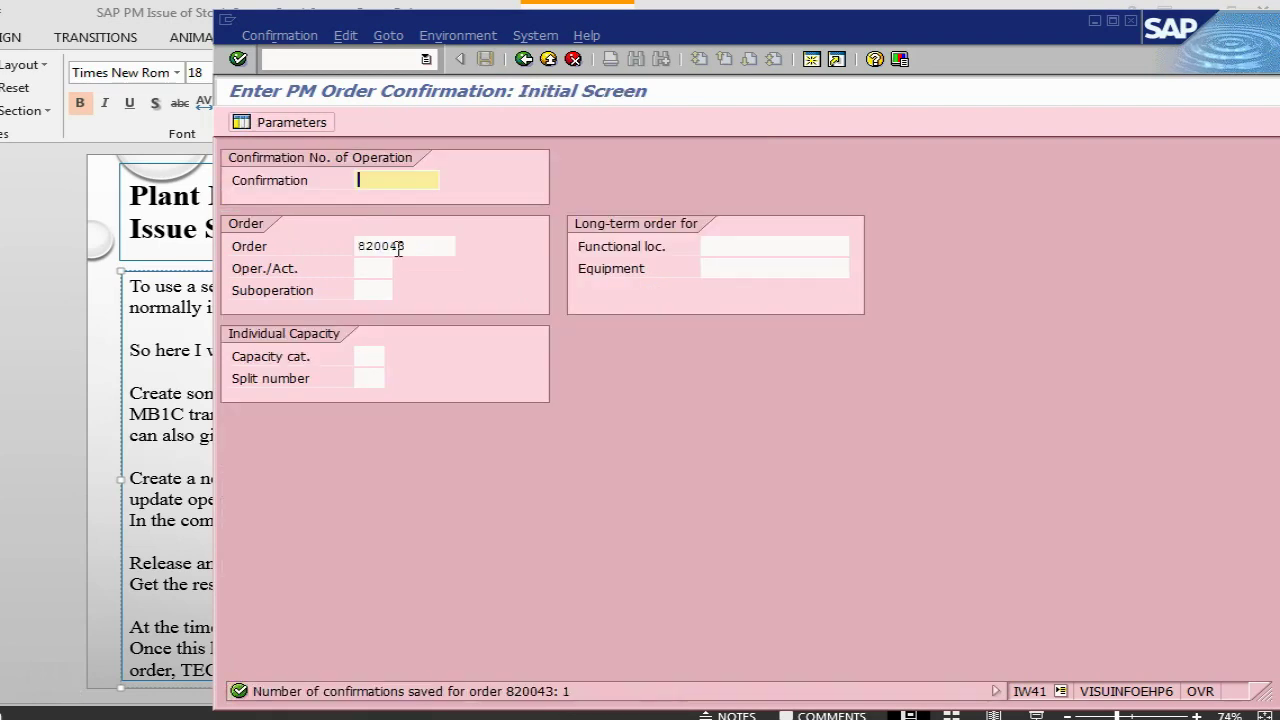
pyautogui.click(320, 63)
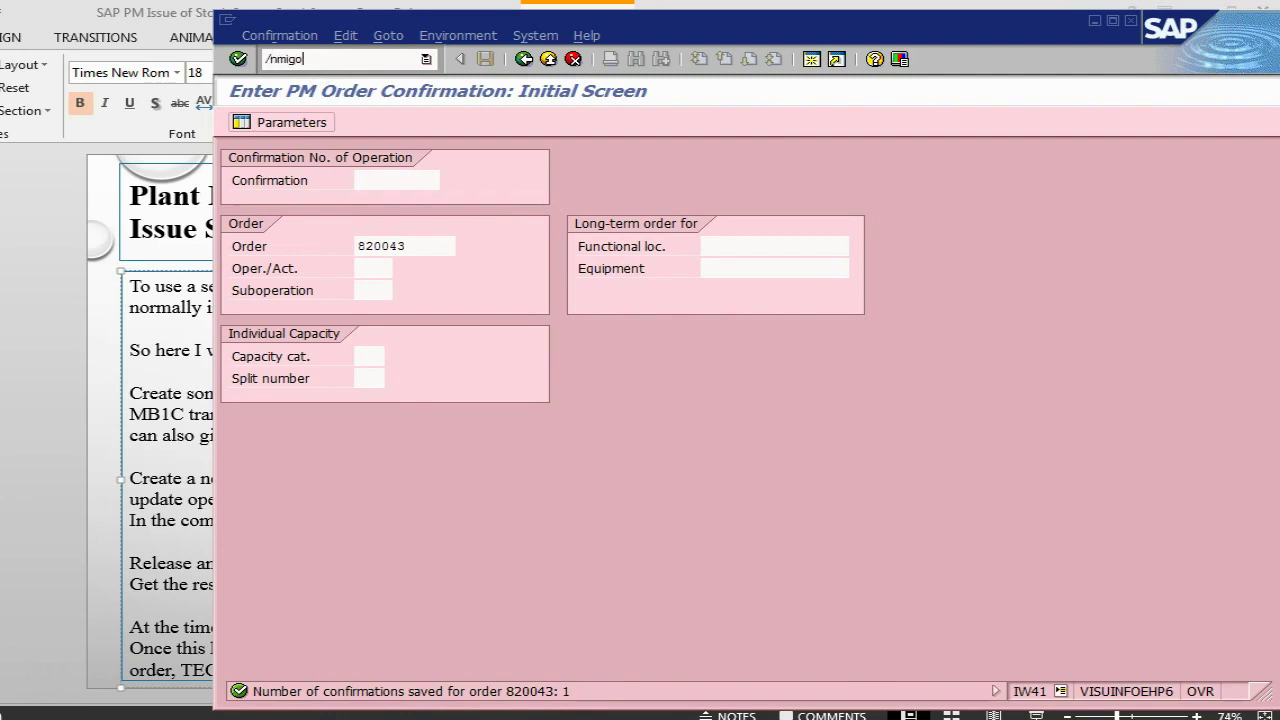
# Switch MIGO to A07 Goods Issue by R09 Reservation, then return to MEMORY's stock overview
pyautogui.press('Return')
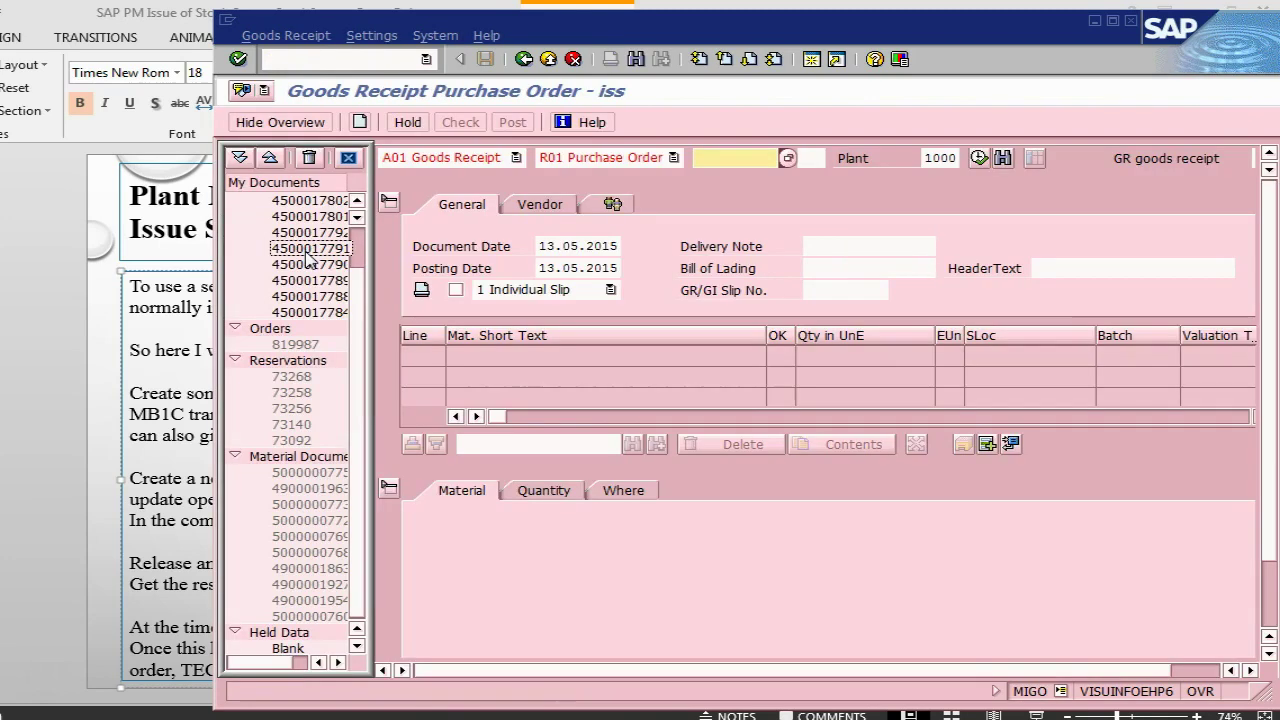
pyautogui.click(515, 158)
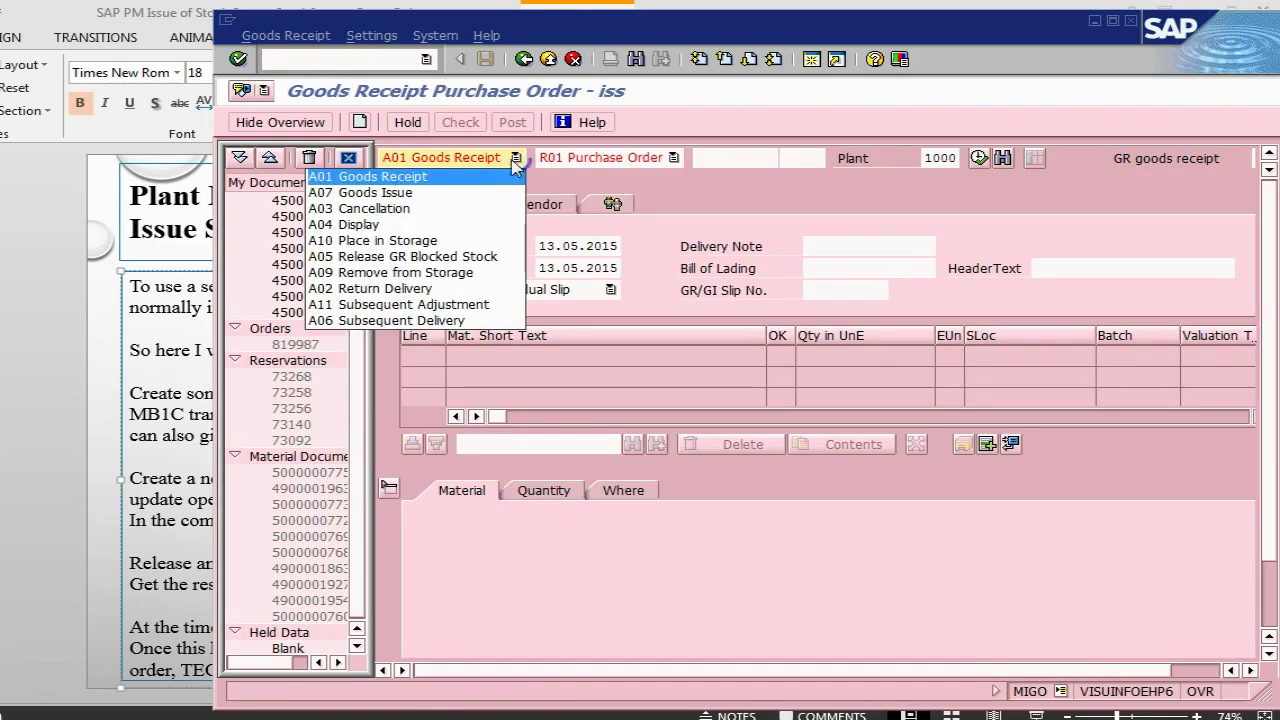
pyautogui.click(476, 192)
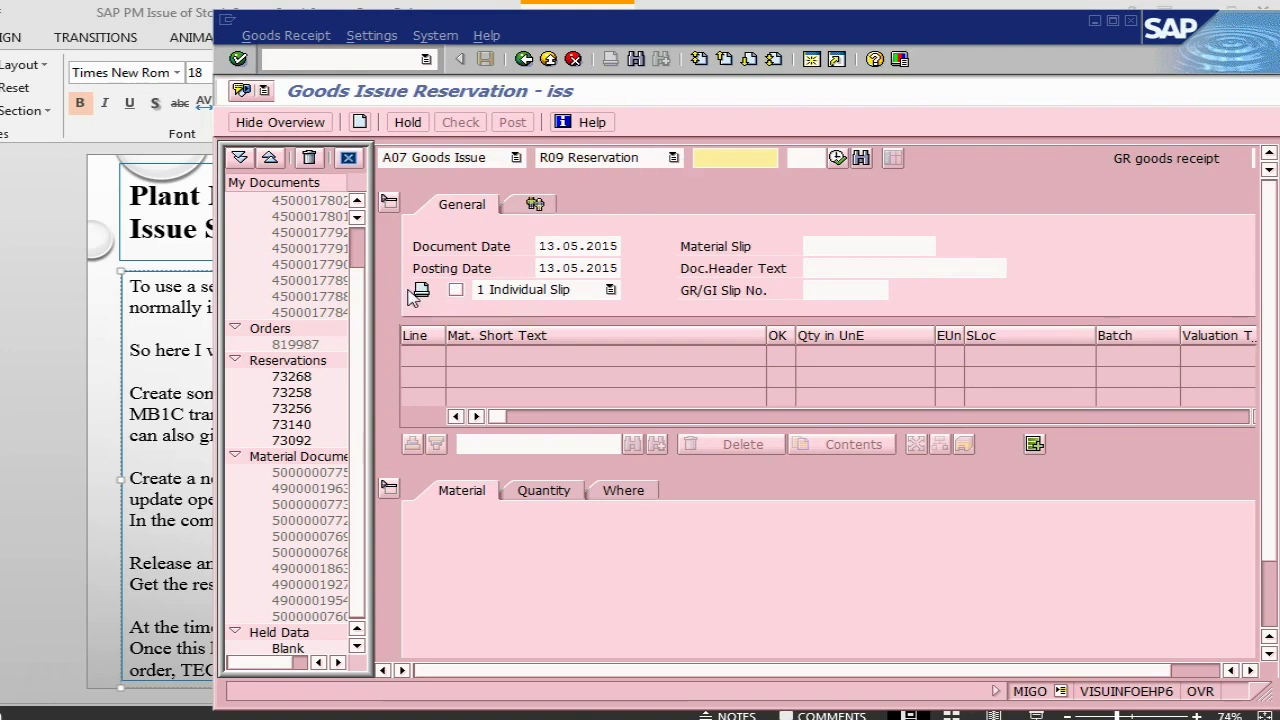
pyautogui.hotkey('alt', 'Tab')
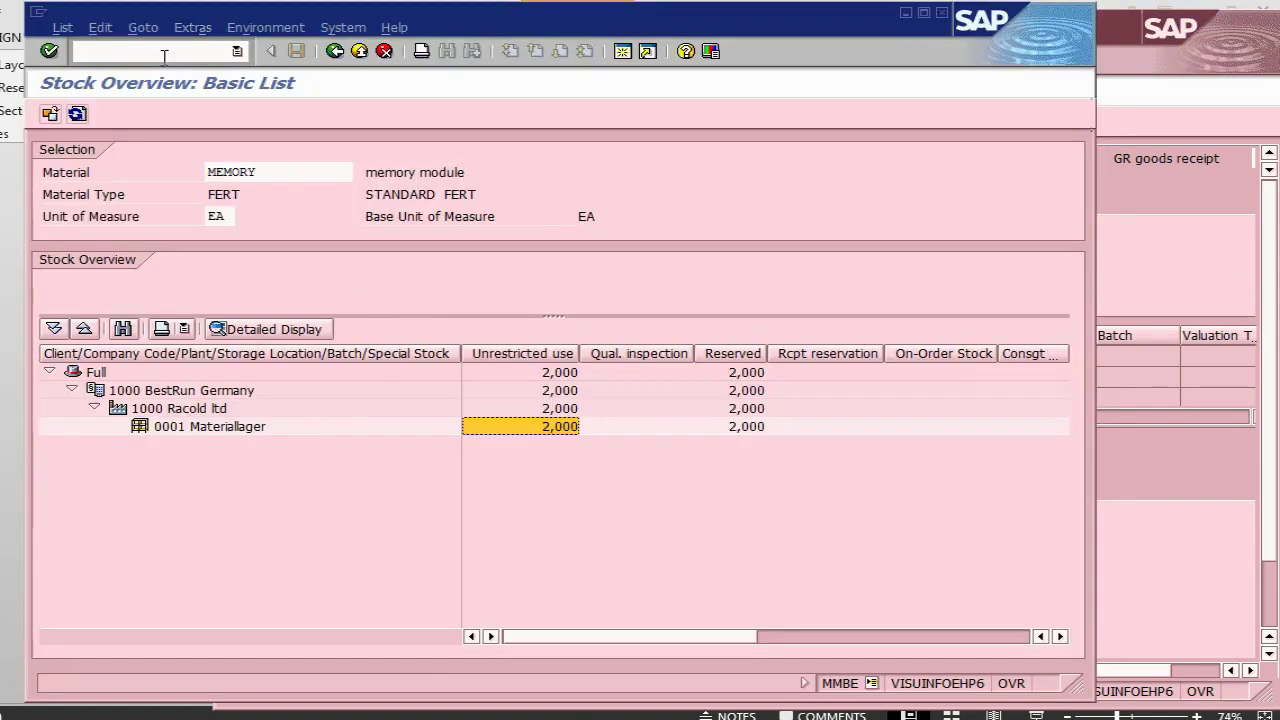
# Open order 820043 in display mode with /nIW33
pyautogui.click(164, 53)
pyautogui.write('/niw33')
pyautogui.press('Return')
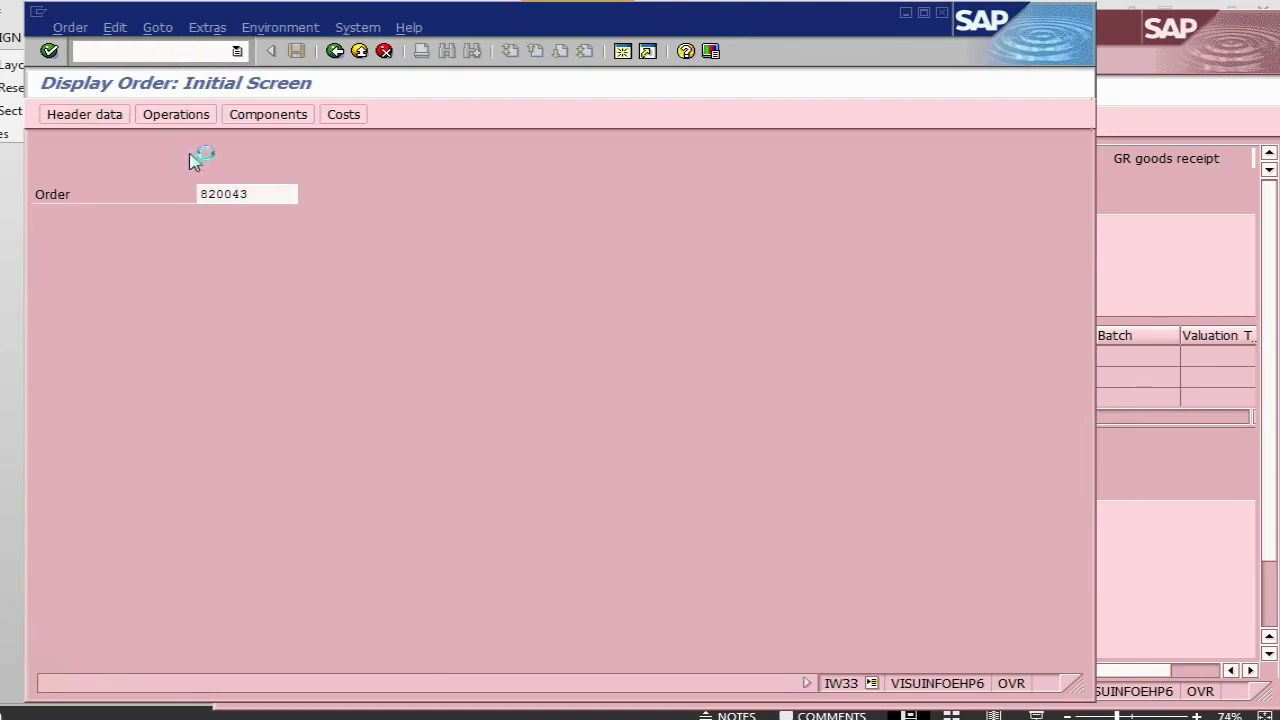
pyautogui.click(224, 203)
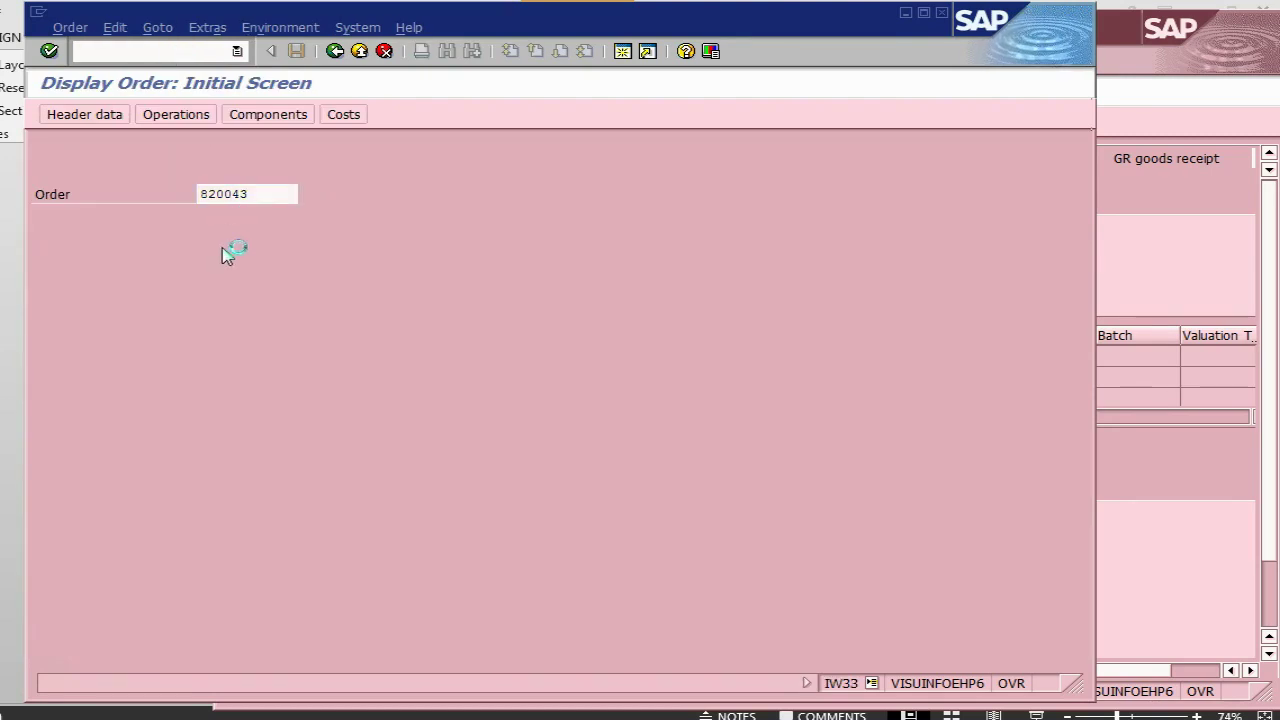
pyautogui.press('Return')
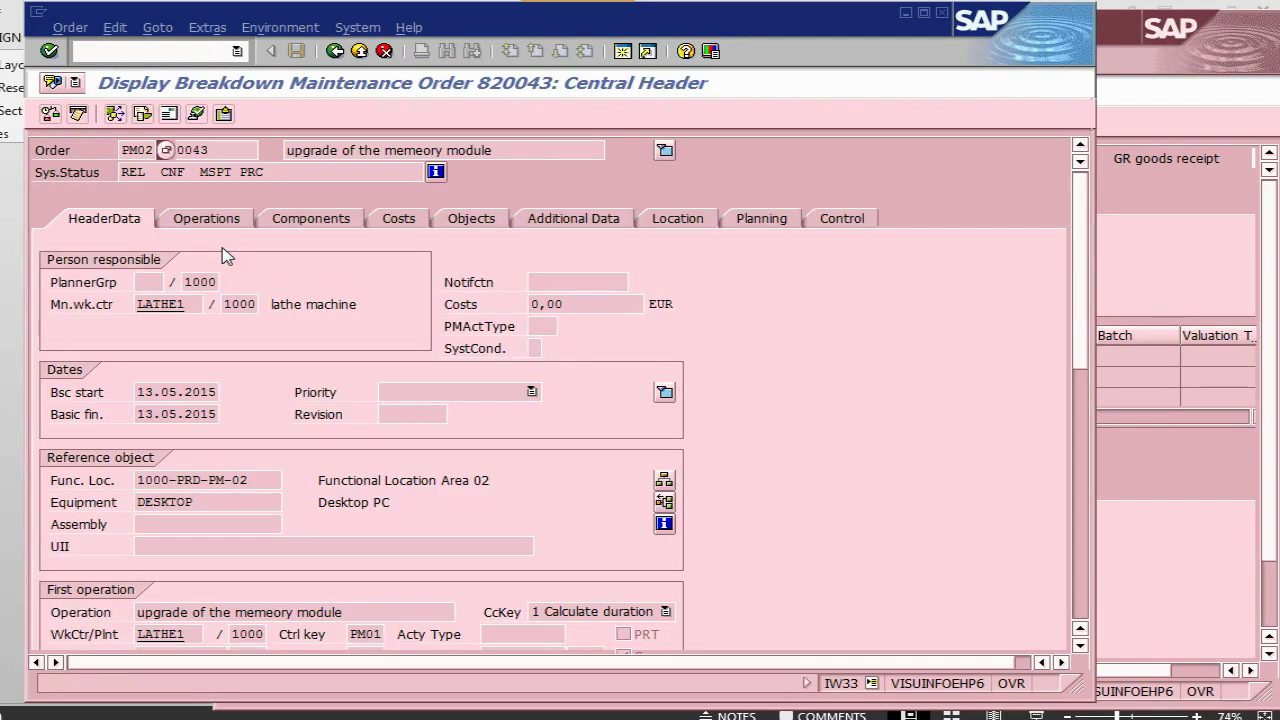
# Copy reservation 73269 from the MEMORY component's general data and return to MIGO
pyautogui.click(303, 222)
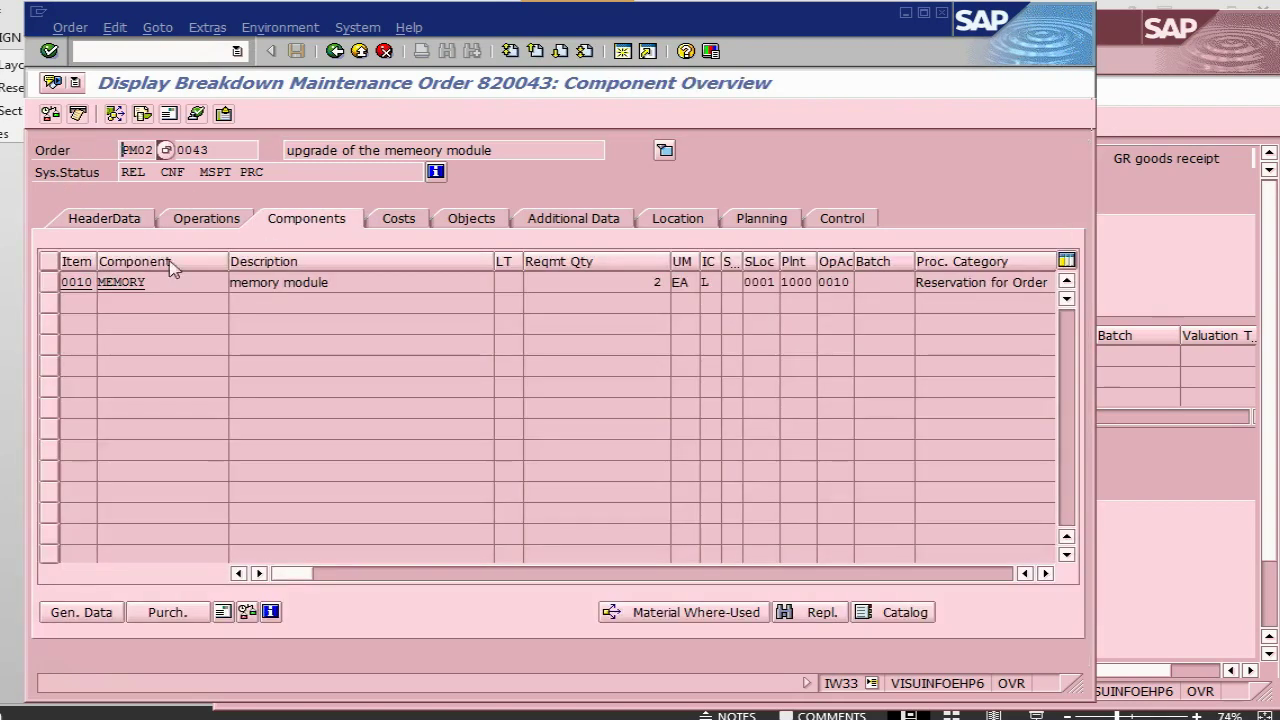
pyautogui.click(54, 283)
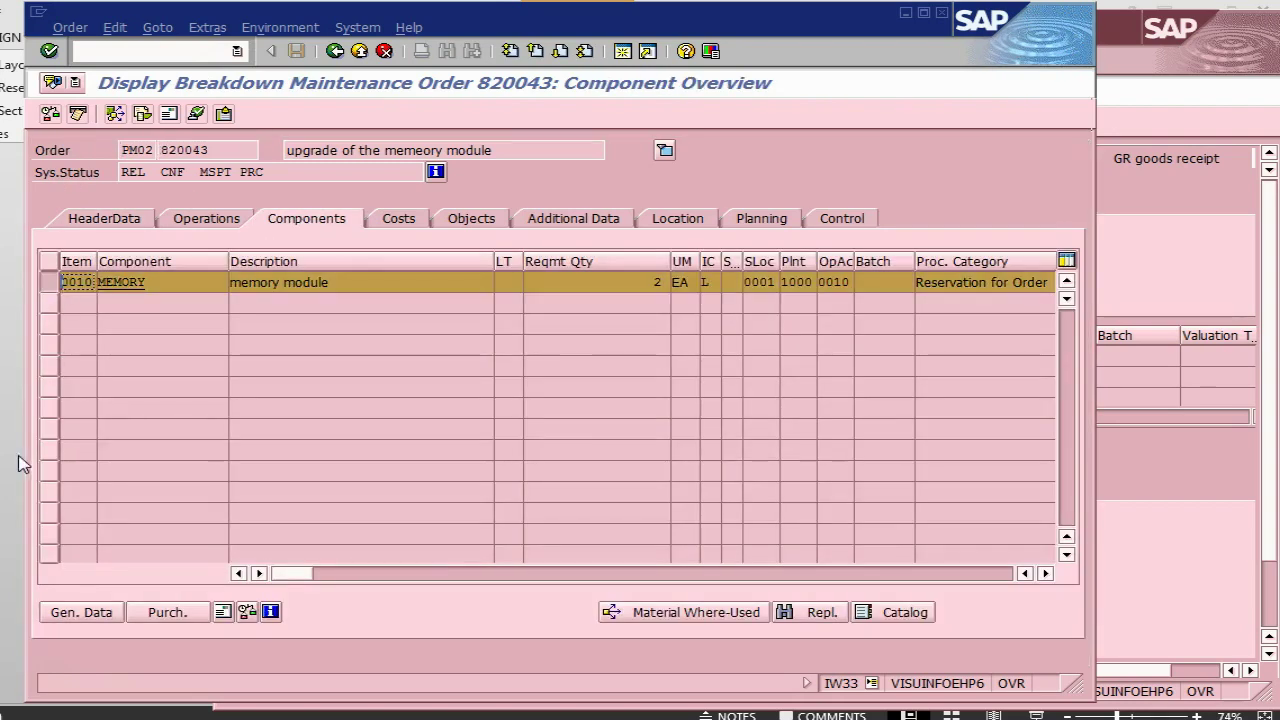
pyautogui.click(62, 612)
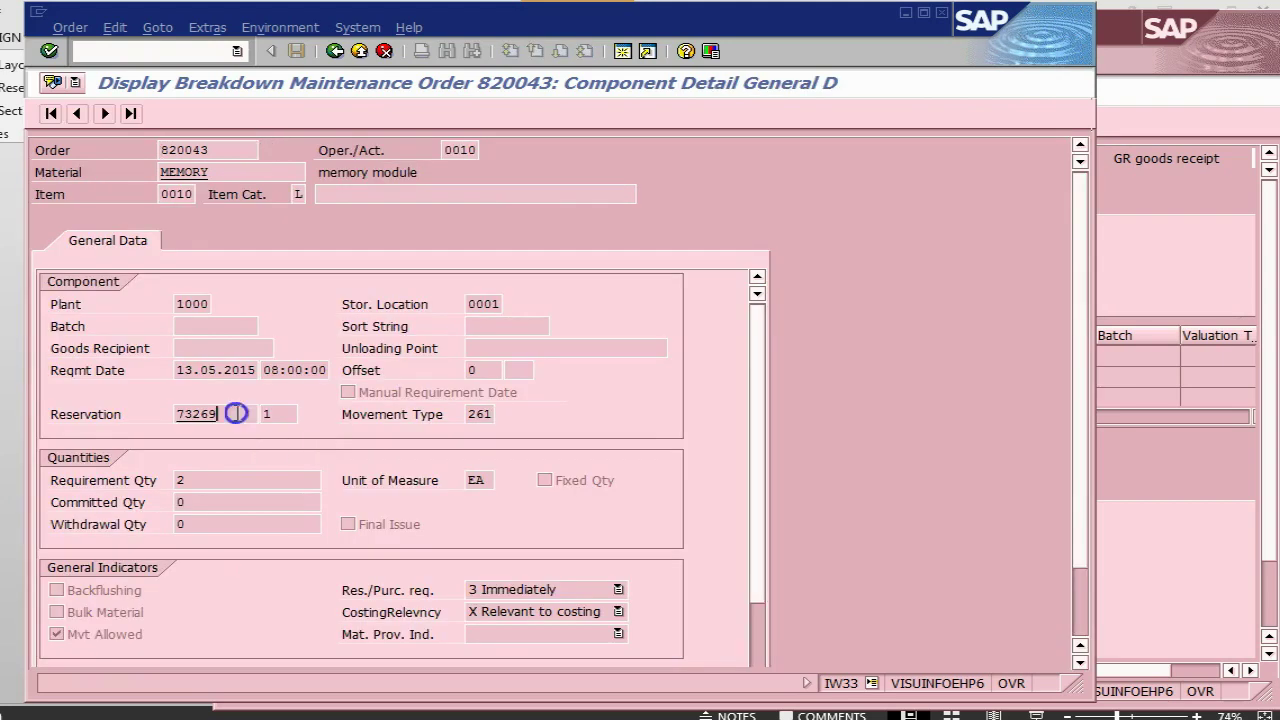
pyautogui.moveTo(237, 414); pyautogui.dragTo(175, 418)
pyautogui.hotkey('alt', 'Tab')
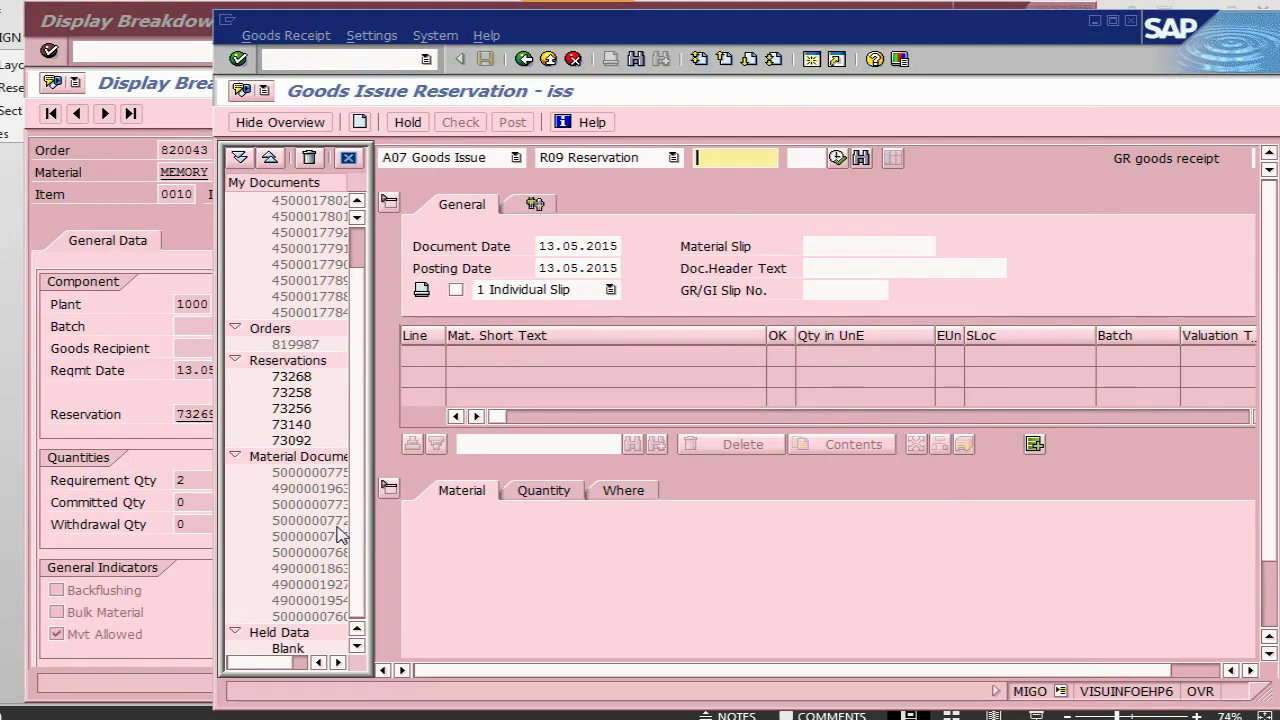
# Load reservation 73269 into the goods issue screen
pyautogui.click(728, 157)
pyautogui.write('73269')
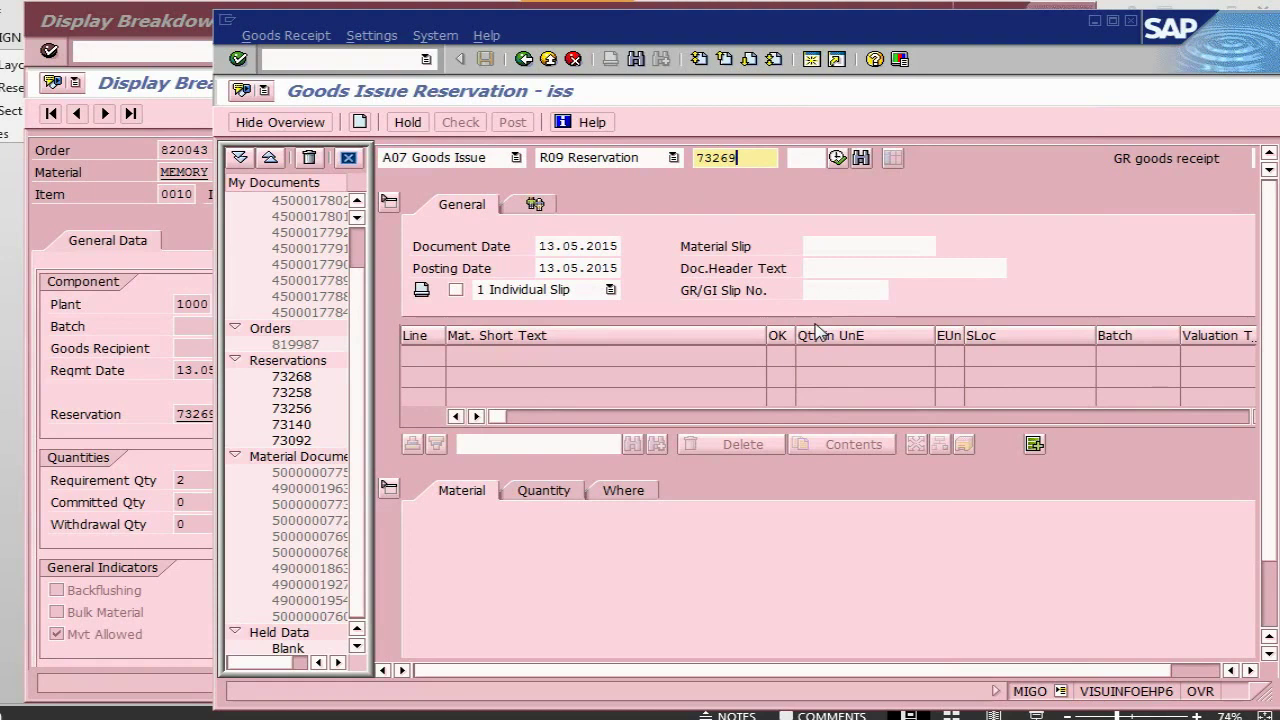
pyautogui.press('Return')
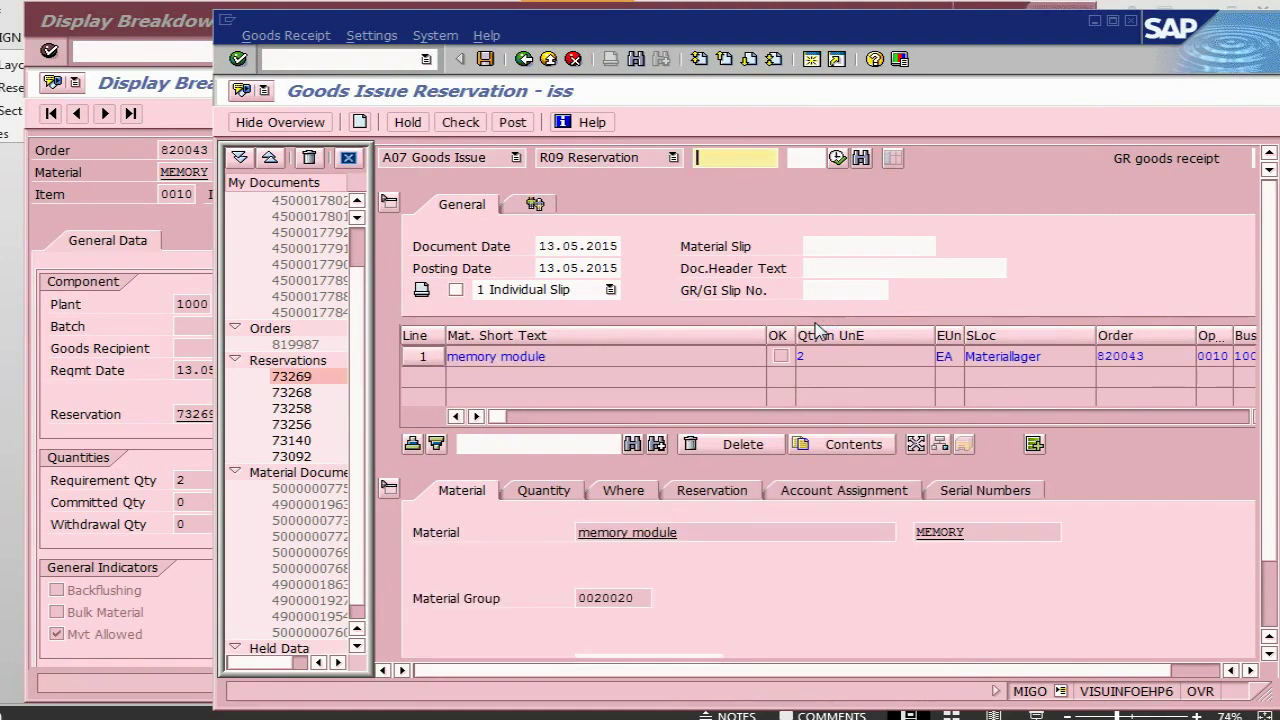
# Assign serial numbers SERIAL179 and SERIAL155 to the MEMORY item
pyautogui.click(1000, 491)
pyautogui.click(535, 548)
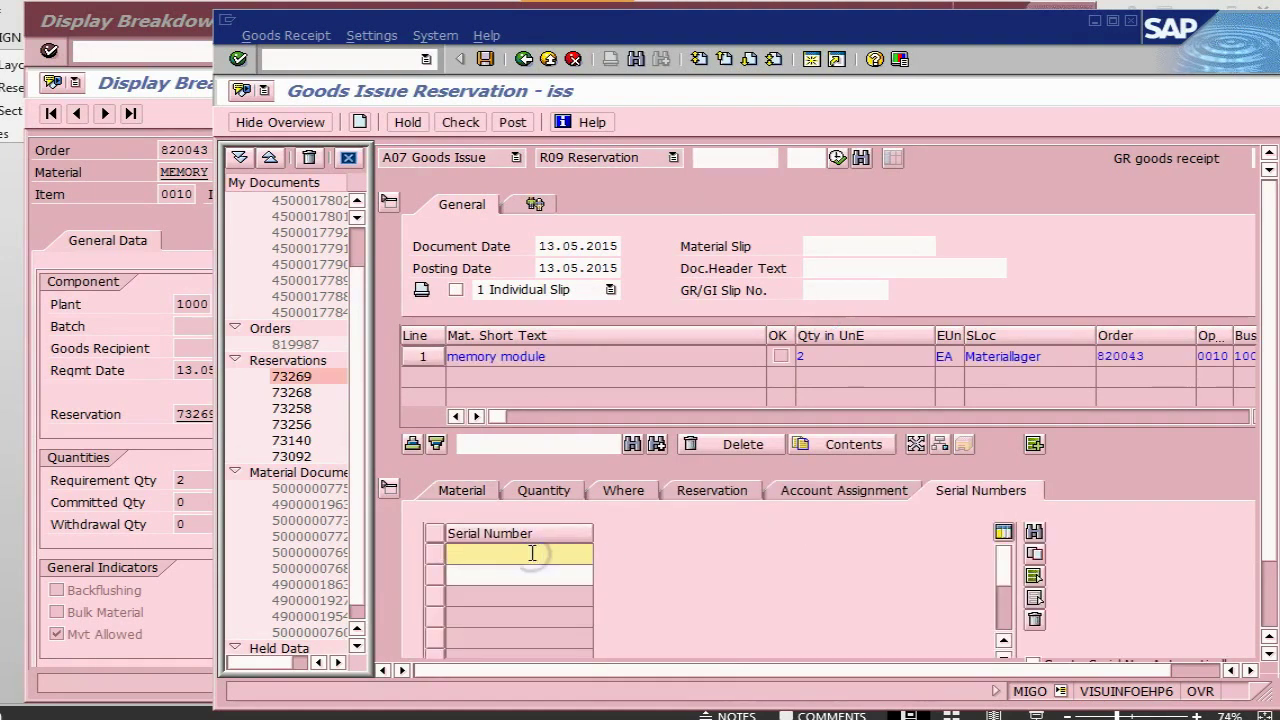
pyautogui.click(532, 553)
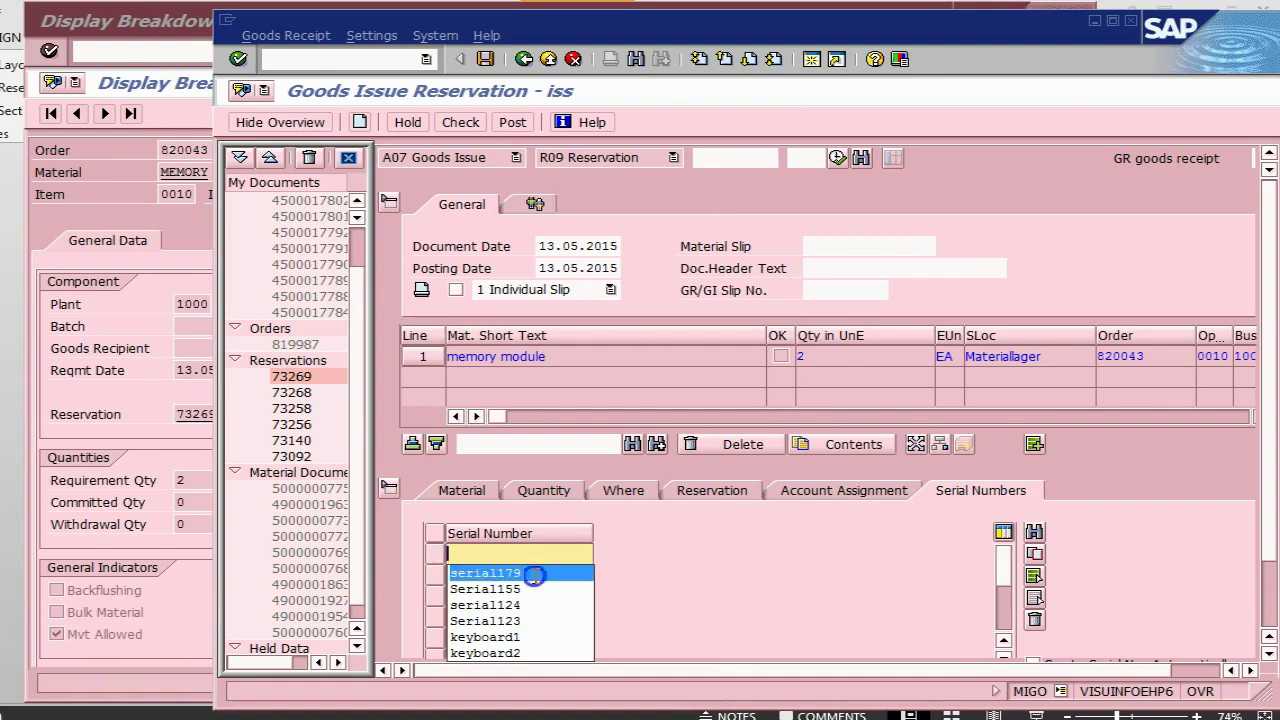
pyautogui.click(536, 577)
pyautogui.click(532, 576)
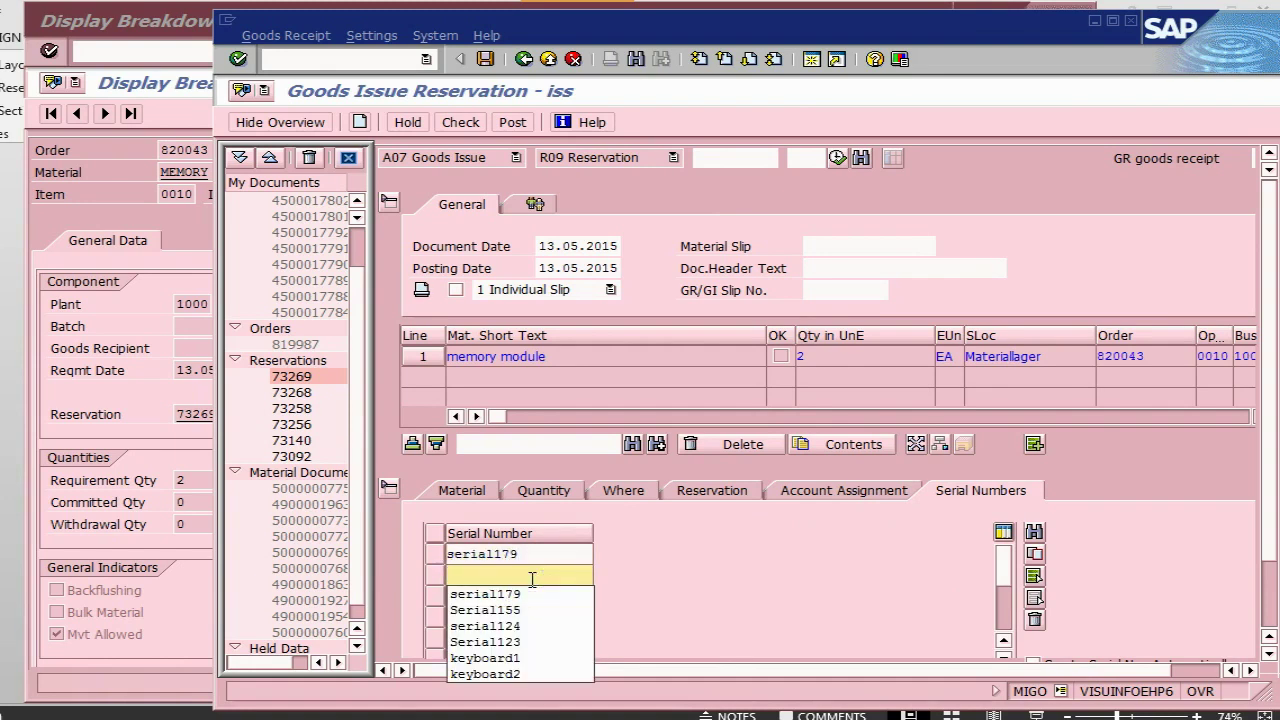
pyautogui.click(539, 612)
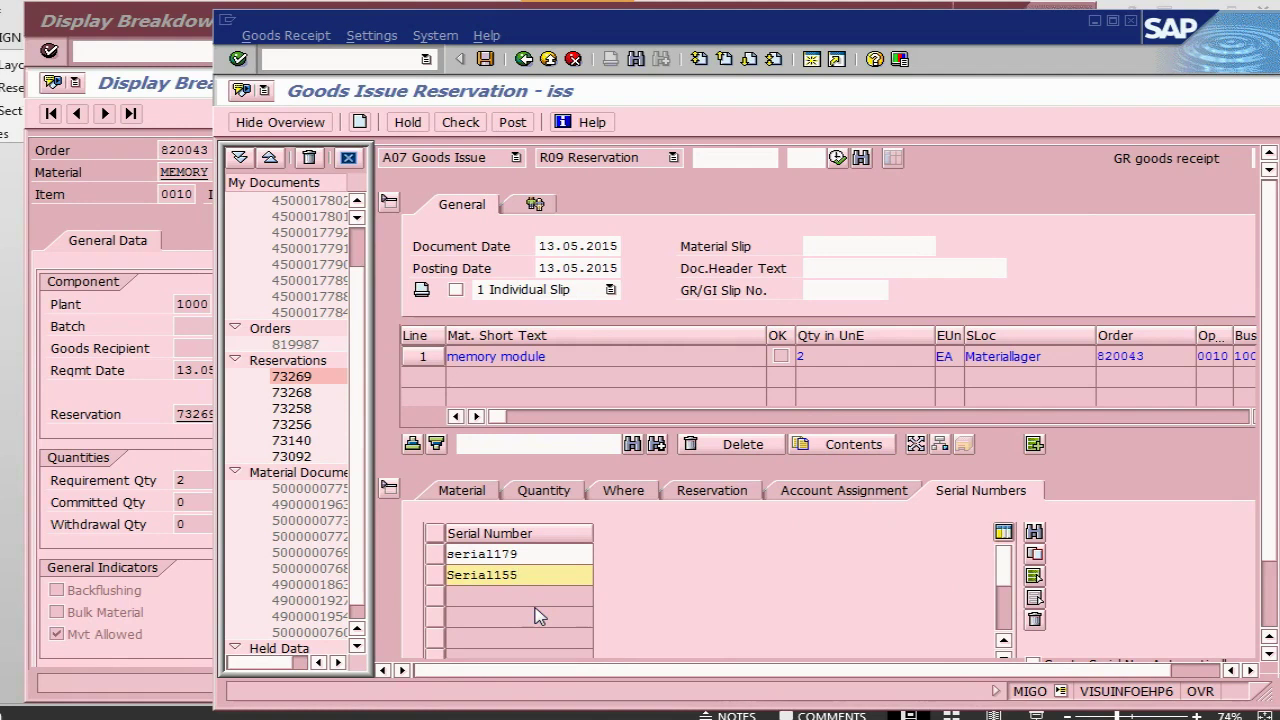
pyautogui.press('Return')
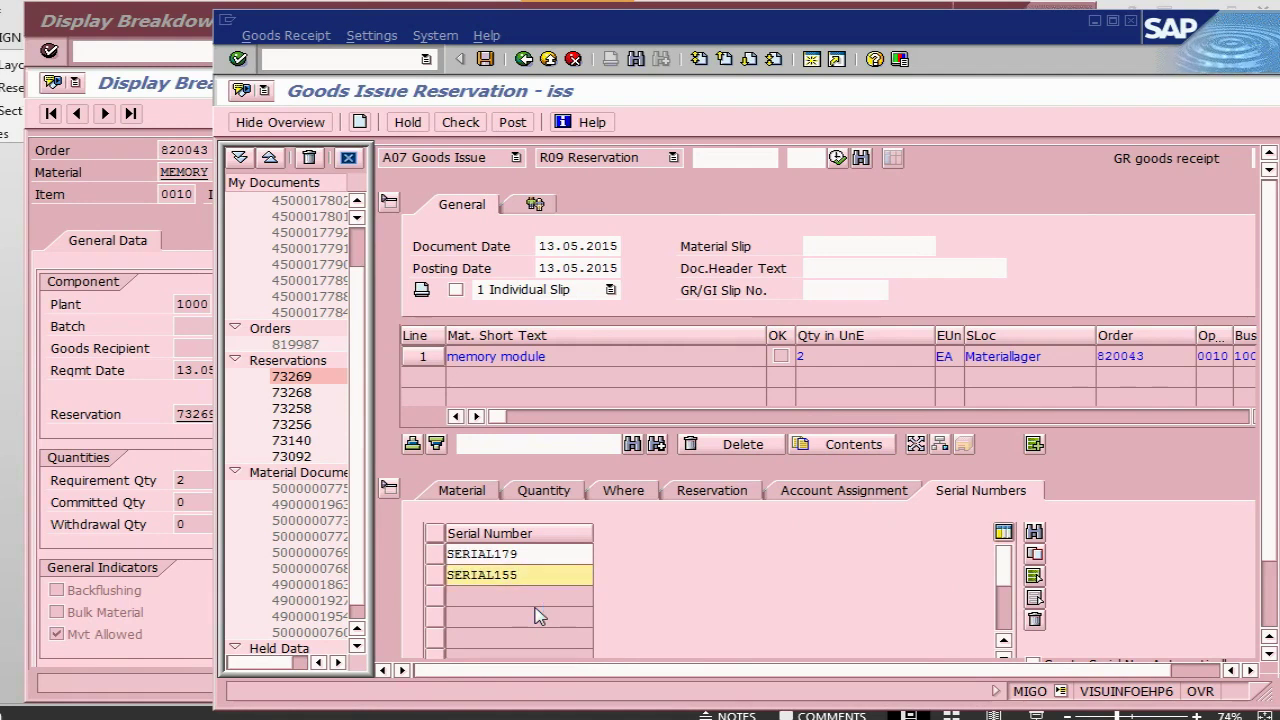
# Mark the memory module item as OK
pyautogui.scroll(-3, 1275, 523)
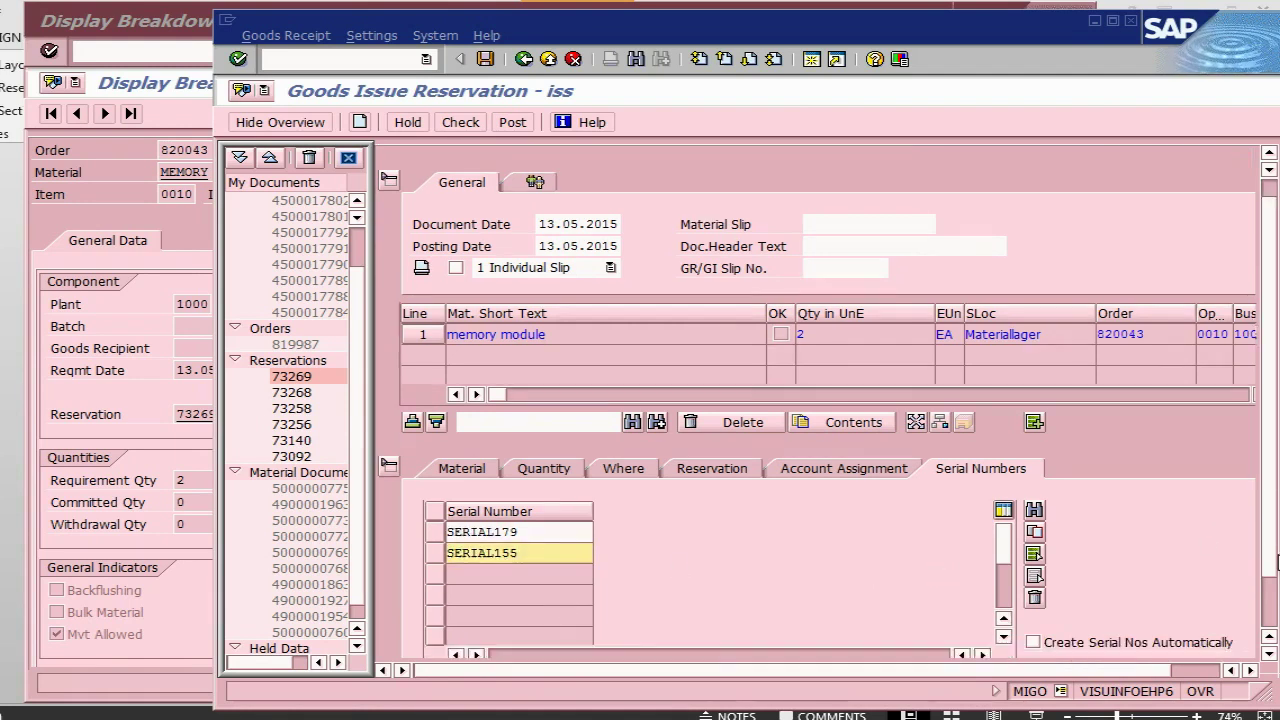
pyautogui.click(488, 645)
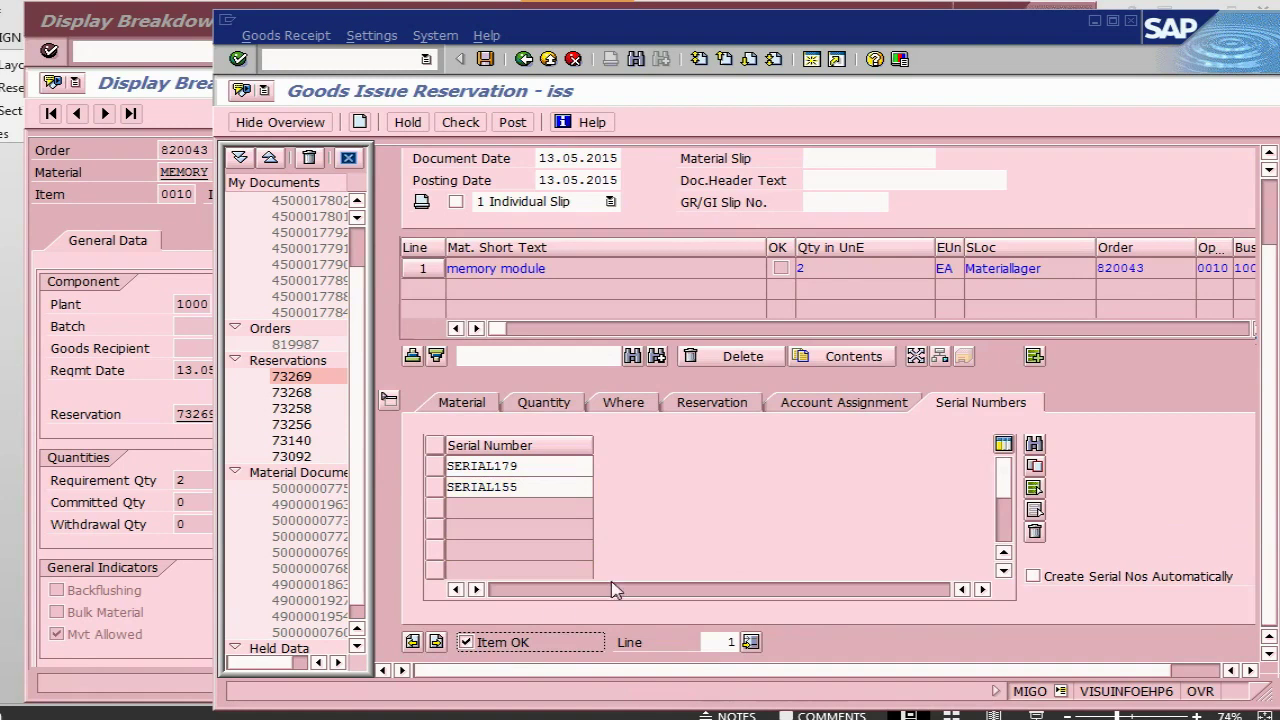
pyautogui.scroll(3, 714, 500)
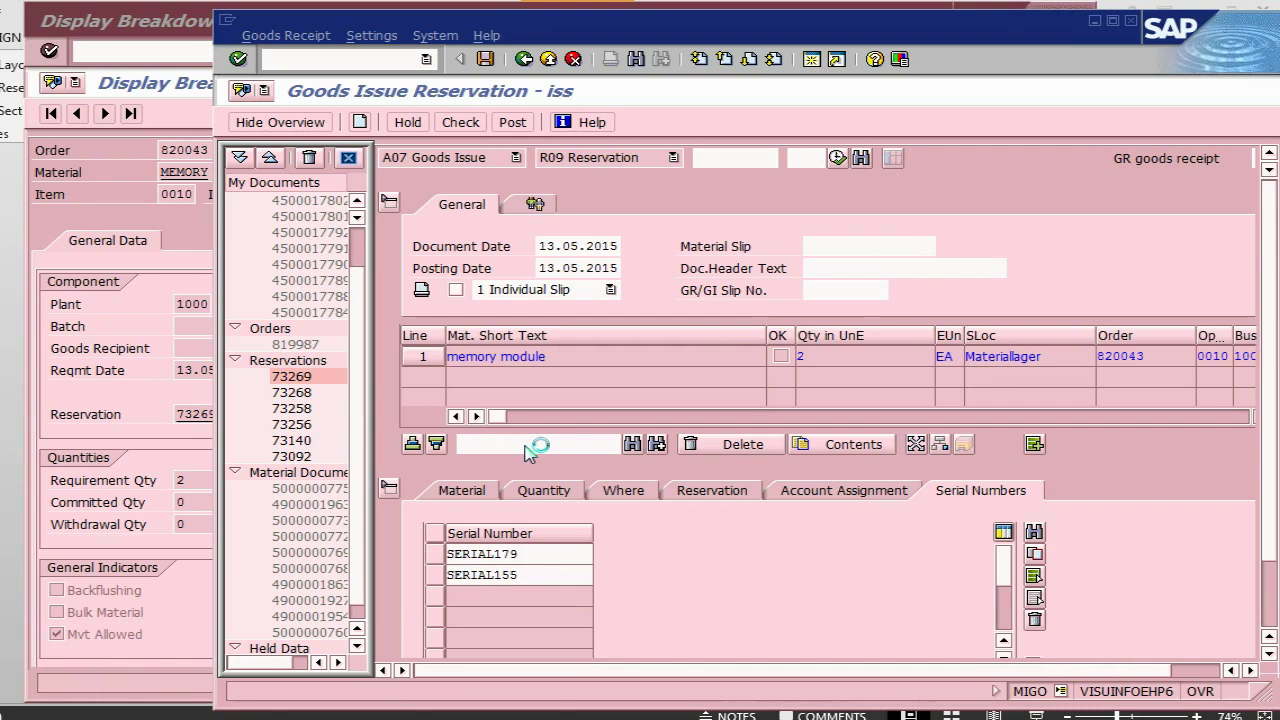
pyautogui.moveTo(993, 36); pyautogui.dragTo(950, 37)
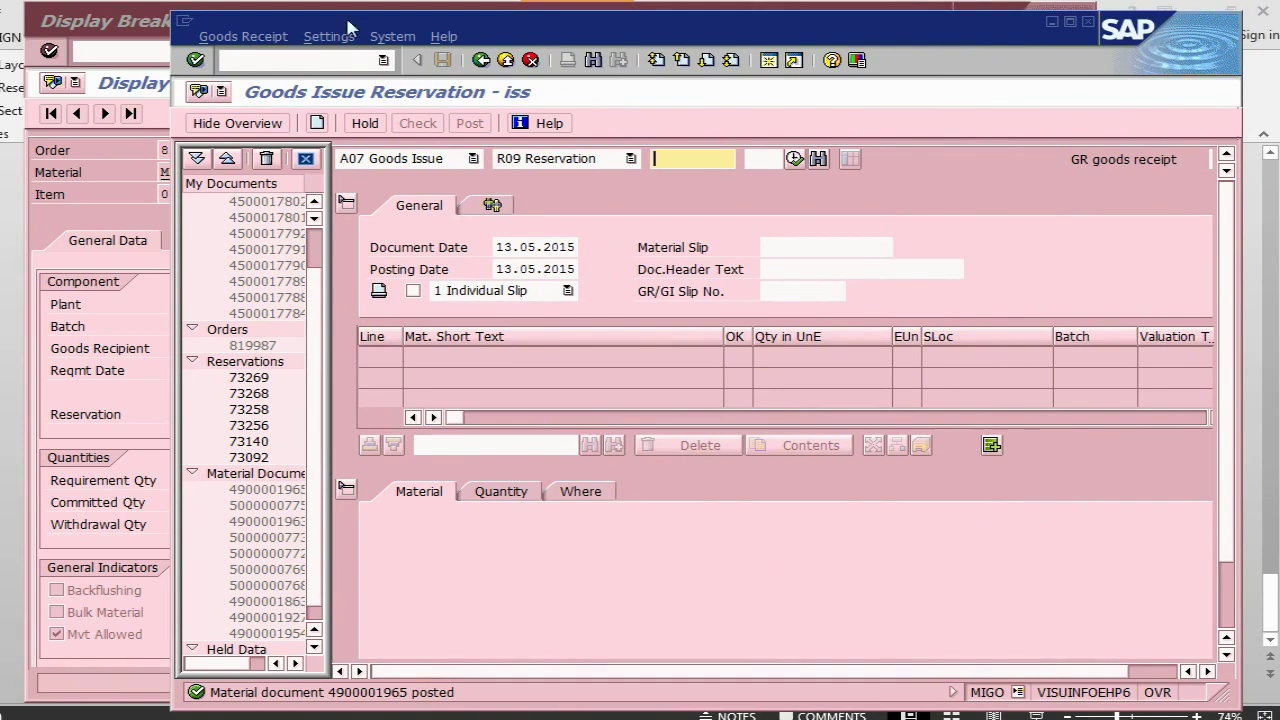
# Check MEMORY's stock/requirements list in /nMD04, showing available stock of 0
pyautogui.click(334, 60)
pyautogui.write('/n')
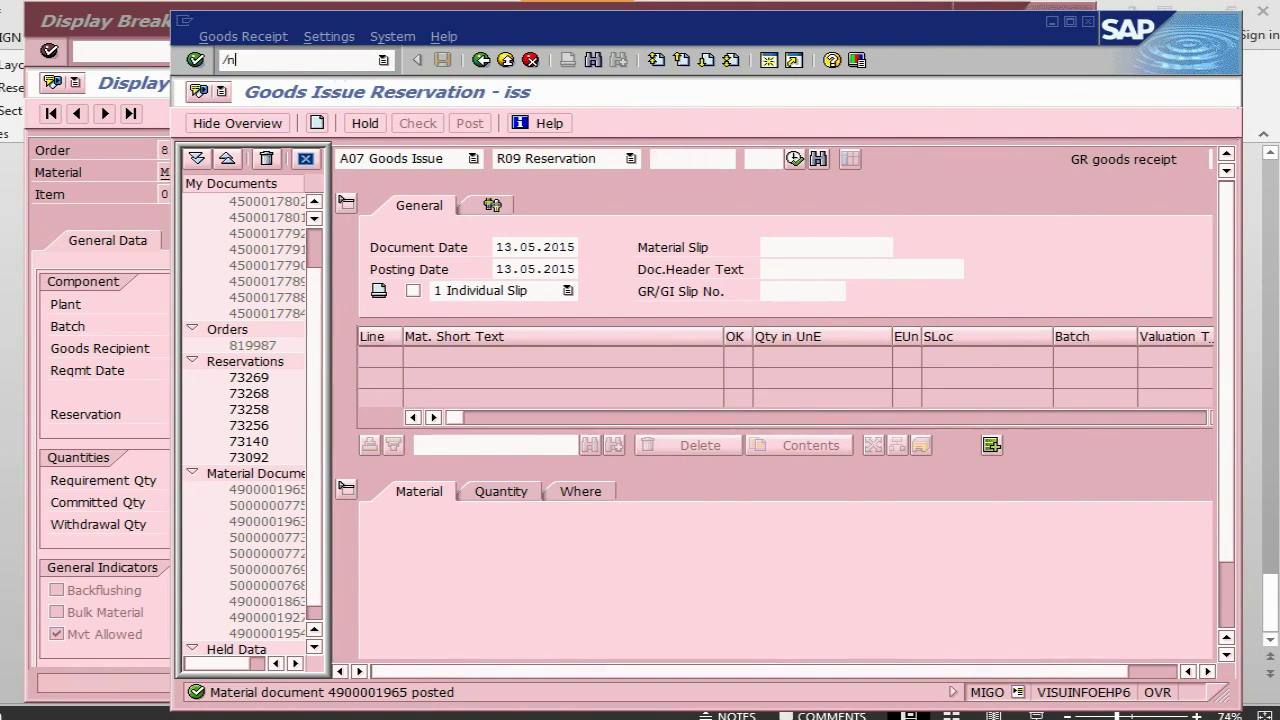
pyautogui.write('md04')
pyautogui.press('Return')
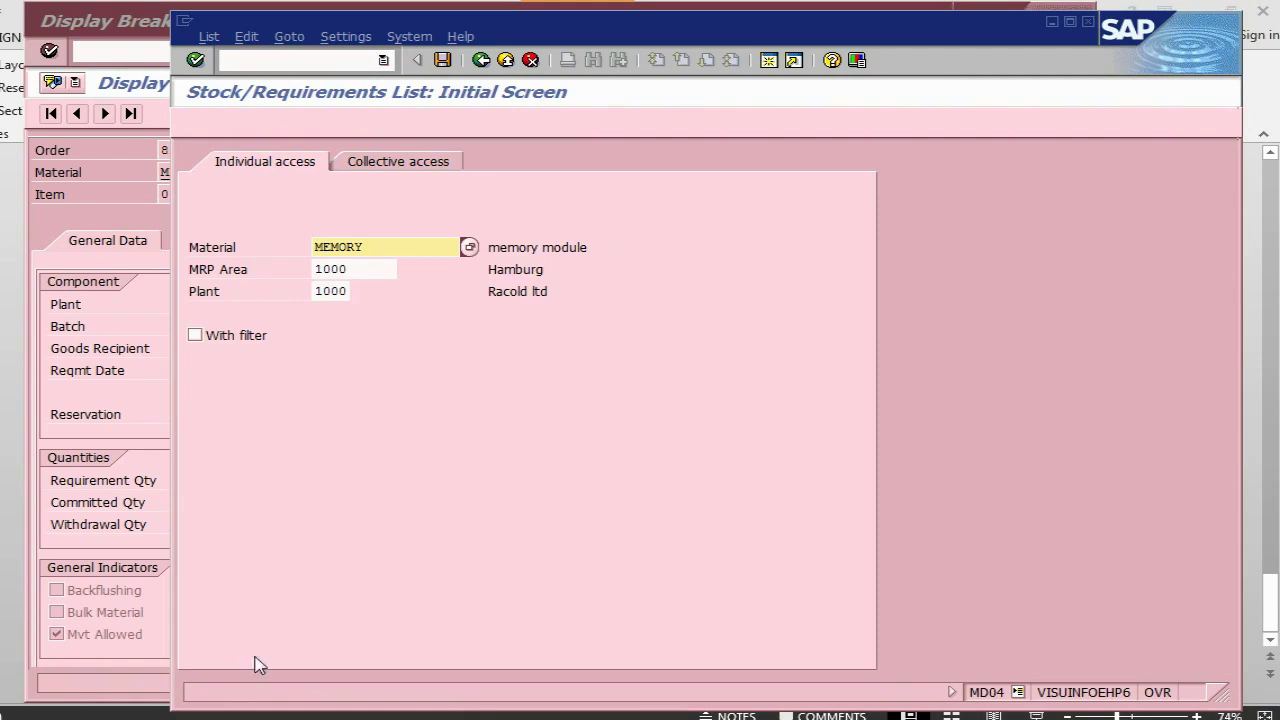
pyautogui.press('Return')
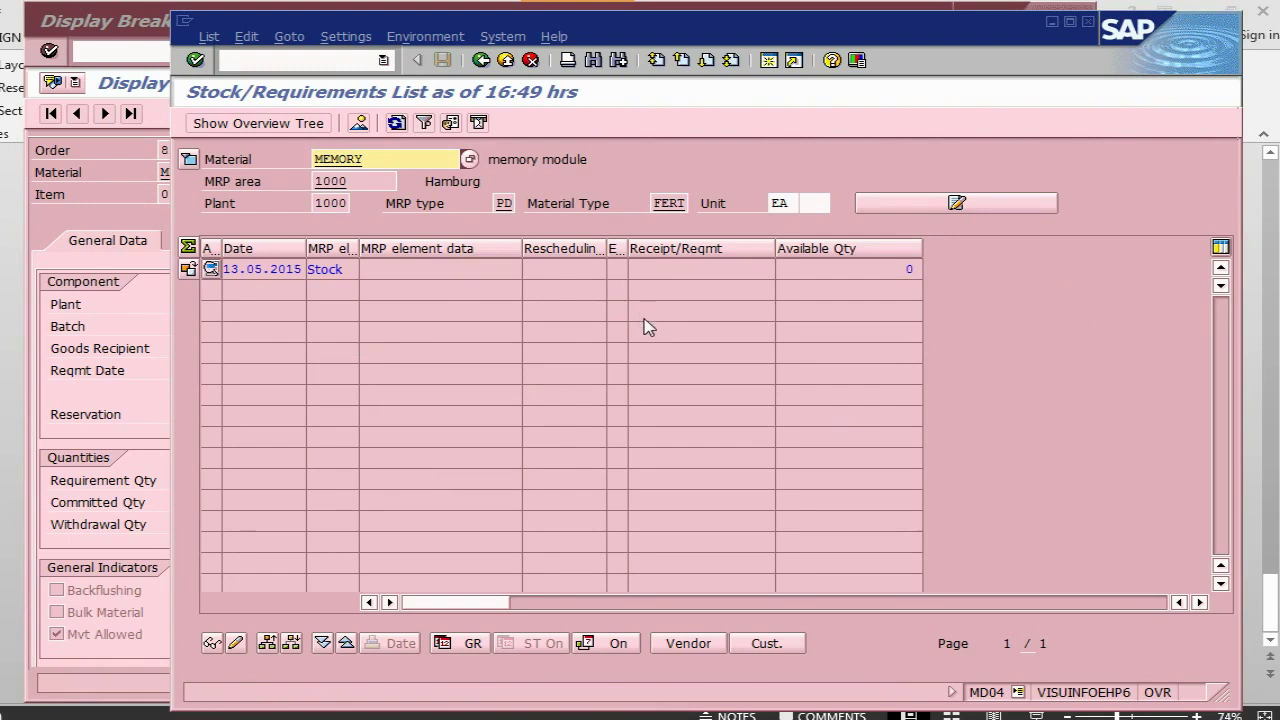
# Show order 820043's cost overview with 50,00 actual against 60,00 planned costs
pyautogui.click(300, 60)
pyautogui.write('/niw')
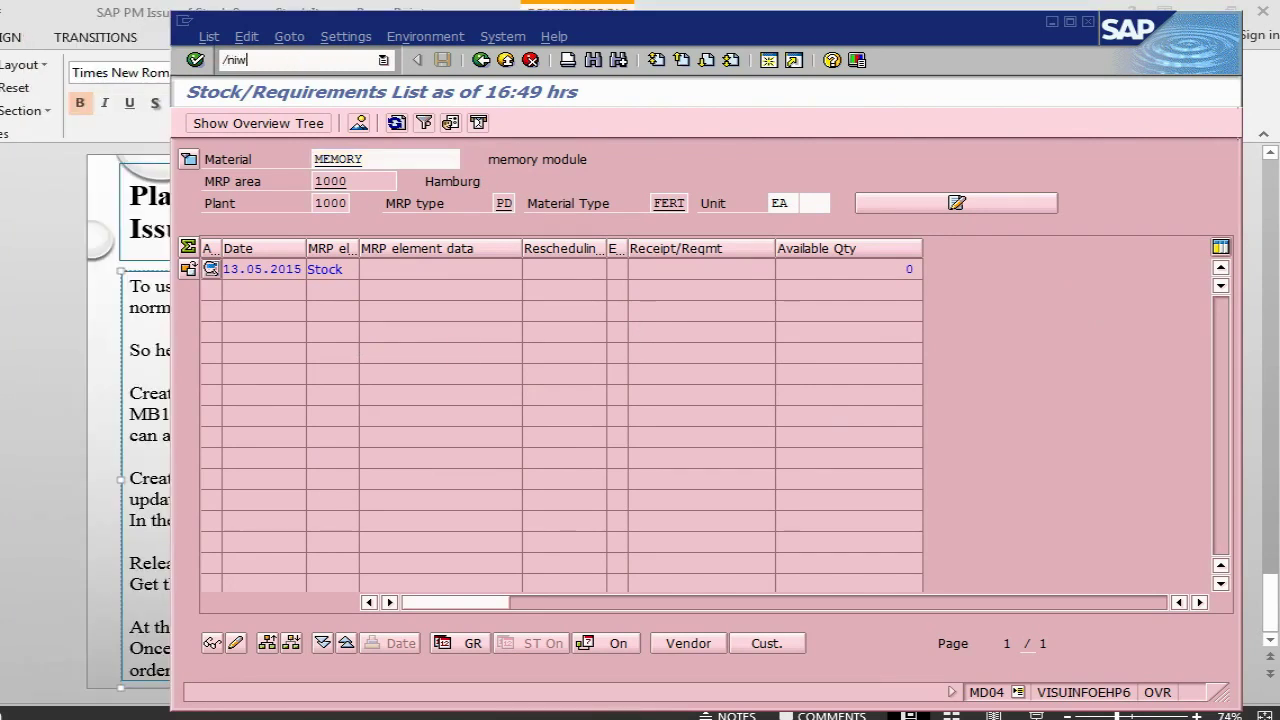
pyautogui.write('33')
pyautogui.press('Return')
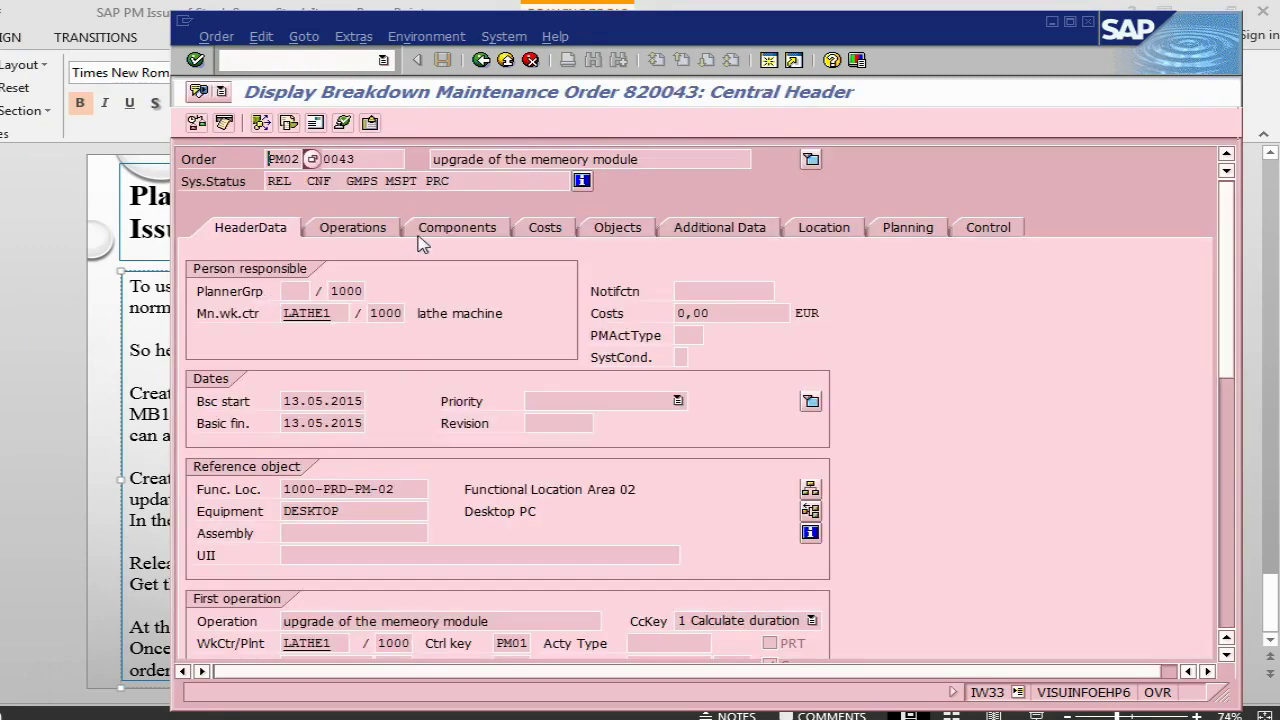
pyautogui.click(546, 240)
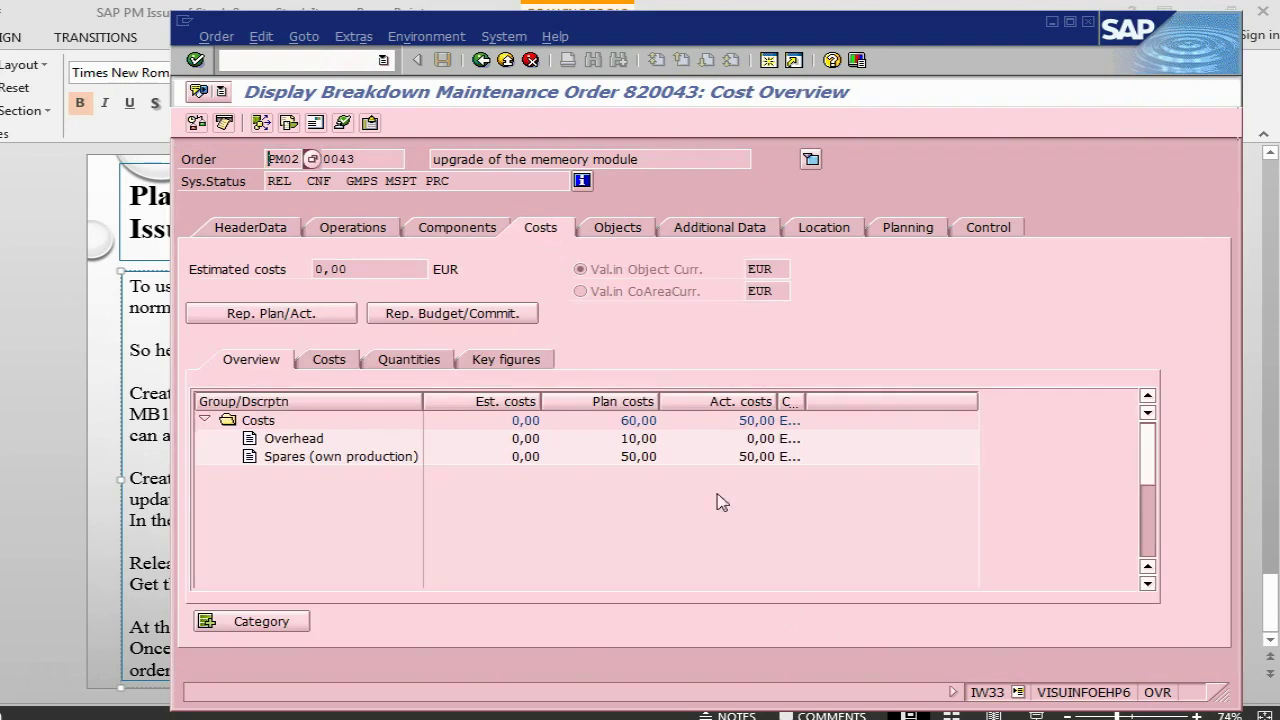